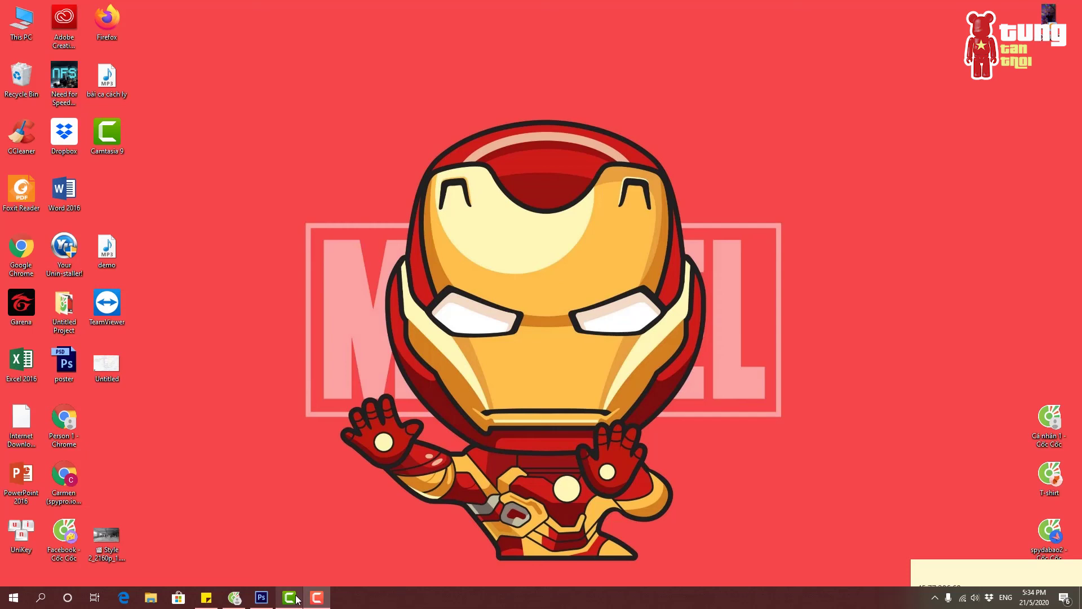
Find the Avengers Bearbrick poster post in the I ❤ BEARBRICK (ILB) Facebook group and view its image enlarged.
{"action": "mouse_move", "coordinate": [237, 603]}
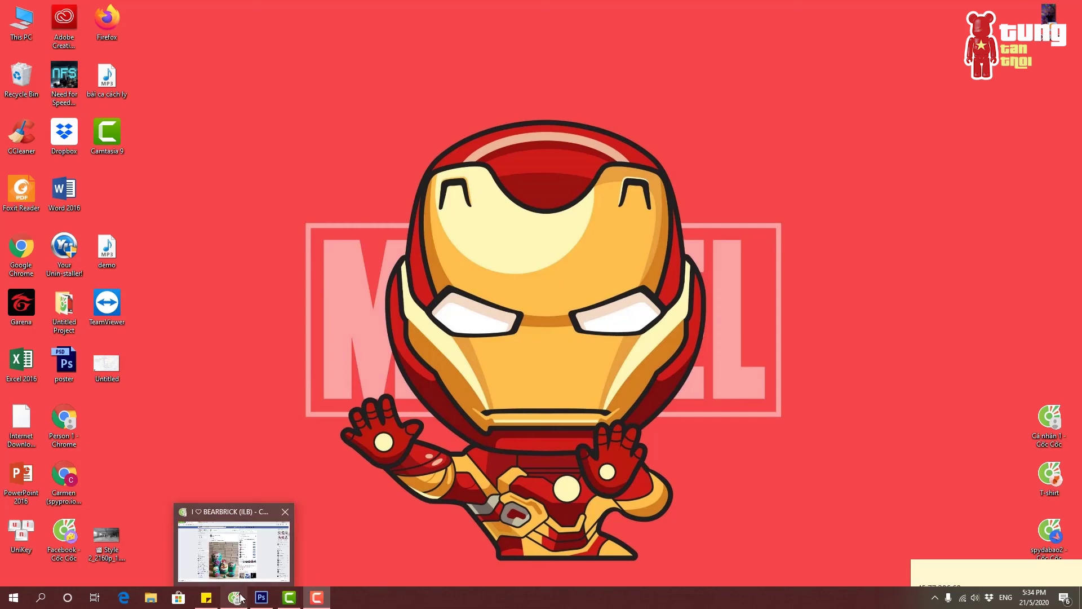
{"action": "left_click", "coordinate": [242, 599]}
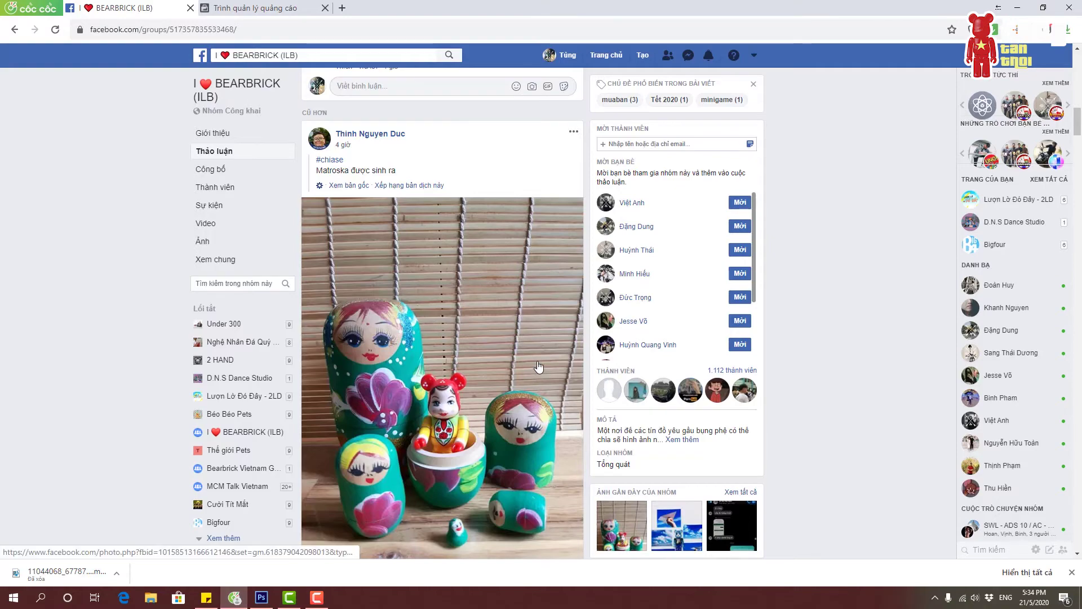
{"action": "scroll", "coordinate": [535, 385], "scroll_direction": "down", "scroll_amount": 20}
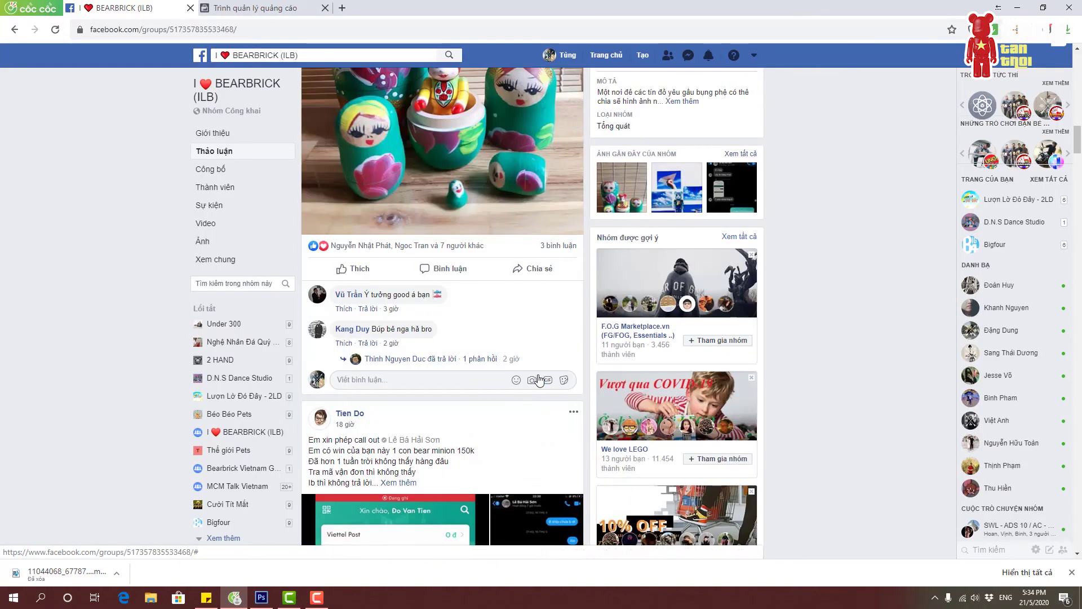
{"action": "scroll", "coordinate": [542, 365], "scroll_direction": "down", "scroll_amount": 20}
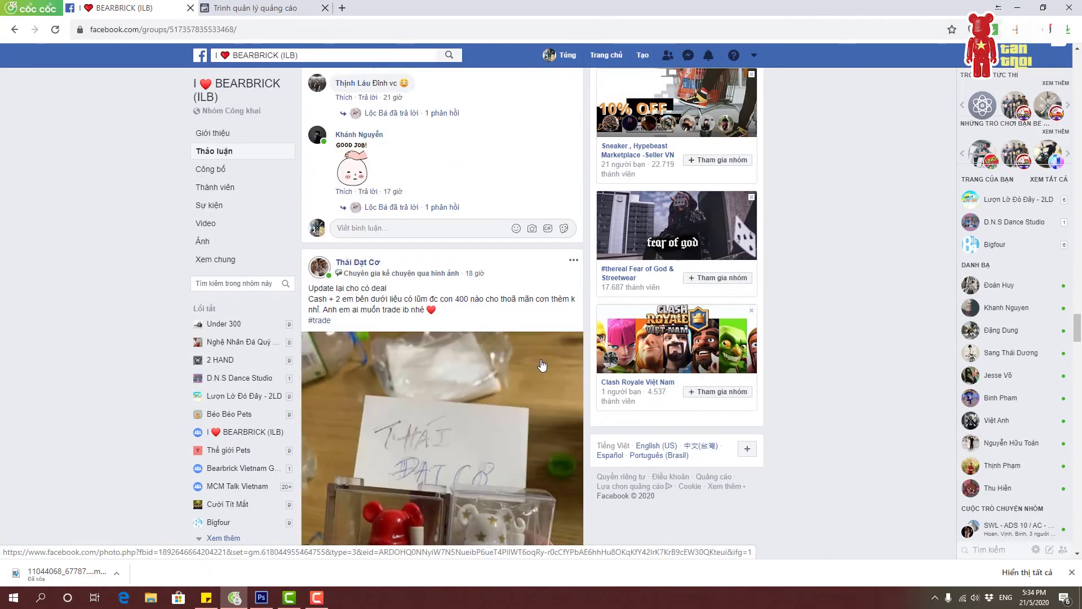
{"action": "scroll", "coordinate": [544, 370], "scroll_direction": "down", "scroll_amount": 10}
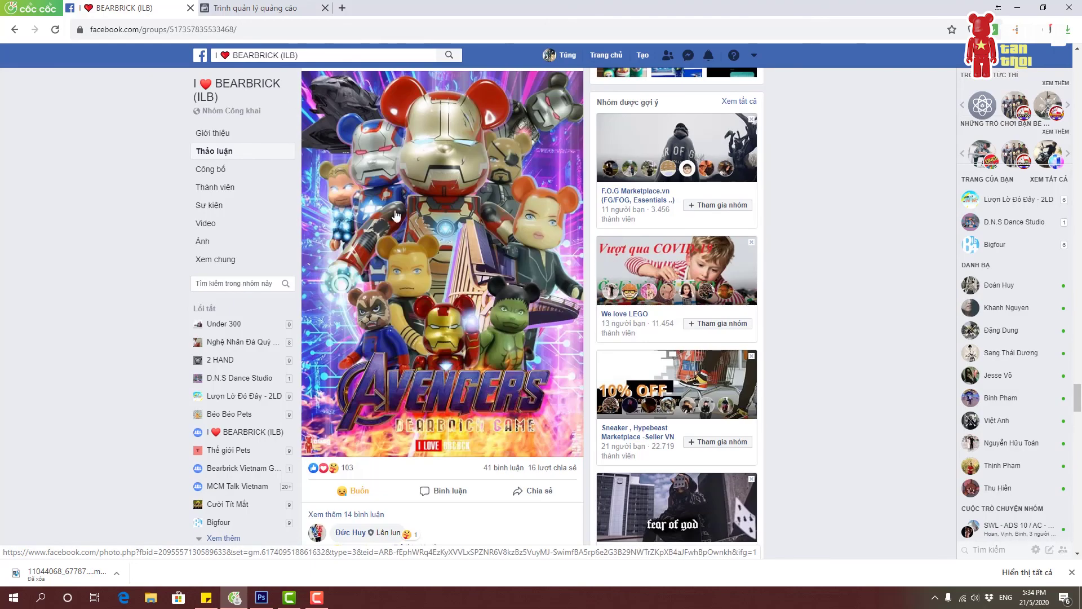
{"action": "scroll", "coordinate": [430, 285], "scroll_direction": "up", "scroll_amount": 10}
{"action": "scroll", "coordinate": [430, 286], "scroll_direction": "down", "scroll_amount": 10}
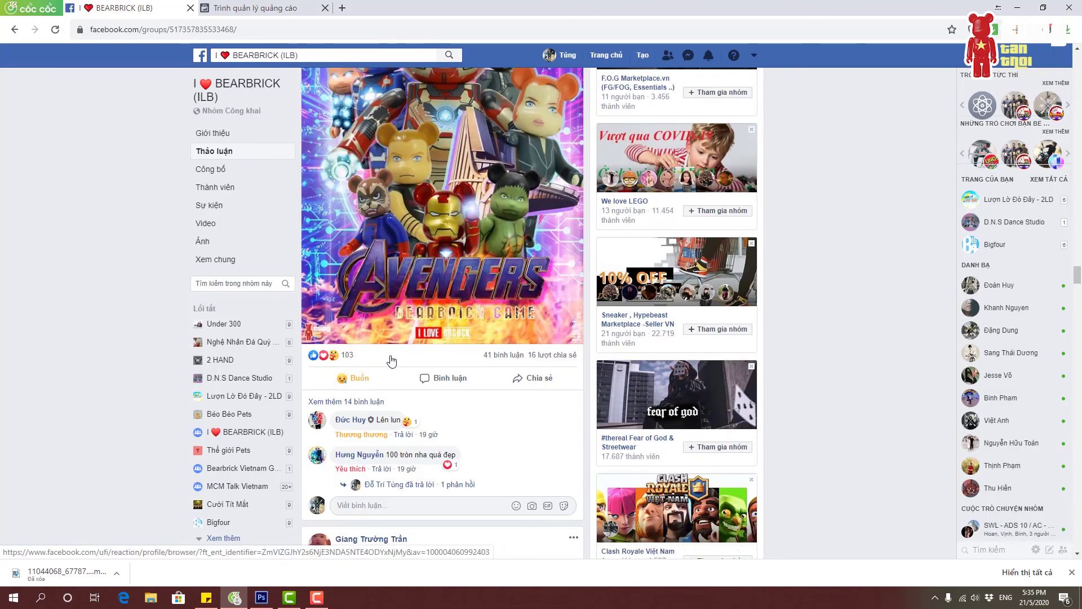
{"action": "mouse_move", "coordinate": [334, 359]}
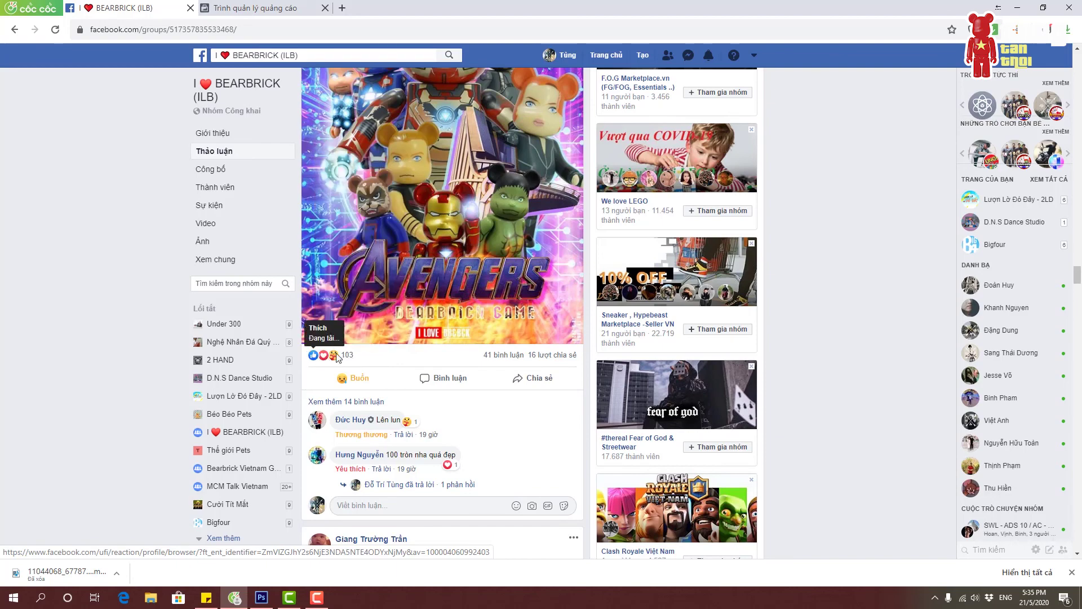
{"action": "scroll", "coordinate": [586, 390], "scroll_direction": "up", "scroll_amount": 4}
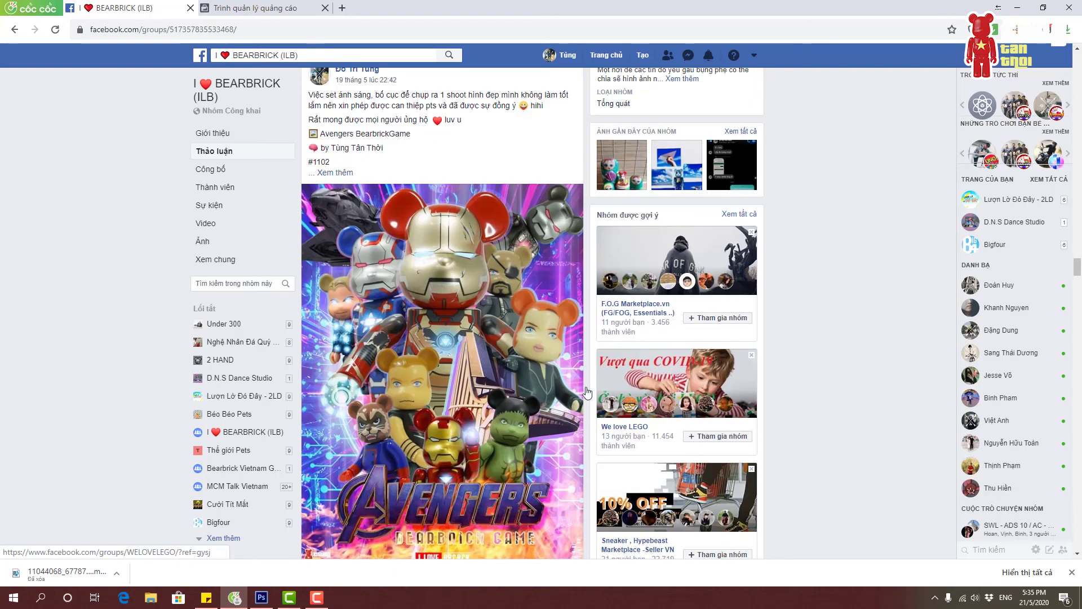
{"action": "left_click", "coordinate": [473, 353]}
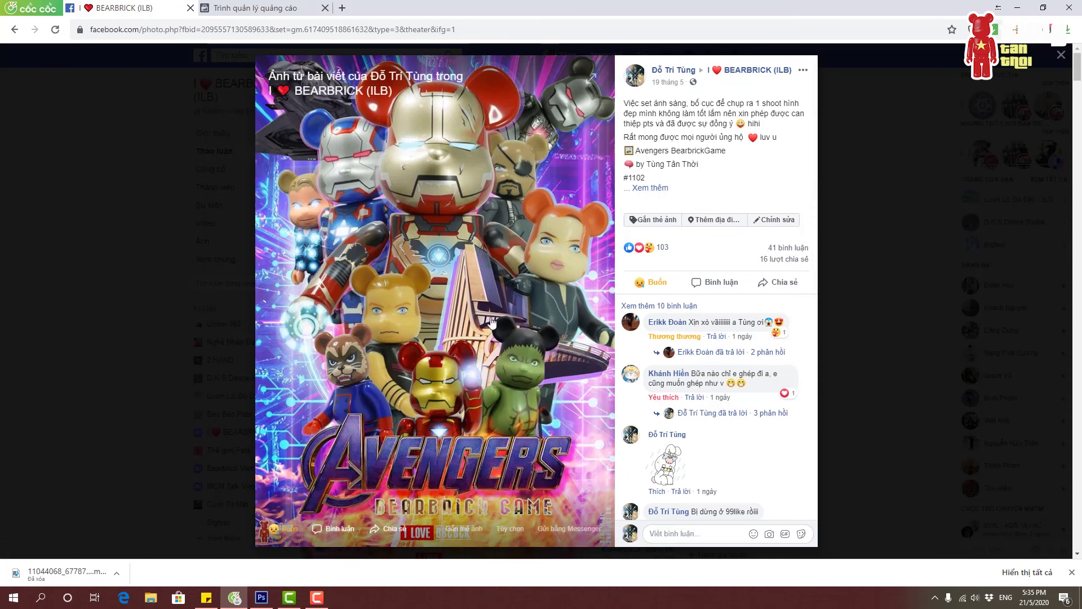
{"action": "left_click", "coordinate": [261, 597]}
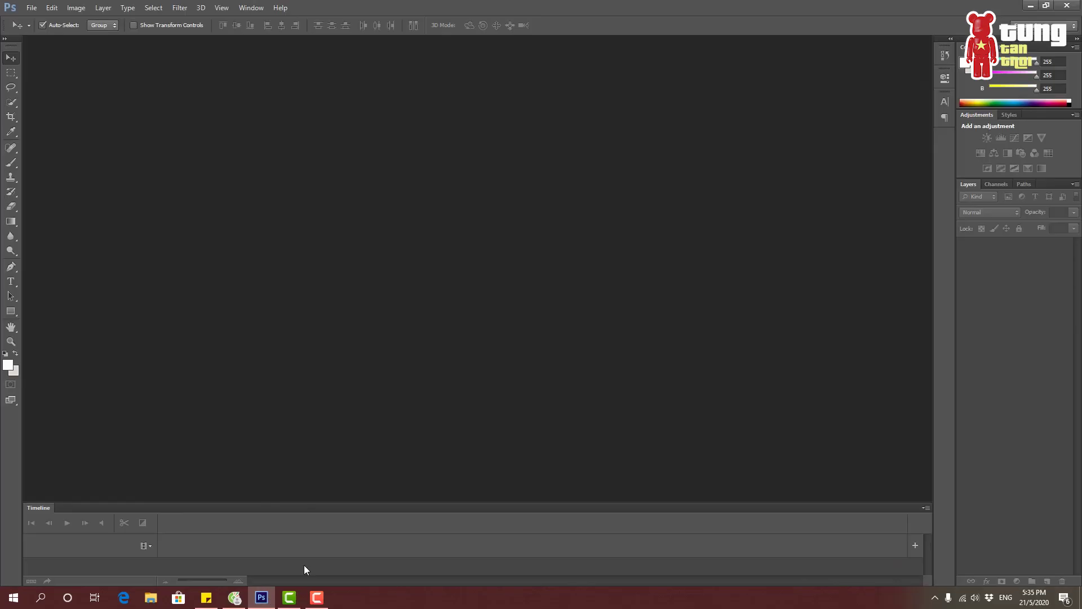
{"action": "left_click", "coordinate": [31, 8]}
{"action": "left_click", "coordinate": [429, 209]}
Browse drive D: in File Explorer to the mini game folder inside Quay chơi.
{"action": "left_click", "coordinate": [151, 597]}
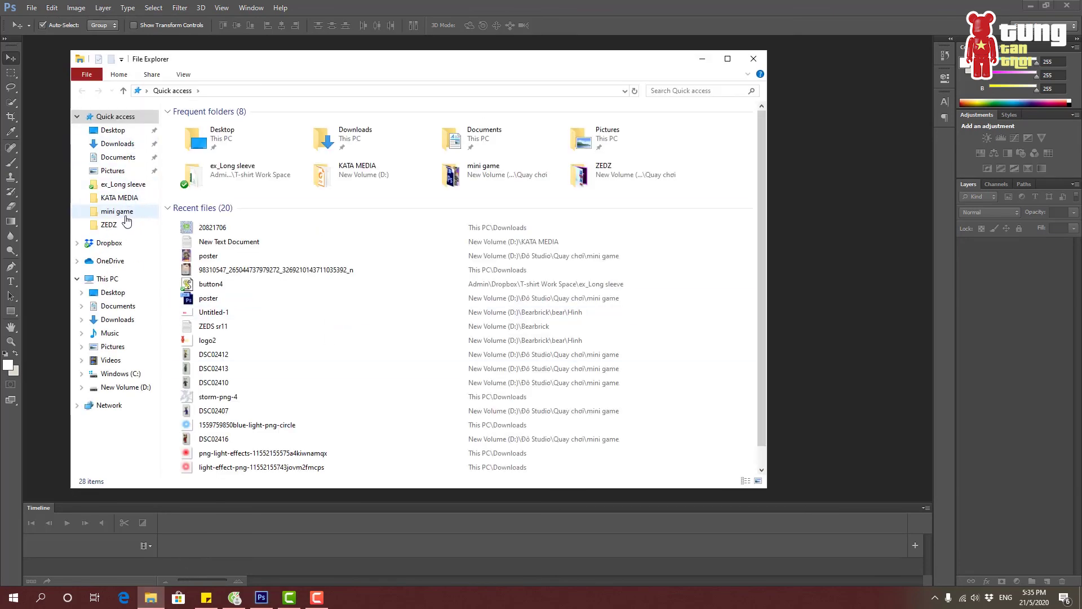
{"action": "left_click", "coordinate": [131, 387]}
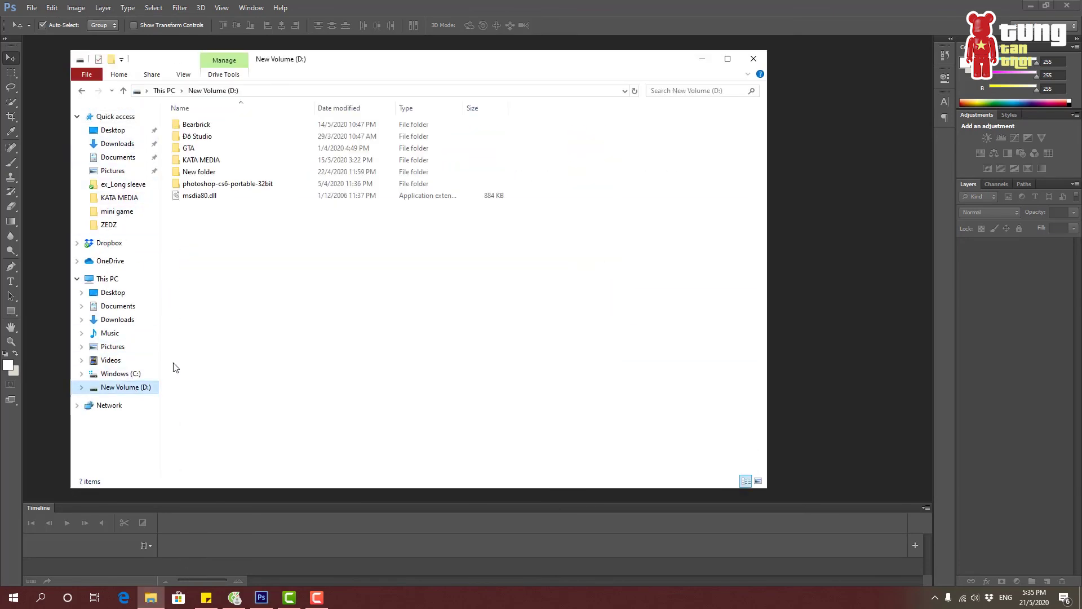
{"action": "left_click", "coordinate": [206, 140]}
{"action": "double_click", "coordinate": [207, 141]}
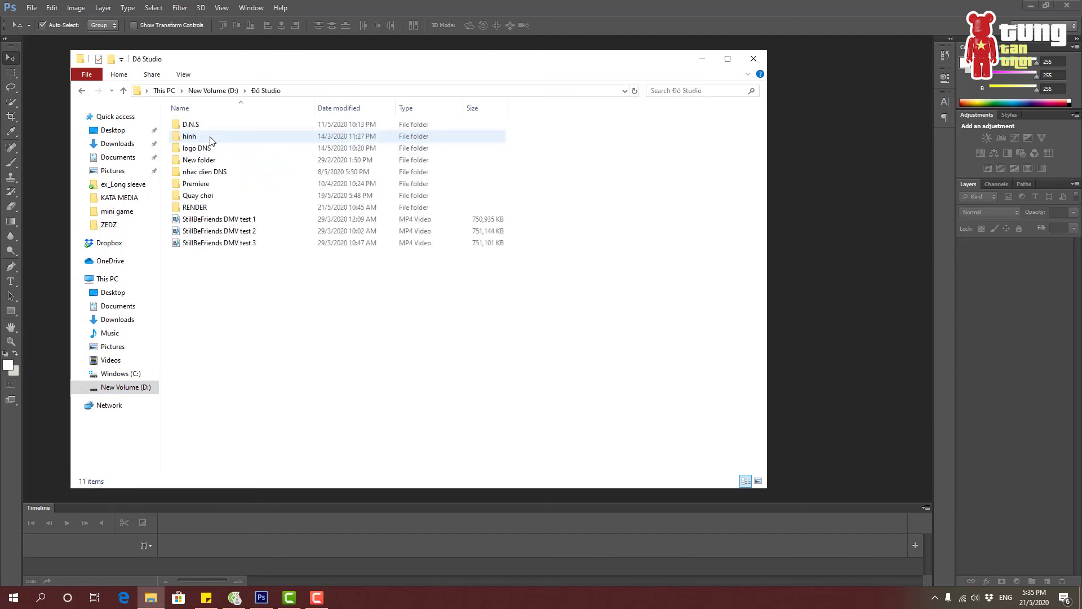
{"action": "double_click", "coordinate": [204, 198]}
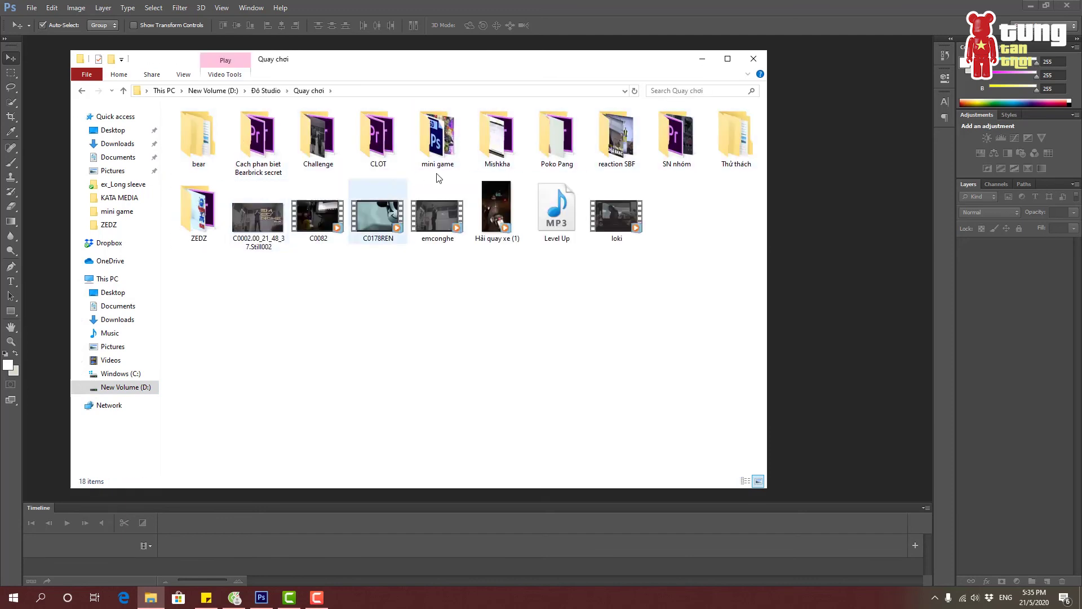
{"action": "left_click", "coordinate": [446, 142]}
{"action": "double_click", "coordinate": [446, 142]}
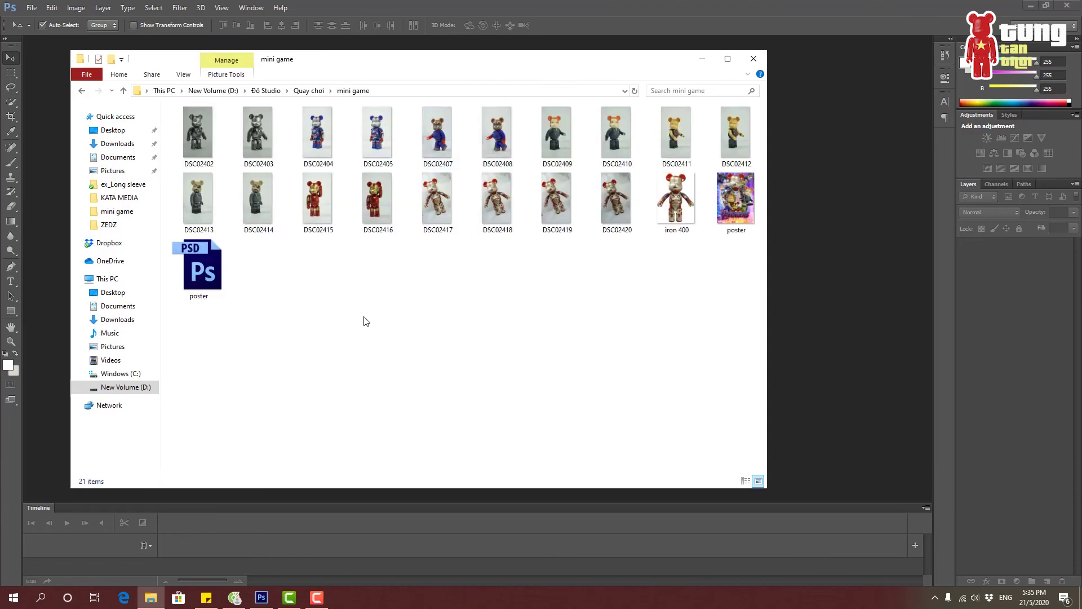
Look through the Bearbrick source photos in the mini game folder, from DSC02402 to the finished poster image.
{"action": "double_click", "coordinate": [210, 133]}
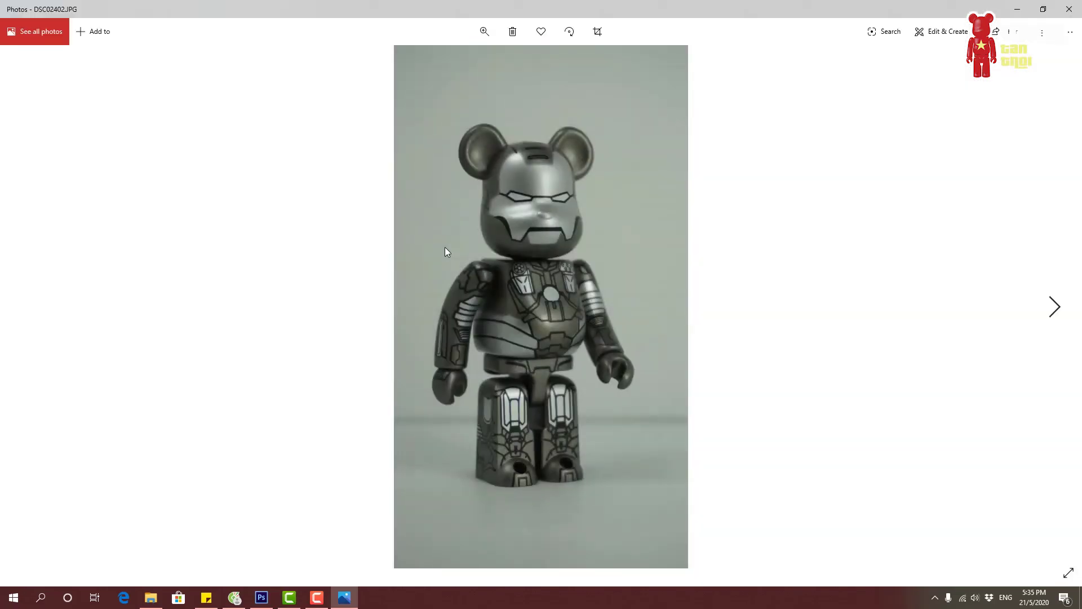
{"action": "key", "text": "Right"}
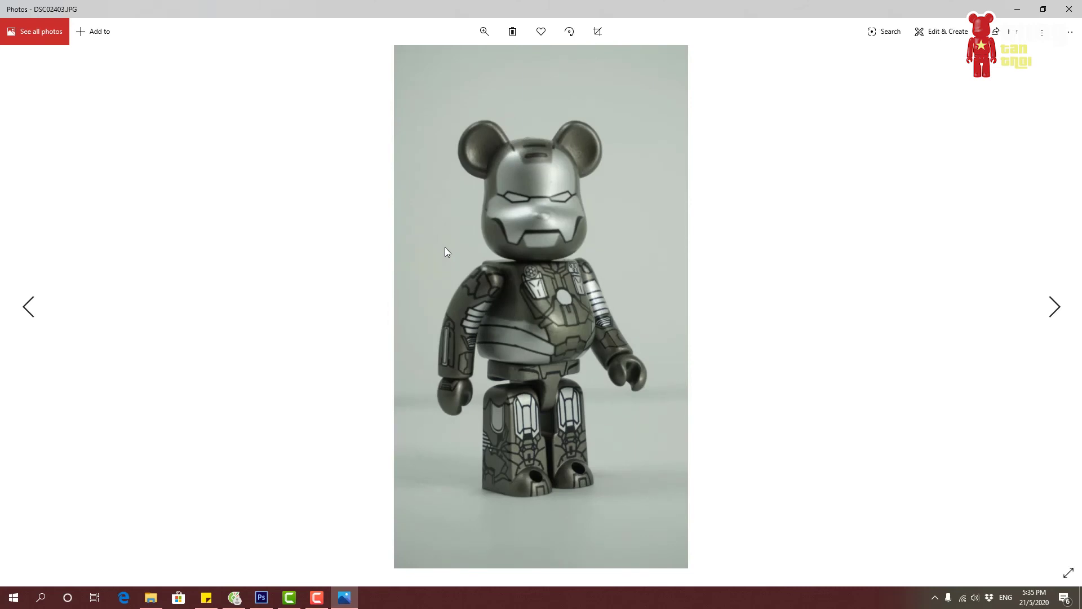
{"action": "key", "text": "Right"}
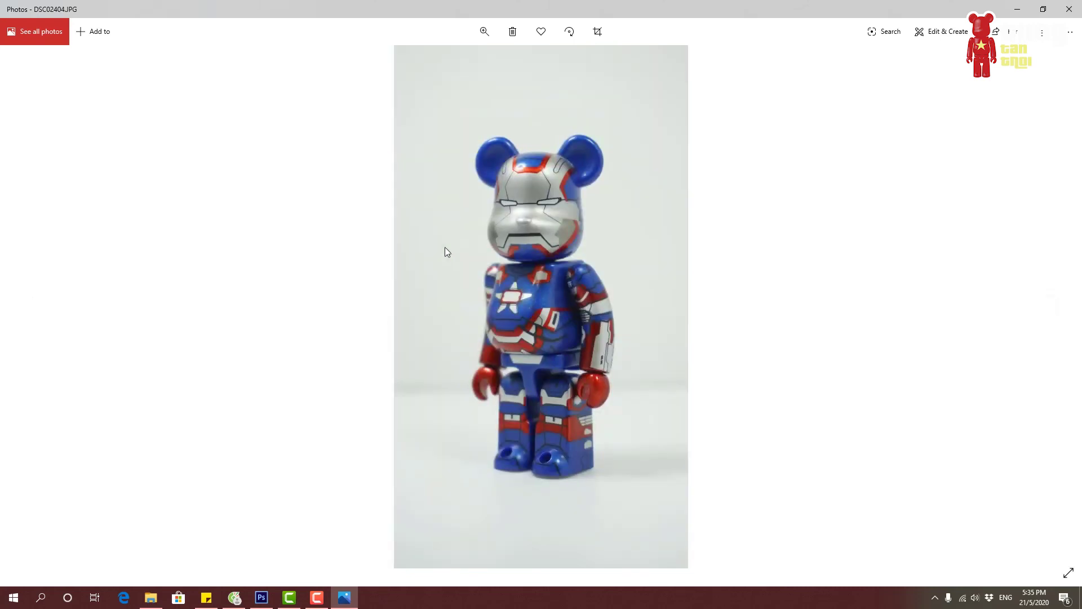
{"action": "key", "text": "Right"}
{"action": "key", "text": "Right"}
{"action": "key", "text": "Right"}
{"action": "key", "text": "Right"}
{"action": "key", "text": "Right"}
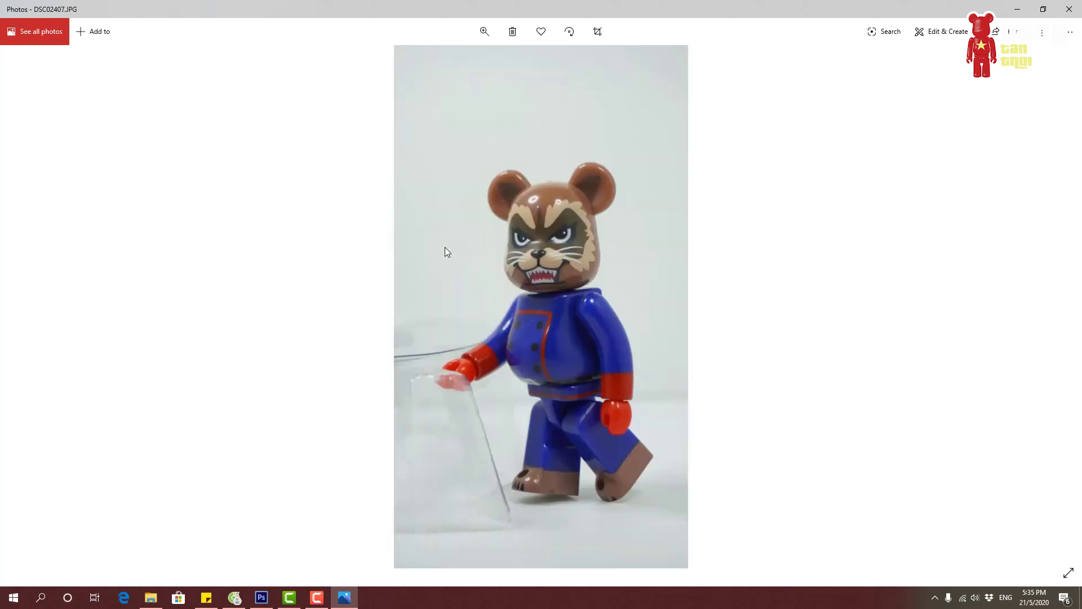
{"action": "key", "text": "Right"}
{"action": "key", "text": "Right"}
{"action": "key", "text": "Right"}
{"action": "key", "text": "Right"}
{"action": "key", "text": "Right"}
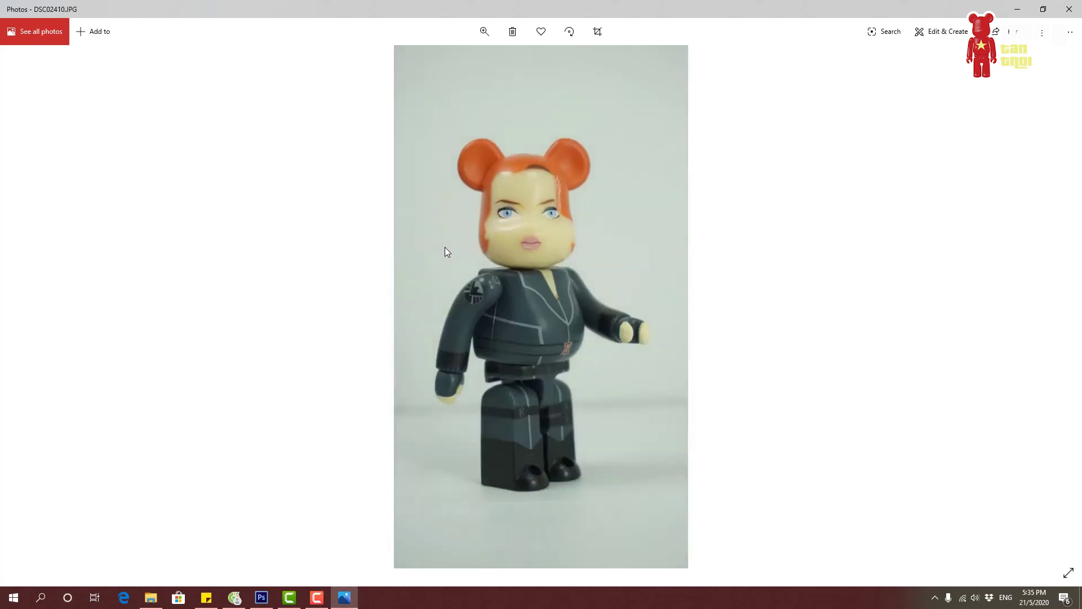
{"action": "key", "text": "Right"}
{"action": "key", "text": "Right"}
{"action": "key", "text": "Right"}
{"action": "key", "text": "Right"}
{"action": "key", "text": "Right"}
{"action": "key", "text": "Right"}
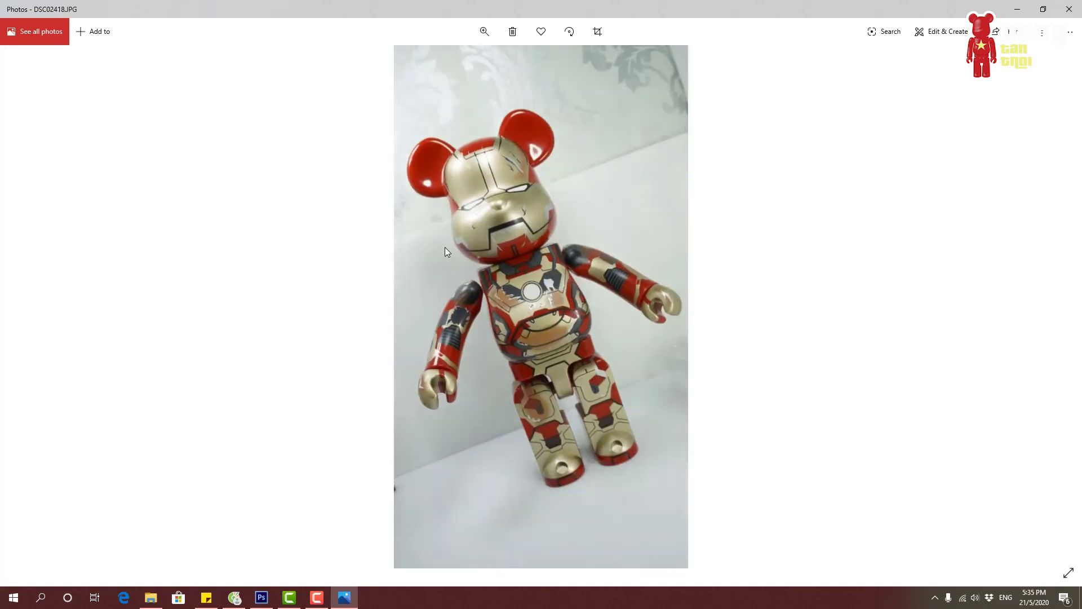
{"action": "key", "text": "Left"}
{"action": "key", "text": "Left"}
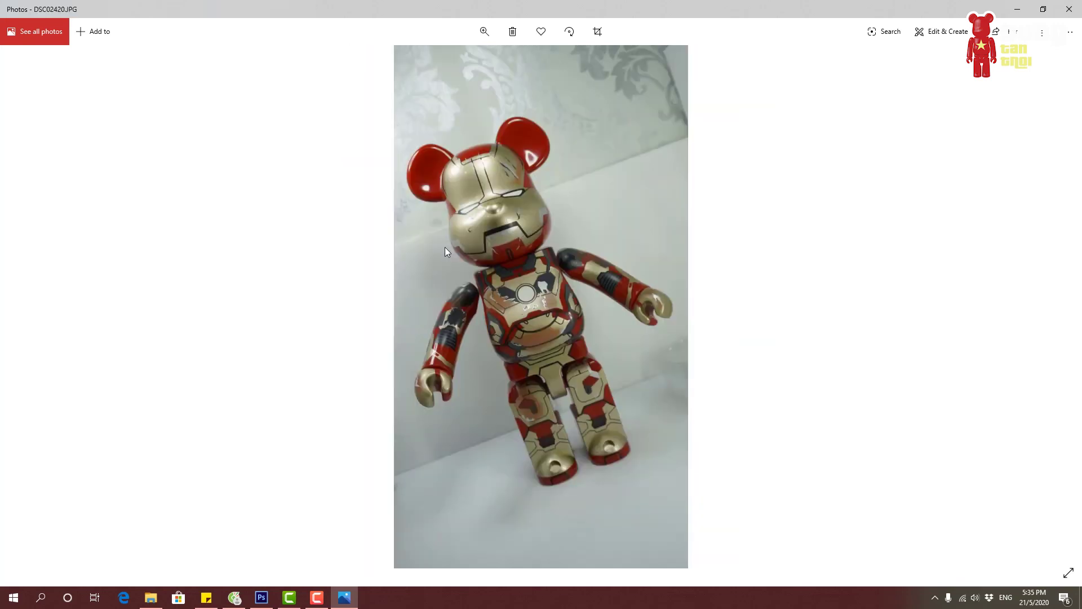
{"action": "key", "text": "Right"}
{"action": "key", "text": "Right"}
{"action": "key", "text": "Right"}
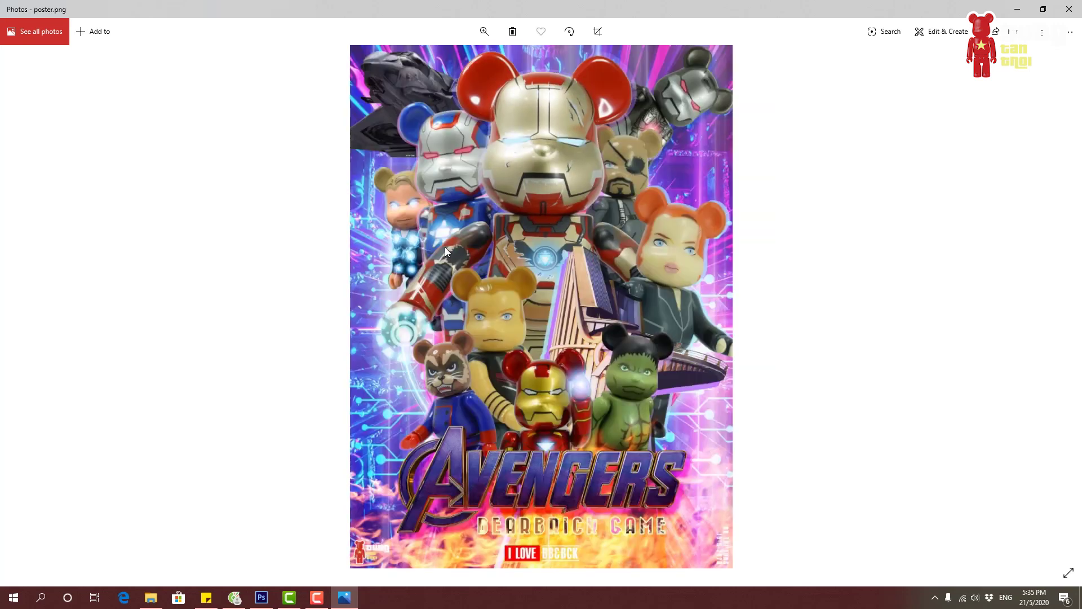
Switch to Photoshop and open the photo DSC02404 from the mini game folder.
{"action": "left_click", "coordinate": [261, 597]}
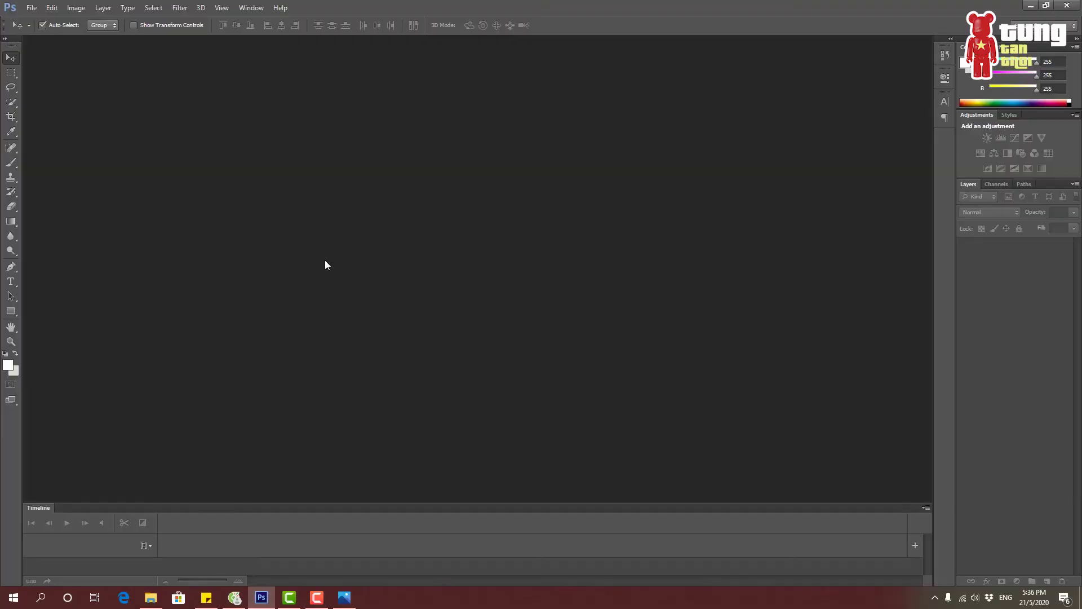
{"action": "left_click", "coordinate": [32, 8]}
{"action": "left_click", "coordinate": [37, 30]}
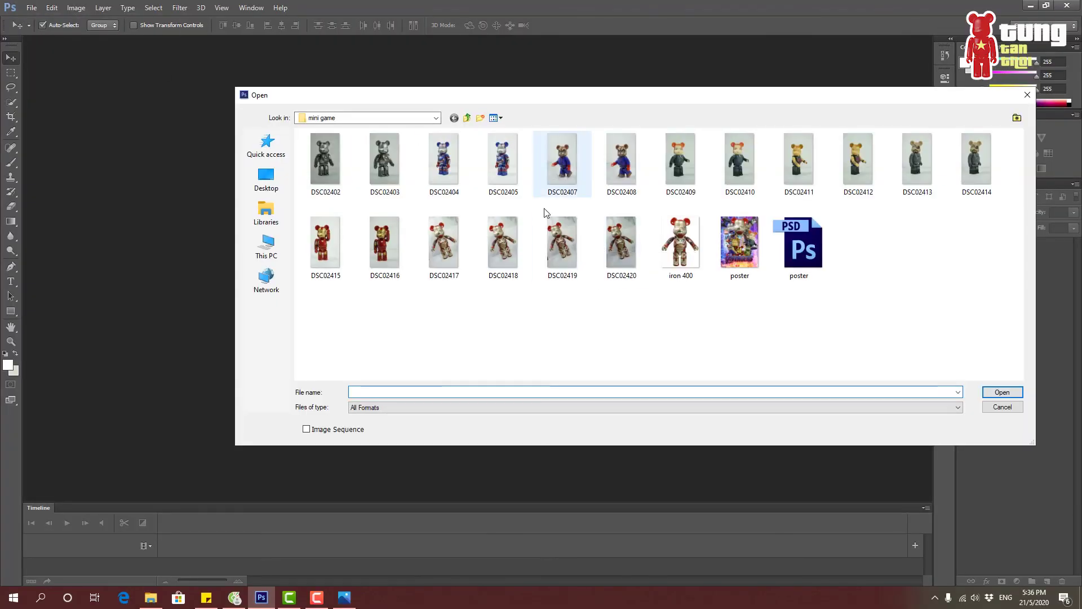
{"action": "double_click", "coordinate": [454, 161]}
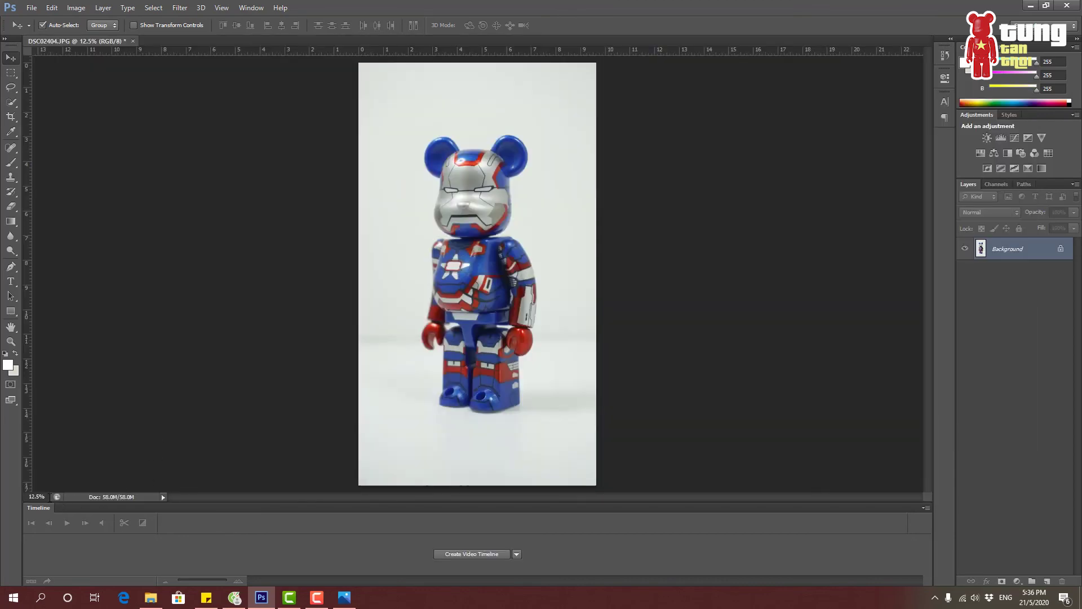
Start a Pen tool path beside the figure's belly and trace up the outer edge of the arm on the photo's left side.
{"action": "left_click", "coordinate": [37, 497]}
{"action": "type", "text": "100"}
{"action": "key", "text": "Return"}
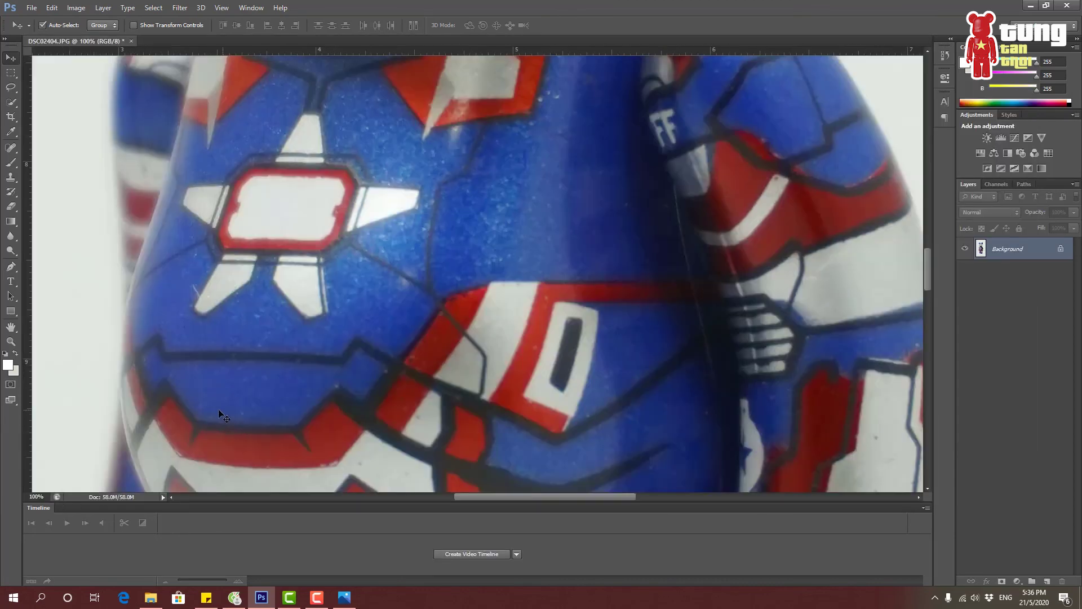
{"action": "left_click_drag", "start_coordinate": [565, 497], "coordinate": [509, 497]}
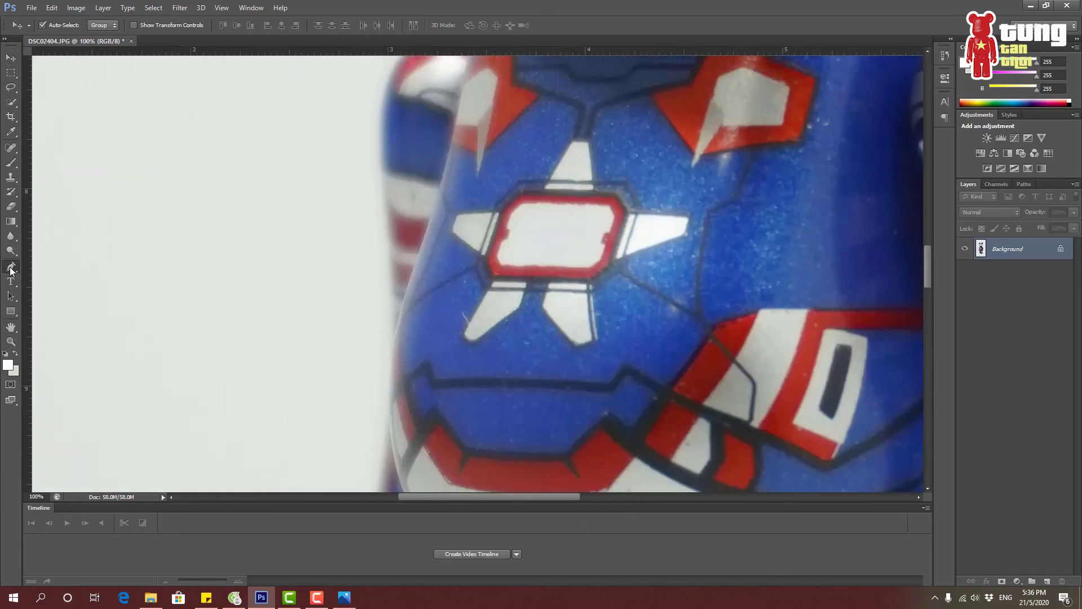
{"action": "key", "text": "p"}
{"action": "left_click", "coordinate": [391, 366]}
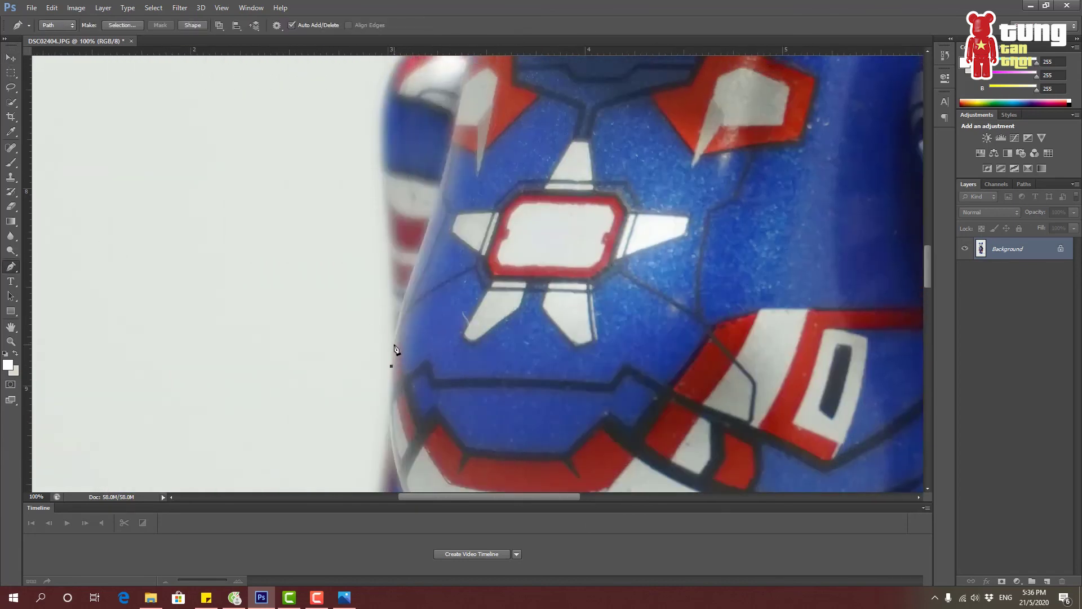
{"action": "left_click", "coordinate": [394, 344]}
{"action": "left_click", "coordinate": [392, 319]}
{"action": "left_click", "coordinate": [381, 166]}
{"action": "scroll", "coordinate": [398, 206], "scroll_direction": "up", "scroll_amount": 3}
{"action": "left_click", "coordinate": [381, 215]}
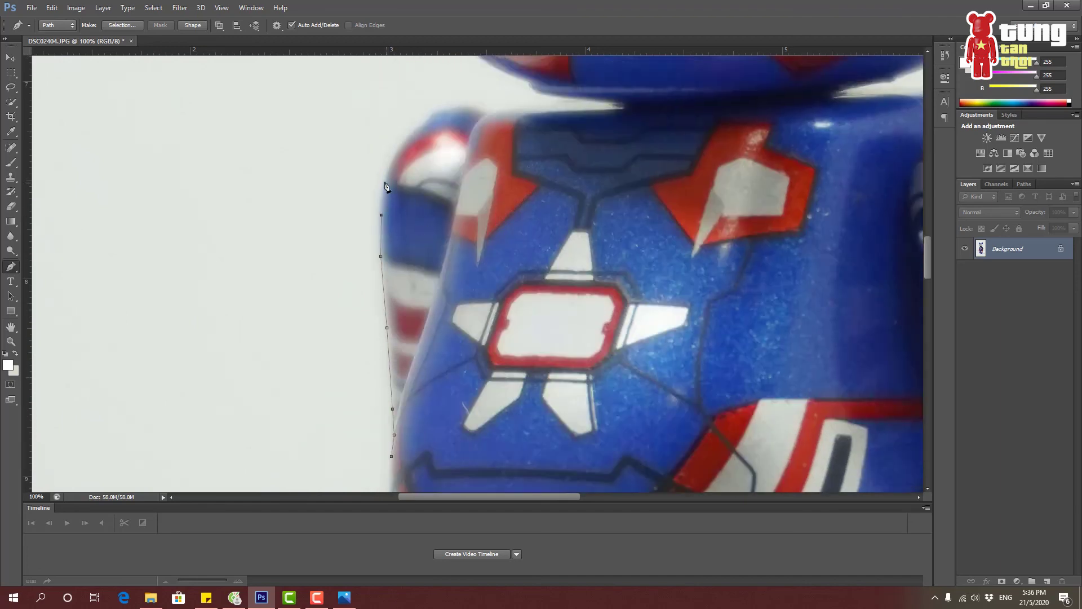
Continue the path around the figure's shoulder and along the top of the torso into the gap beneath the head.
{"action": "left_click", "coordinate": [396, 155]}
{"action": "left_click", "coordinate": [456, 107]}
{"action": "left_click", "coordinate": [471, 107]}
{"action": "left_click", "coordinate": [484, 113]}
{"action": "left_click", "coordinate": [497, 112]}
{"action": "left_click", "coordinate": [529, 108]}
{"action": "left_click", "coordinate": [580, 100]}
{"action": "scroll", "coordinate": [535, 112], "scroll_direction": "up", "scroll_amount": 5}
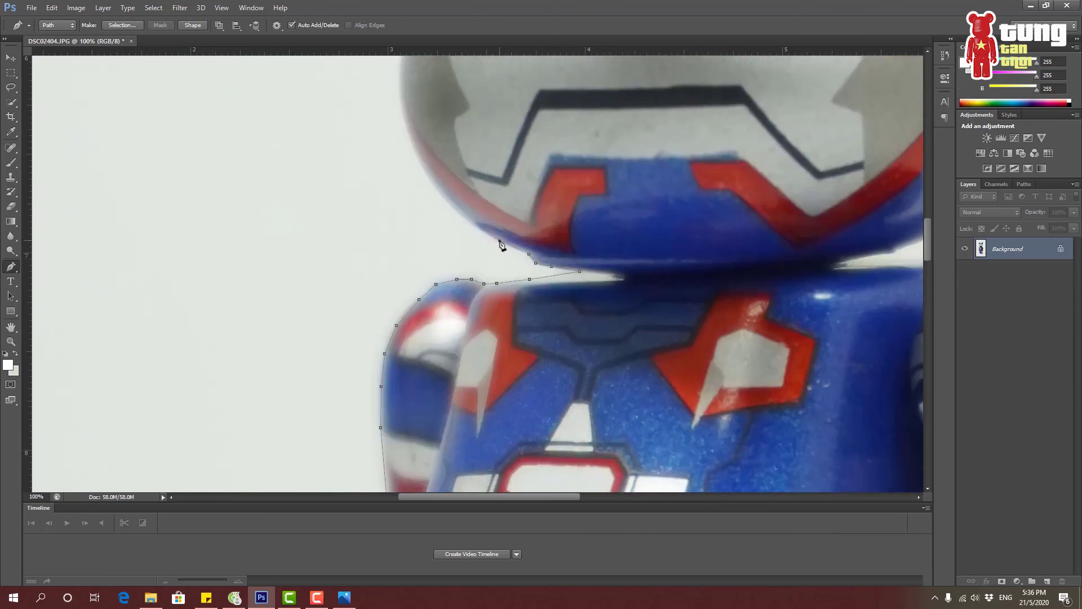
Extend the path from the neck gap along the curved underside of the head to the lower cheek.
{"action": "left_click", "coordinate": [499, 240]}
{"action": "left_click", "coordinate": [476, 225]}
{"action": "left_click", "coordinate": [454, 208]}
{"action": "left_click", "coordinate": [433, 182]}
{"action": "scroll", "coordinate": [423, 158], "scroll_direction": "up", "scroll_amount": 2}
{"action": "left_click", "coordinate": [418, 219]}
{"action": "left_click", "coordinate": [408, 196]}
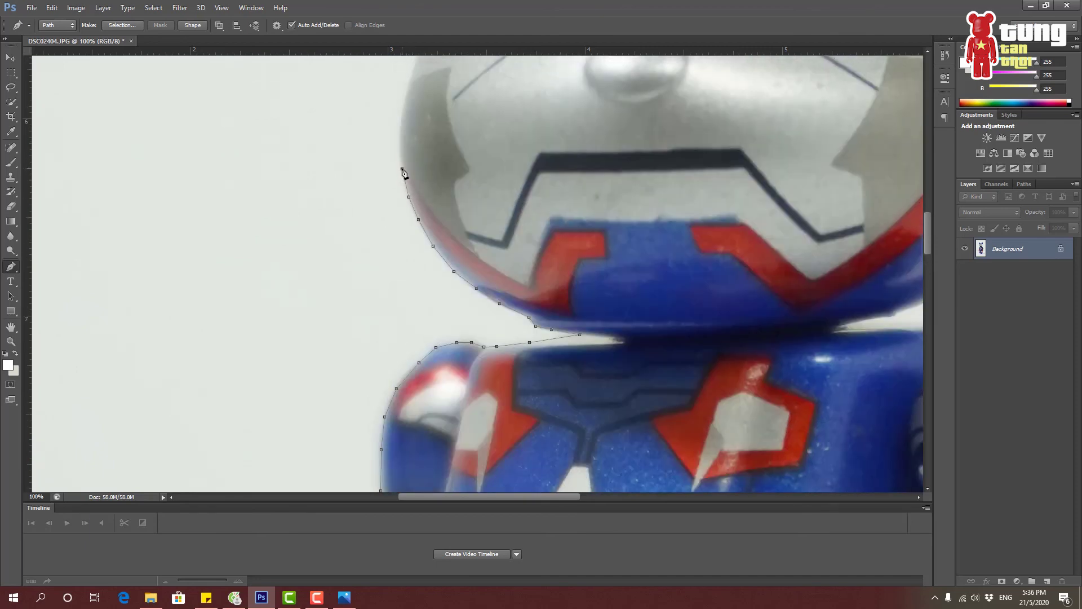
Continue the path up the side of the head, from the lower cheek past the eye to the base of the ear.
{"action": "left_click", "coordinate": [400, 134]}
{"action": "scroll", "coordinate": [420, 164], "scroll_direction": "up", "scroll_amount": 3}
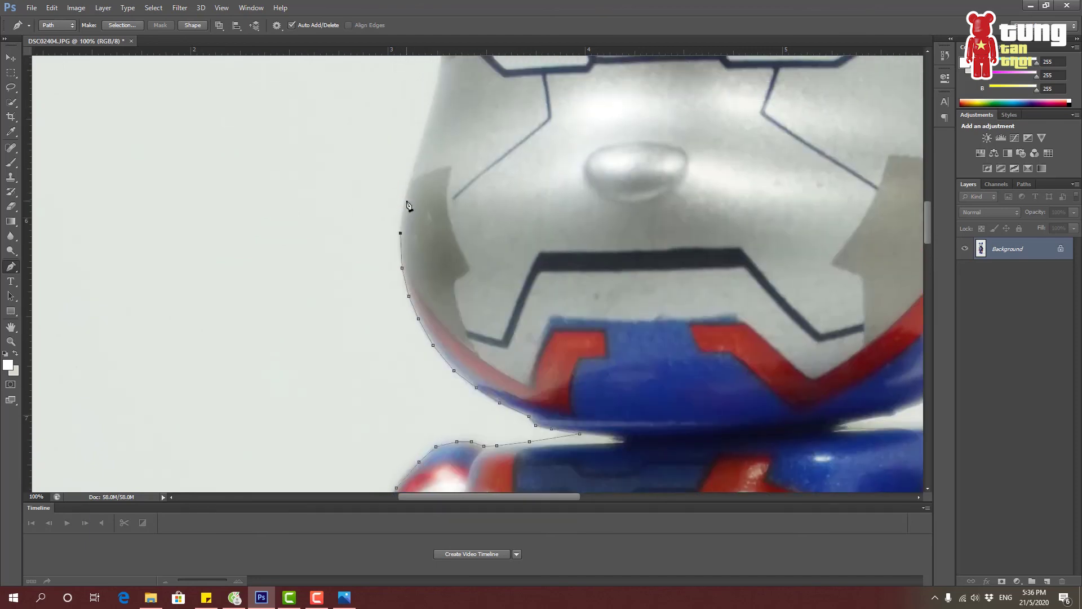
{"action": "left_click", "coordinate": [406, 198]}
{"action": "scroll", "coordinate": [415, 204], "scroll_direction": "up", "scroll_amount": 2}
{"action": "left_click", "coordinate": [422, 201]}
{"action": "scroll", "coordinate": [423, 209], "scroll_direction": "up", "scroll_amount": 2}
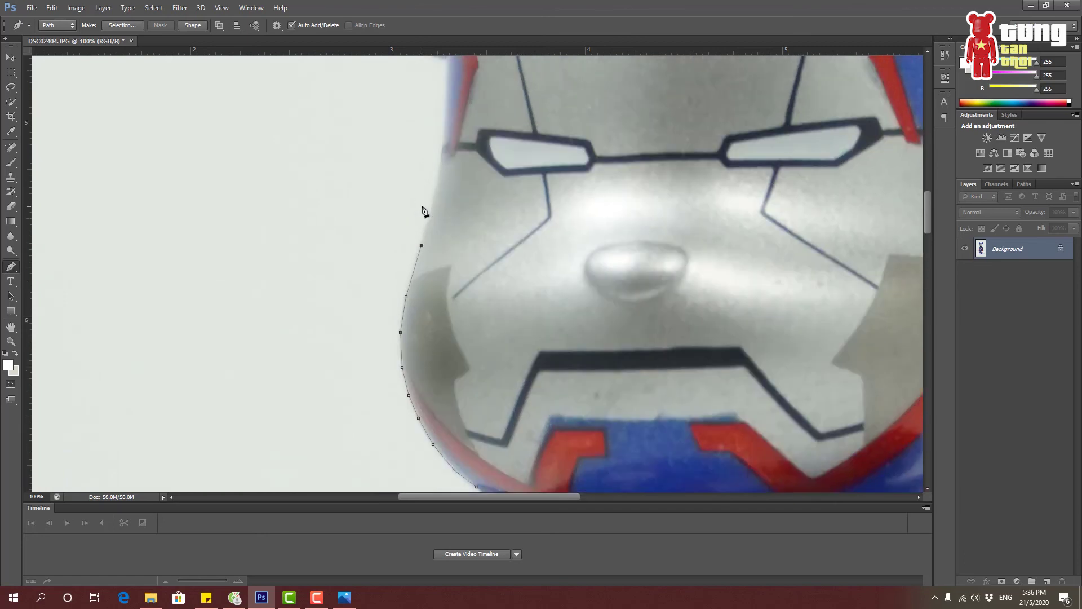
{"action": "left_click", "coordinate": [433, 201]}
{"action": "scroll", "coordinate": [435, 206], "scroll_direction": "up", "scroll_amount": 2}
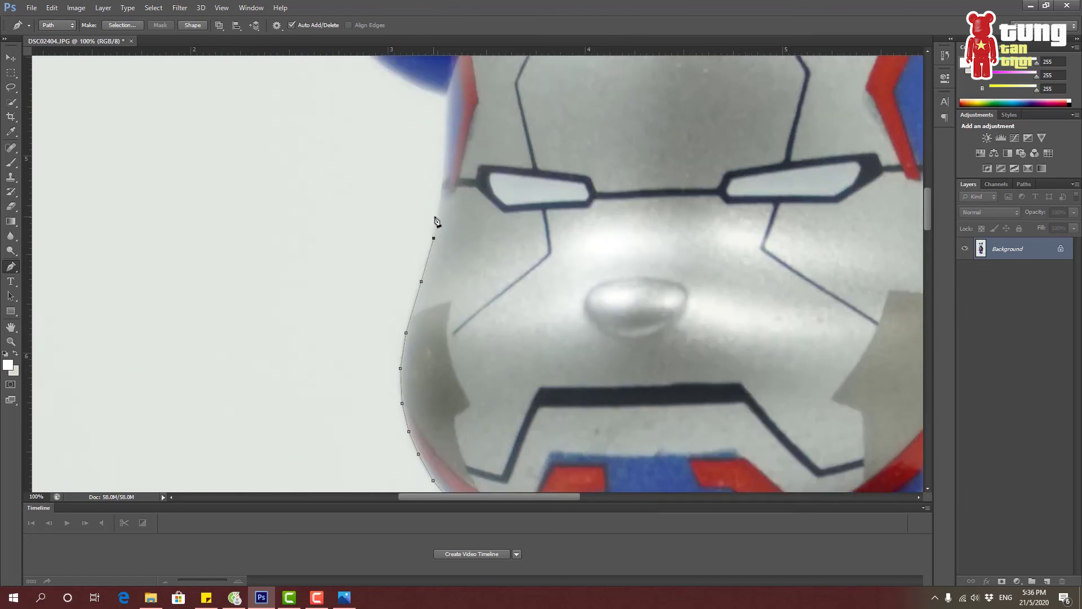
{"action": "left_click", "coordinate": [441, 204]}
{"action": "left_click", "coordinate": [446, 160]}
{"action": "left_click", "coordinate": [447, 115]}
{"action": "scroll", "coordinate": [450, 98], "scroll_direction": "up", "scroll_amount": 5}
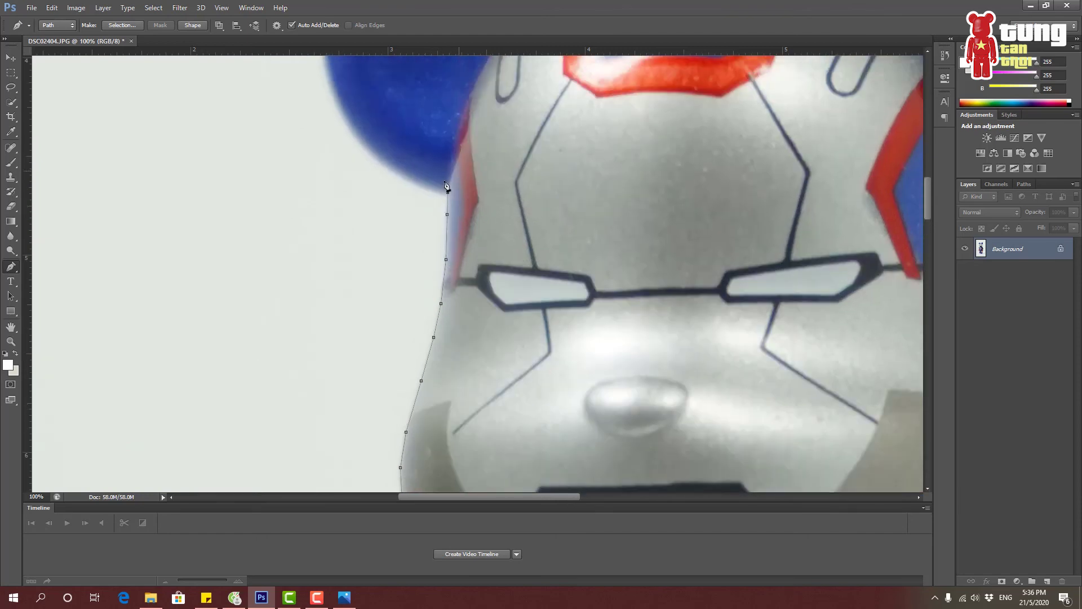
Trace the path around the underside and lower outer edge of the ear on the photo's left side.
{"action": "left_click", "coordinate": [418, 183]}
{"action": "left_click", "coordinate": [382, 160]}
{"action": "scroll", "coordinate": [383, 180], "scroll_direction": "up", "scroll_amount": 3}
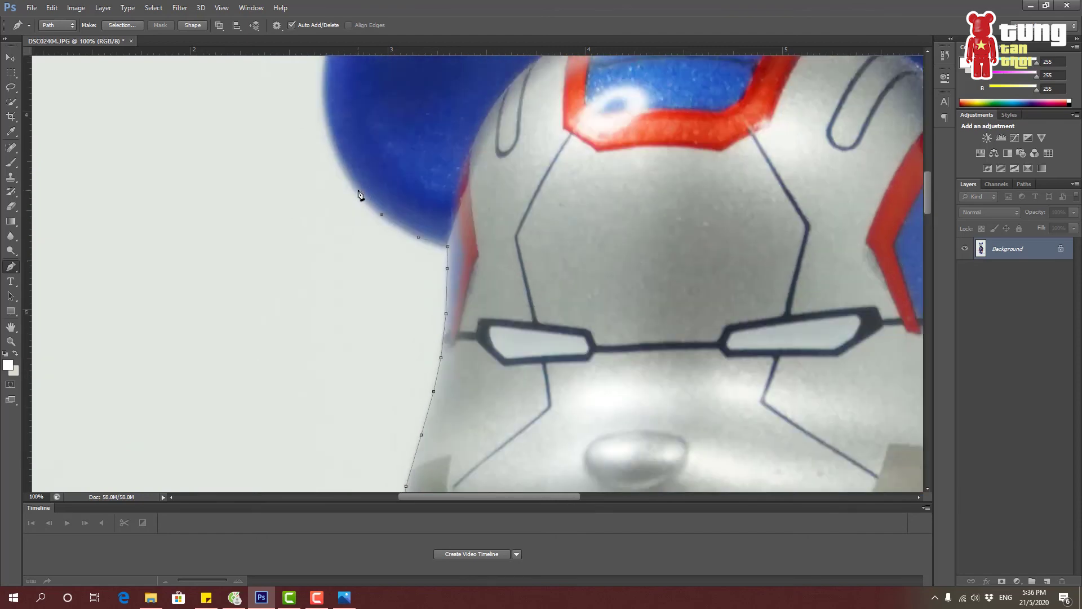
{"action": "left_click", "coordinate": [356, 188]}
{"action": "left_click", "coordinate": [337, 159]}
{"action": "scroll", "coordinate": [334, 169], "scroll_direction": "up", "scroll_amount": 2}
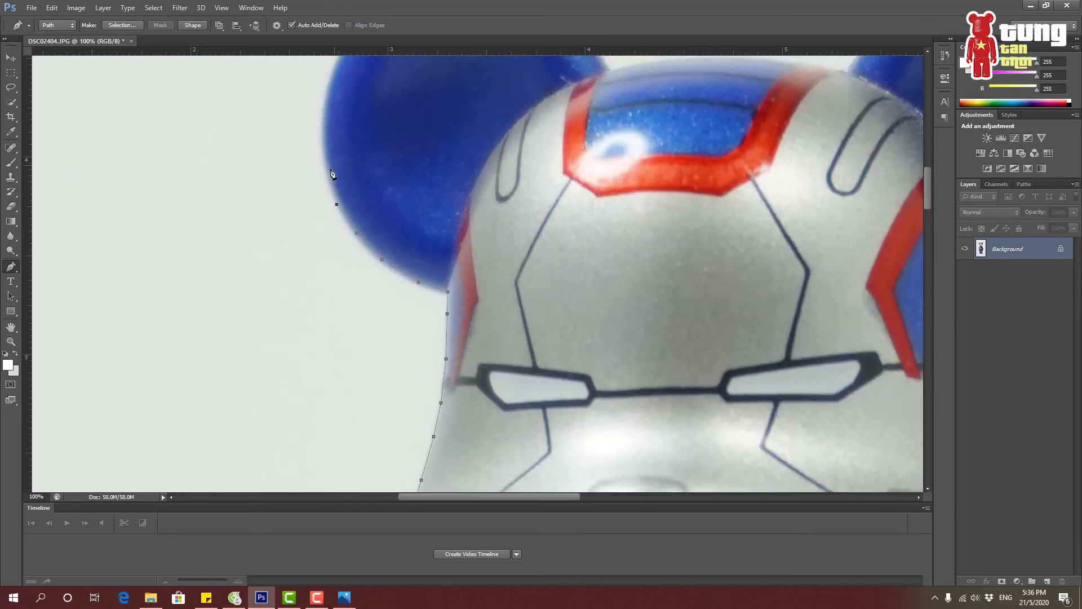
{"action": "scroll", "coordinate": [323, 141], "scroll_direction": "up", "scroll_amount": 2}
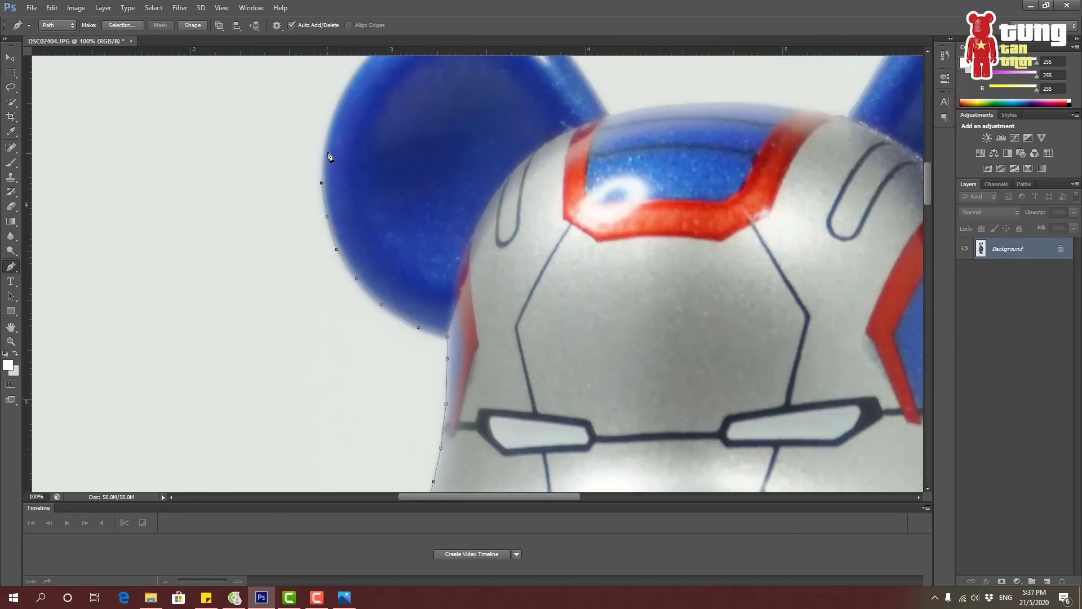
Carry the path up the ear's outer edge, over its top and down its inner side to the head.
{"action": "left_click", "coordinate": [325, 140]}
{"action": "scroll", "coordinate": [327, 142], "scroll_direction": "up", "scroll_amount": 2}
{"action": "scroll", "coordinate": [347, 155], "scroll_direction": "up", "scroll_amount": 2}
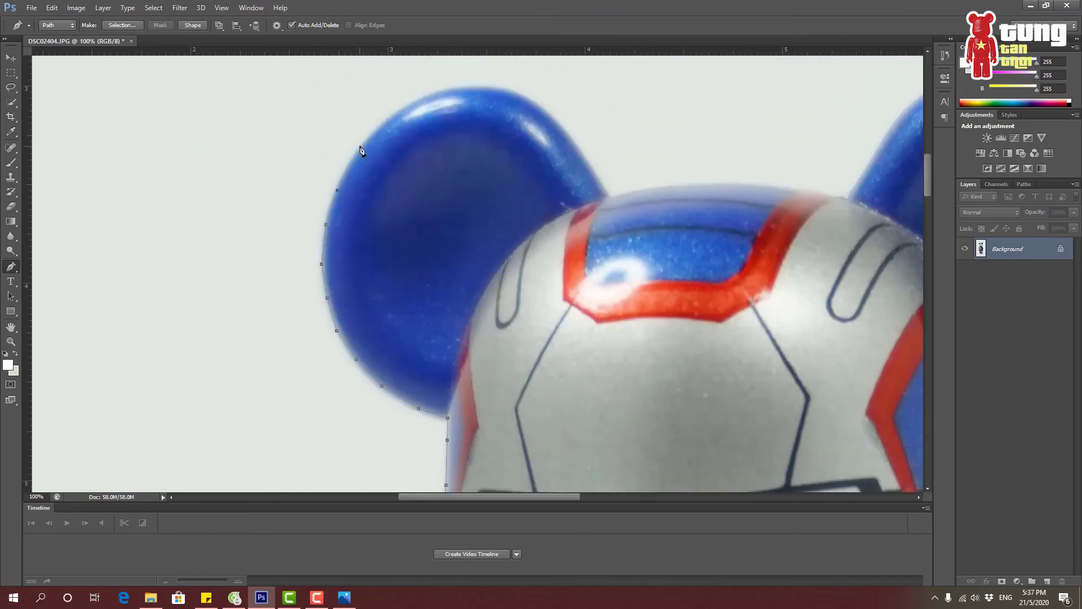
{"action": "left_click", "coordinate": [392, 116]}
{"action": "left_click", "coordinate": [430, 95]}
{"action": "left_click", "coordinate": [469, 86]}
{"action": "left_click", "coordinate": [567, 135]}
{"action": "left_click", "coordinate": [610, 199]}
Extend the path along the top of the head towards the other ear, undoing a misplaced anchor point.
{"action": "left_click", "coordinate": [645, 189]}
{"action": "left_click", "coordinate": [700, 184]}
{"action": "left_click_drag", "start_coordinate": [779, 202], "coordinate": [778, 192]}
{"action": "left_click", "coordinate": [822, 195]}
{"action": "key", "text": "ctrl+z"}
{"action": "left_click", "coordinate": [738, 185]}
{"action": "left_click", "coordinate": [791, 189]}
Trace the path up the inner side of the second ear and over its top.
{"action": "scroll", "coordinate": [512, 497], "scroll_direction": "up", "scroll_amount": 3}
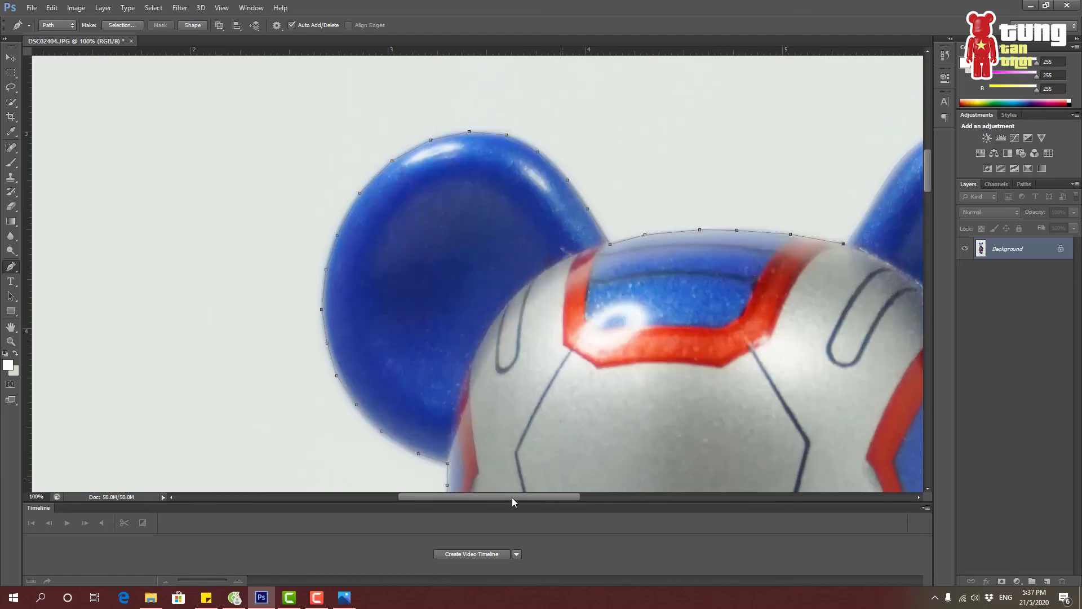
{"action": "left_click_drag", "start_coordinate": [511, 497], "coordinate": [564, 496]}
{"action": "left_click", "coordinate": [604, 249]}
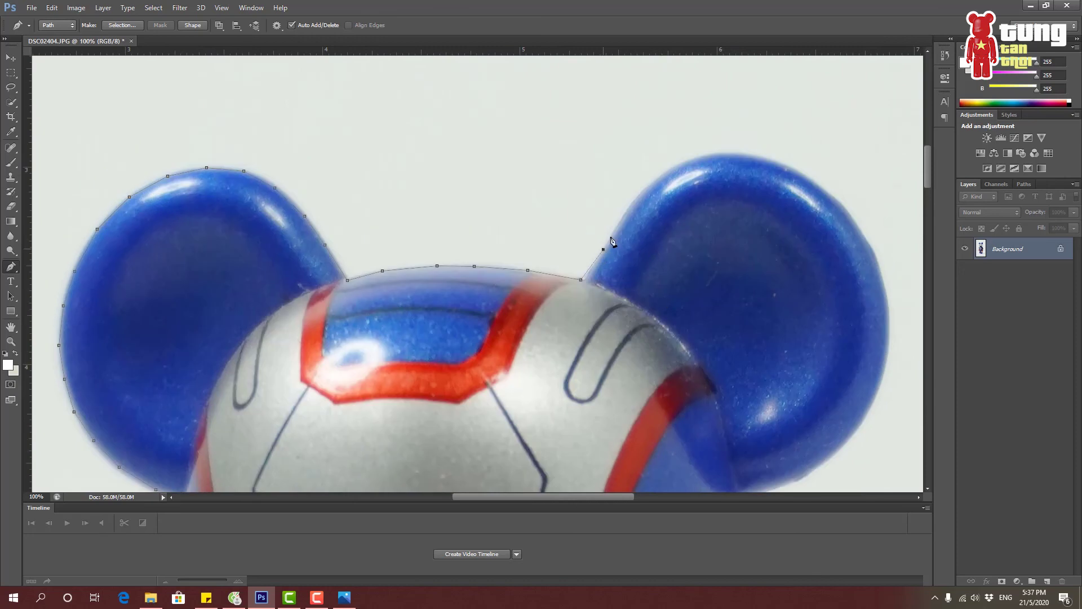
{"action": "left_click", "coordinate": [628, 209]}
{"action": "left_click", "coordinate": [651, 183]}
{"action": "left_click", "coordinate": [685, 162]}
{"action": "left_click", "coordinate": [730, 152]}
{"action": "left_click", "coordinate": [813, 180]}
{"action": "left_click", "coordinate": [854, 220]}
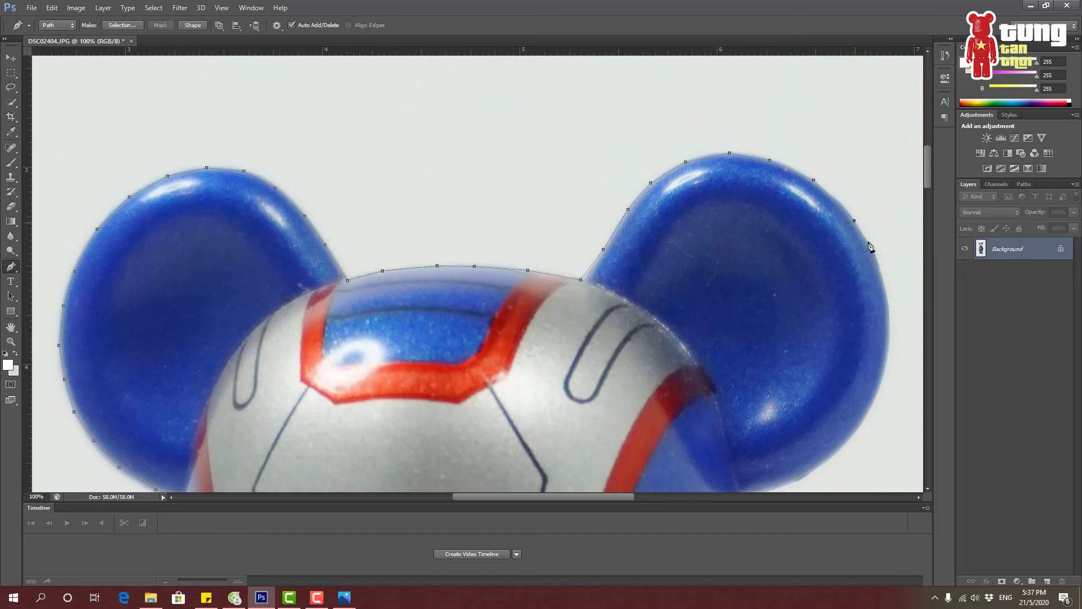
Continue the path down the second ear's outer edge and around its underside back to the head.
{"action": "left_click", "coordinate": [889, 322]}
{"action": "left_click", "coordinate": [887, 356]}
{"action": "left_click", "coordinate": [873, 406]}
{"action": "scroll", "coordinate": [868, 401], "scroll_direction": "down", "scroll_amount": 2}
{"action": "left_click", "coordinate": [847, 385]}
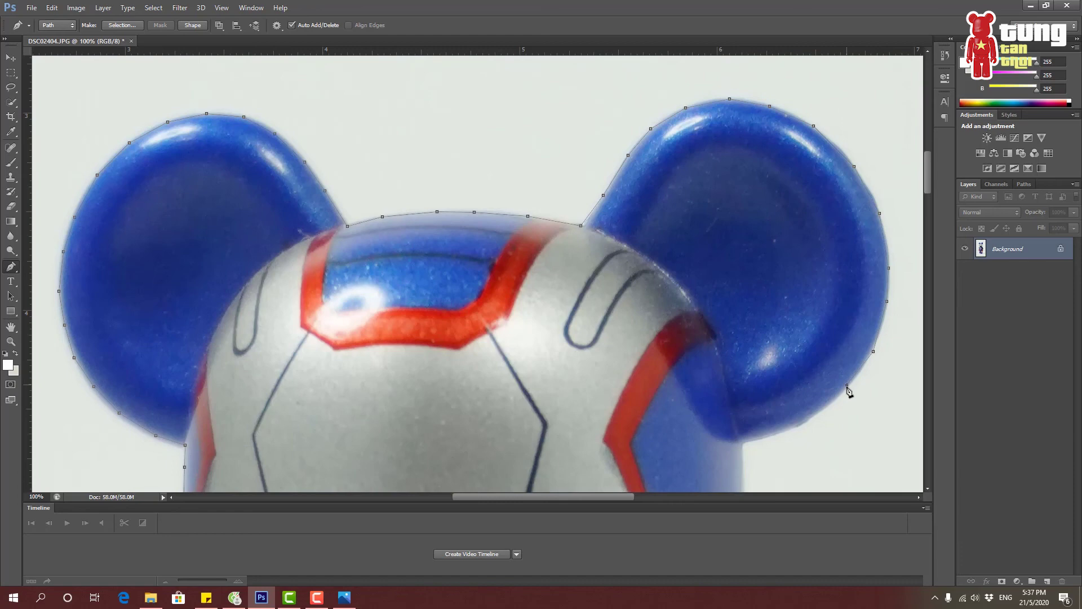
{"action": "left_click", "coordinate": [817, 415]}
{"action": "left_click", "coordinate": [782, 432]}
{"action": "left_click", "coordinate": [742, 443]}
Extend the path down the head's side on the photo's right, from the ear base to the lower cheek.
{"action": "scroll", "coordinate": [759, 367], "scroll_direction": "down", "scroll_amount": 7}
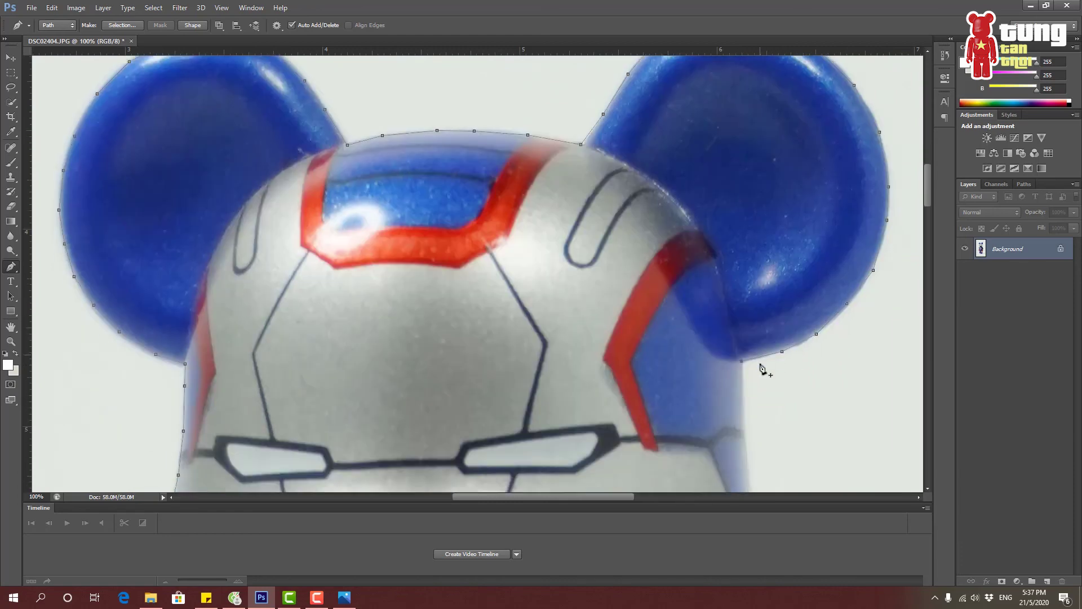
{"action": "left_click", "coordinate": [746, 354]}
{"action": "scroll", "coordinate": [759, 403], "scroll_direction": "down", "scroll_amount": 2}
{"action": "left_click", "coordinate": [757, 383]}
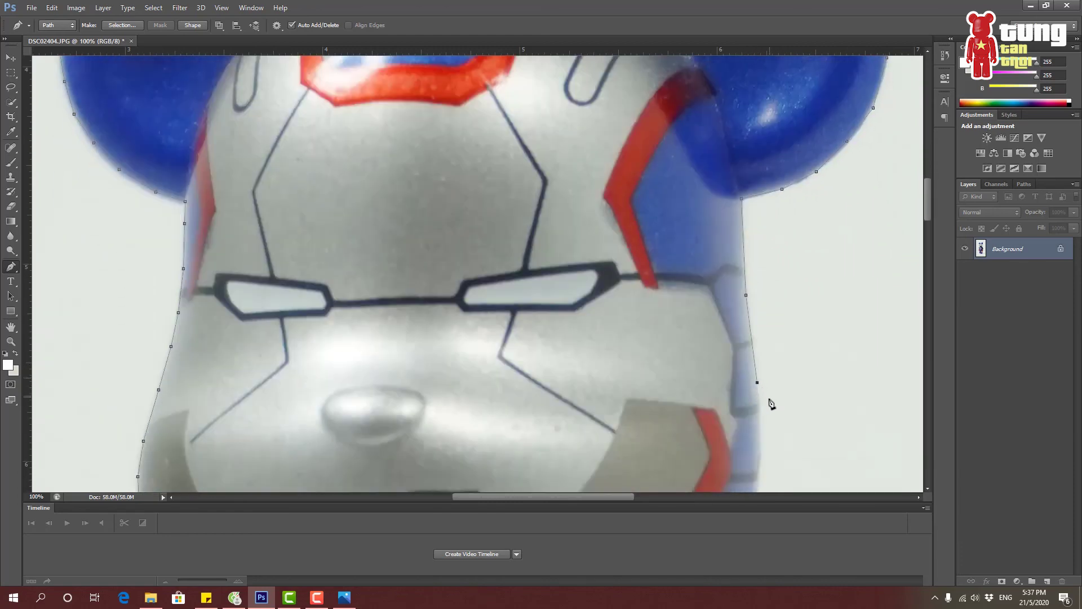
{"action": "scroll", "coordinate": [766, 394], "scroll_direction": "down", "scroll_amount": 2}
{"action": "left_click", "coordinate": [761, 378]}
{"action": "scroll", "coordinate": [758, 393], "scroll_direction": "down", "scroll_amount": 2}
{"action": "left_click", "coordinate": [755, 387]}
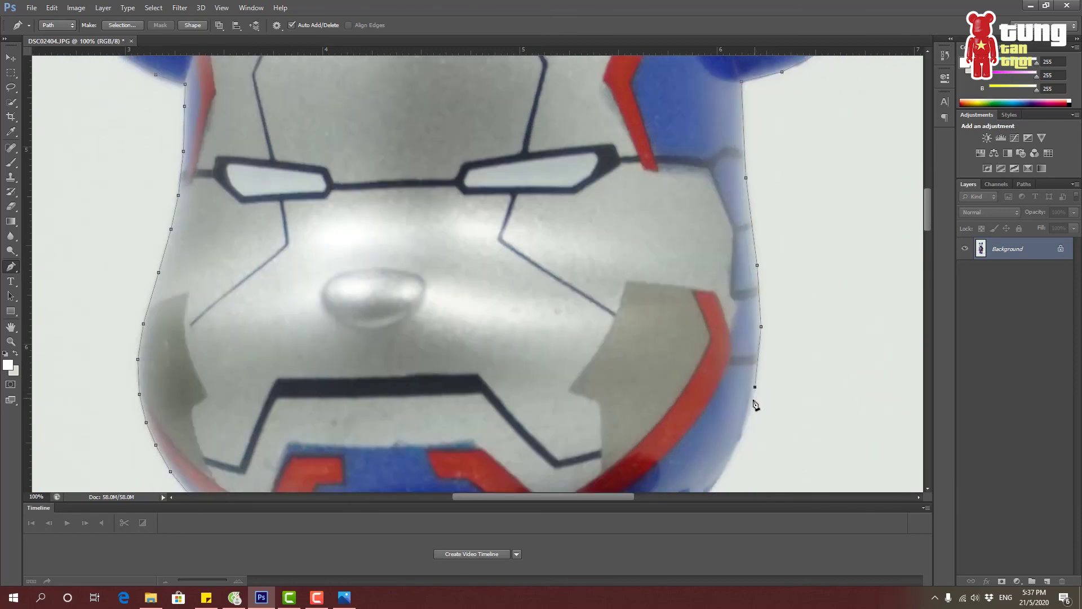
{"action": "scroll", "coordinate": [756, 396], "scroll_direction": "down", "scroll_amount": 2}
{"action": "left_click", "coordinate": [738, 393]}
{"action": "scroll", "coordinate": [738, 395], "scroll_direction": "down", "scroll_amount": 2}
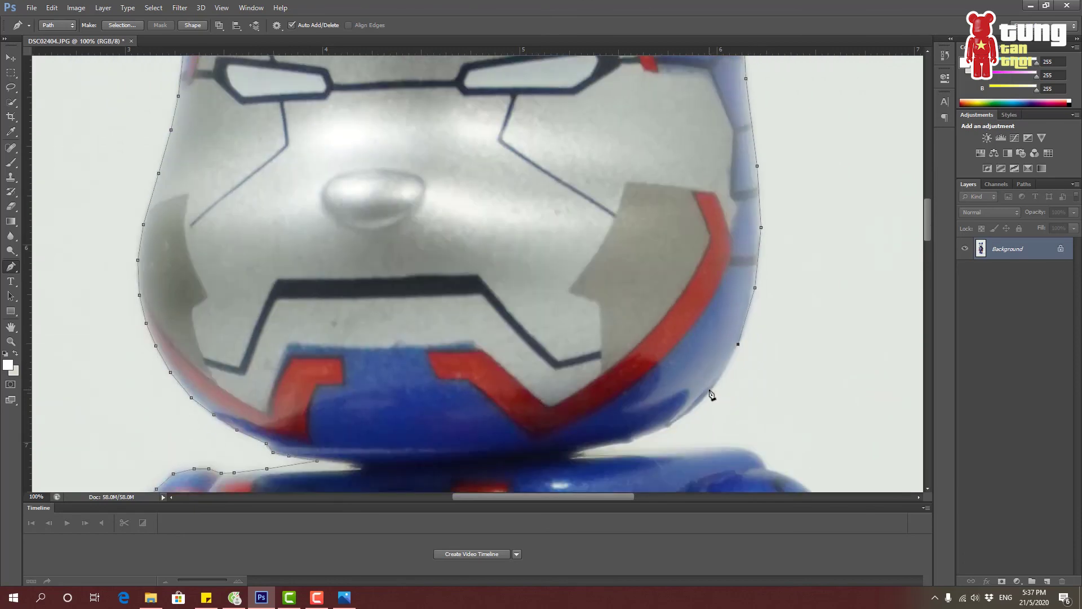
Trace the head's underside into the neck gap and run the path back out along the top of the torso.
{"action": "left_click", "coordinate": [709, 389]}
{"action": "left_click", "coordinate": [683, 414]}
{"action": "left_click", "coordinate": [618, 444]}
{"action": "left_click", "coordinate": [580, 451]}
{"action": "left_click", "coordinate": [733, 449]}
{"action": "left_click", "coordinate": [751, 450]}
Continue the path over the rounded shoulder of the arm on the photo's right side.
{"action": "scroll", "coordinate": [820, 402], "scroll_direction": "down", "scroll_amount": 3}
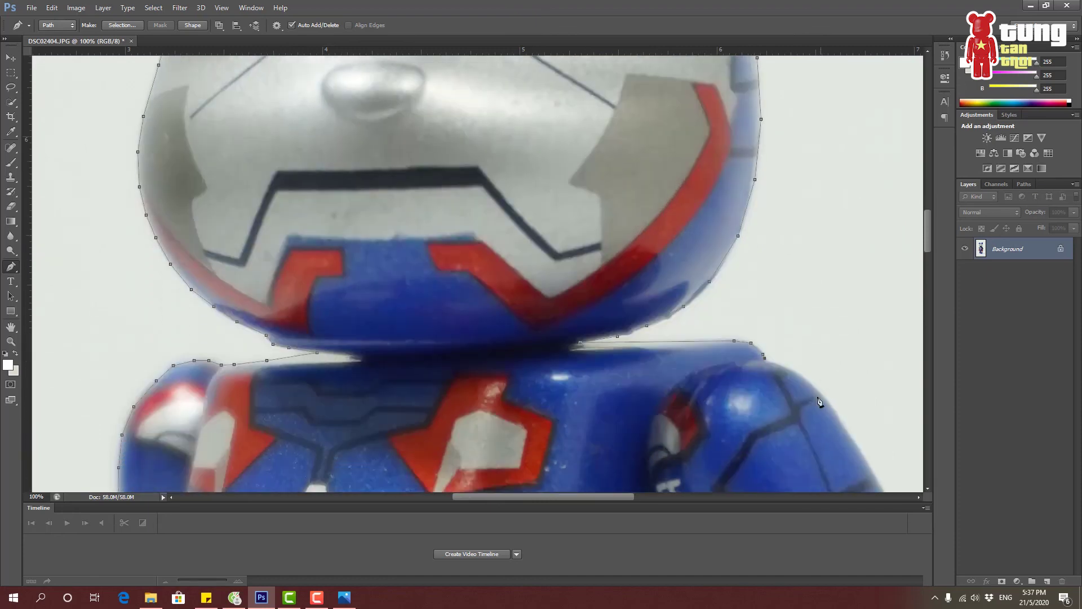
{"action": "left_click", "coordinate": [787, 367]}
{"action": "left_click", "coordinate": [815, 388]}
{"action": "left_click", "coordinate": [841, 426]}
{"action": "scroll", "coordinate": [856, 434], "scroll_direction": "down", "scroll_amount": 2}
{"action": "left_click", "coordinate": [871, 409]}
{"action": "scroll", "coordinate": [888, 416], "scroll_direction": "down", "scroll_amount": 3}
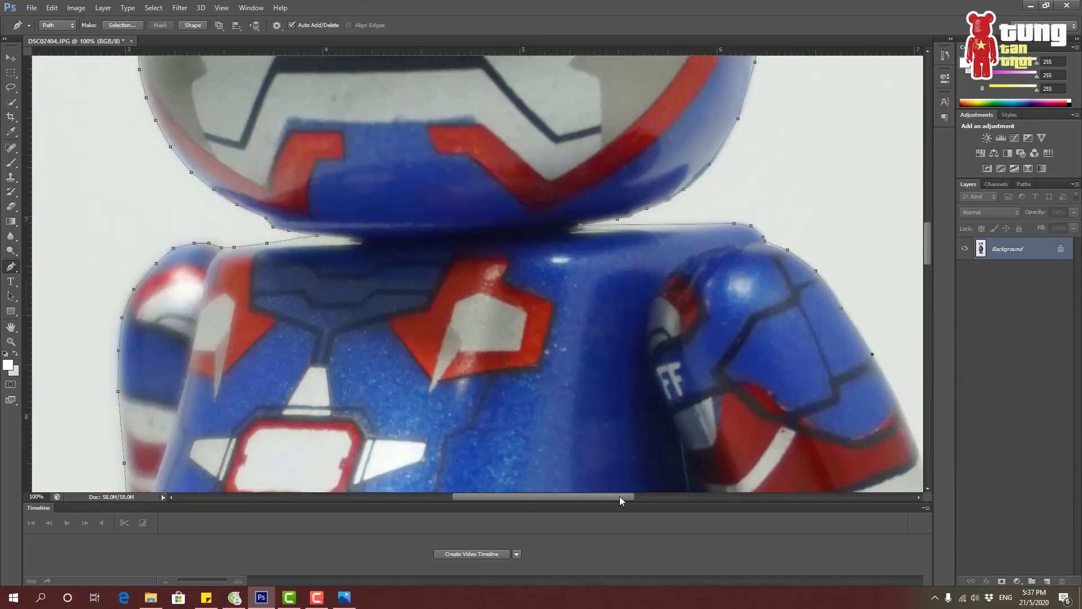
Trace the outer edge of the upper arm down past the white band to the elbow.
{"action": "scroll", "coordinate": [888, 416], "scroll_direction": "right", "scroll_amount": 4}
{"action": "left_click", "coordinate": [684, 351]}
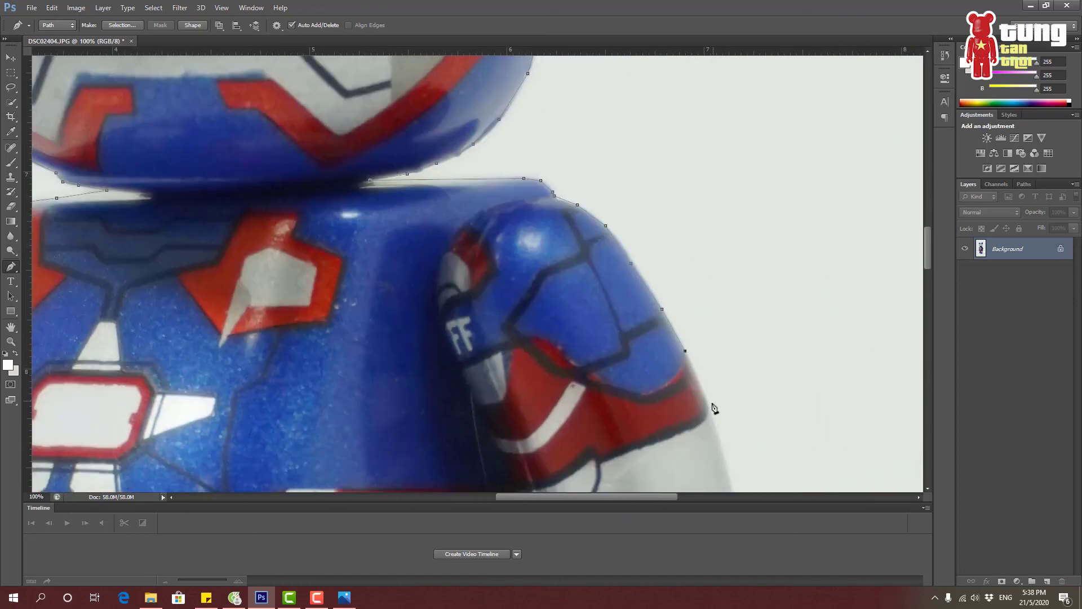
{"action": "left_click", "coordinate": [707, 405]}
{"action": "scroll", "coordinate": [721, 400], "scroll_direction": "down", "scroll_amount": 2}
{"action": "left_click", "coordinate": [723, 400]}
{"action": "scroll", "coordinate": [733, 403], "scroll_direction": "down", "scroll_amount": 2}
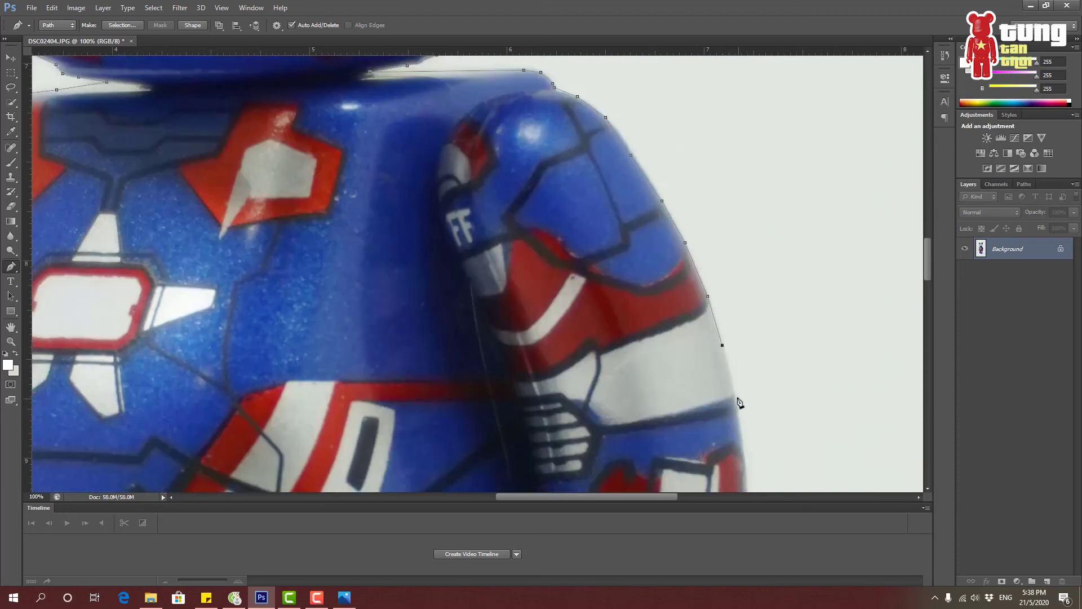
{"action": "left_click", "coordinate": [735, 397]}
{"action": "scroll", "coordinate": [736, 400], "scroll_direction": "down", "scroll_amount": 2}
{"action": "left_click", "coordinate": [744, 395]}
{"action": "scroll", "coordinate": [747, 404], "scroll_direction": "down", "scroll_amount": 2}
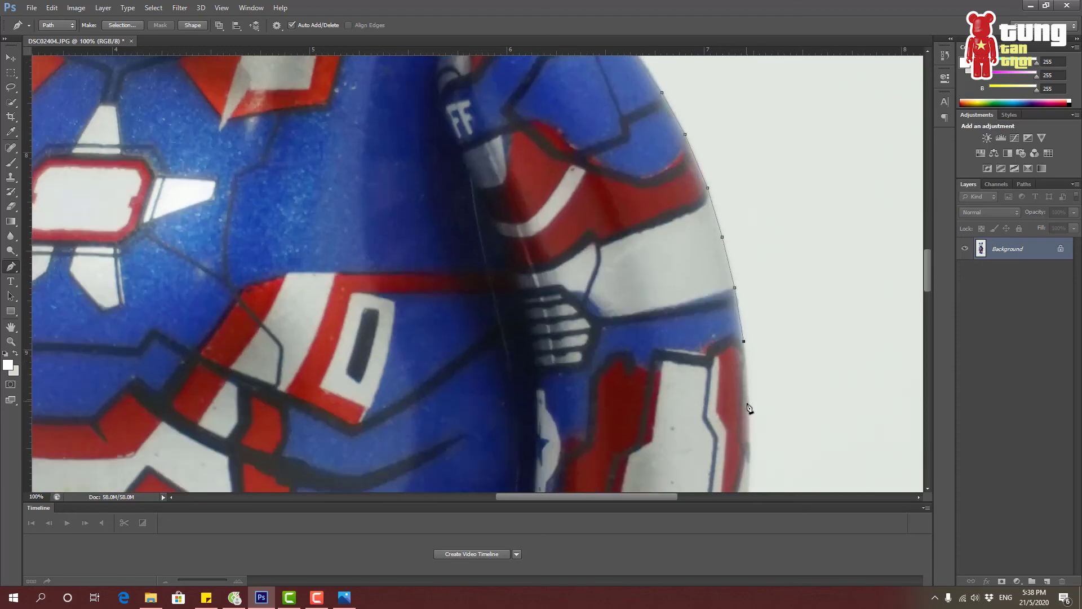
Extend the path down the outer edge of the forearm and around its lower corner to the wrist.
{"action": "scroll", "coordinate": [749, 407], "scroll_direction": "down", "scroll_amount": 2}
{"action": "left_click", "coordinate": [750, 406]}
{"action": "scroll", "coordinate": [750, 409], "scroll_direction": "down", "scroll_amount": 2}
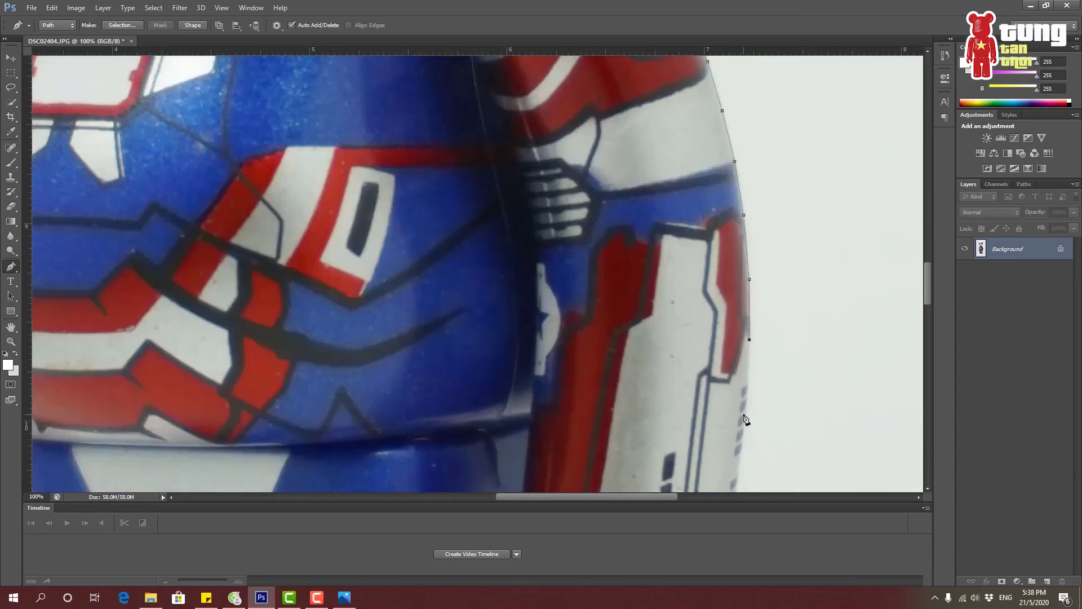
{"action": "scroll", "coordinate": [744, 419], "scroll_direction": "down", "scroll_amount": 2}
{"action": "left_click", "coordinate": [737, 430]}
{"action": "scroll", "coordinate": [735, 430], "scroll_direction": "down", "scroll_amount": 2}
{"action": "left_click", "coordinate": [725, 429]}
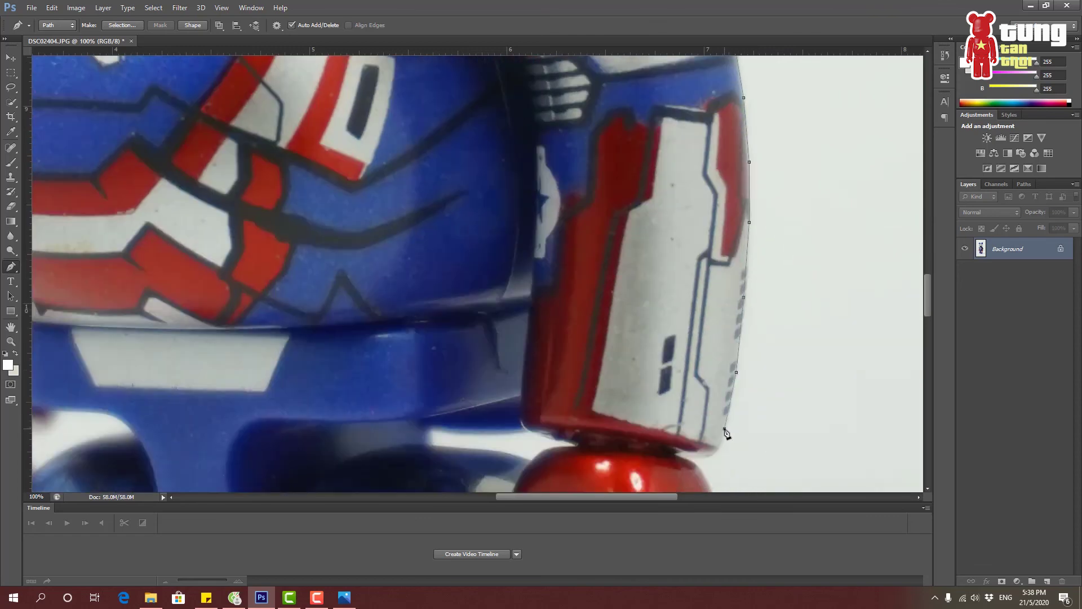
{"action": "left_click", "coordinate": [719, 443]}
{"action": "left_click", "coordinate": [709, 455]}
{"action": "left_click", "coordinate": [697, 459]}
{"action": "left_click", "coordinate": [687, 459]}
Trace the path around the outer edge of the red hand, from the wrist to the underside of the fingers.
{"action": "scroll", "coordinate": [691, 457], "scroll_direction": "down", "scroll_amount": 4}
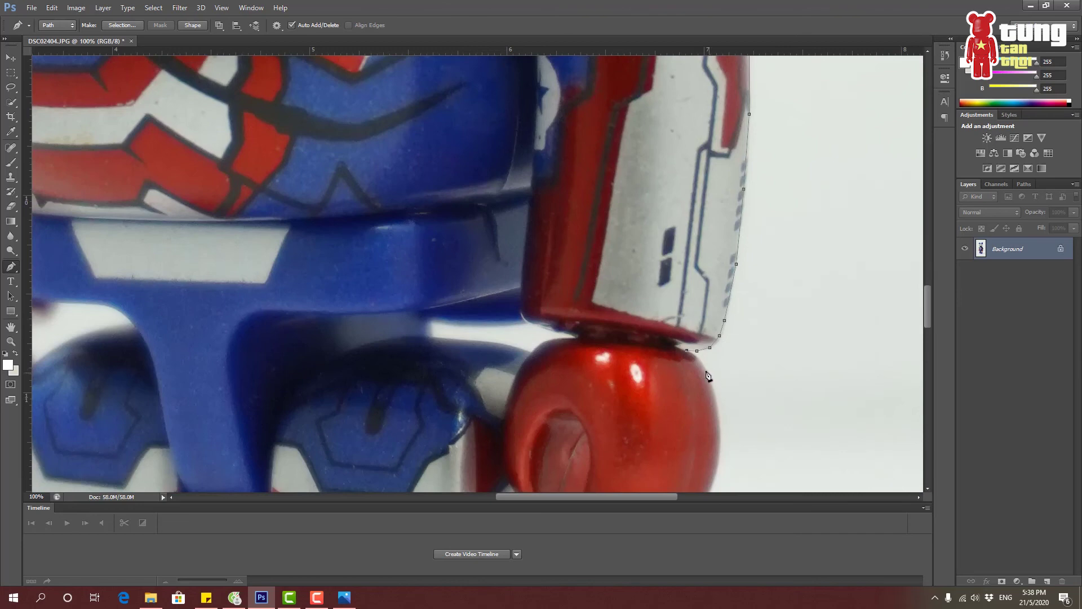
{"action": "left_click", "coordinate": [704, 370]}
{"action": "left_click", "coordinate": [719, 444]}
{"action": "scroll", "coordinate": [719, 444], "scroll_direction": "down", "scroll_amount": 3}
{"action": "left_click", "coordinate": [712, 414]}
{"action": "left_click", "coordinate": [697, 443]}
{"action": "scroll", "coordinate": [698, 442], "scroll_direction": "down", "scroll_amount": 3}
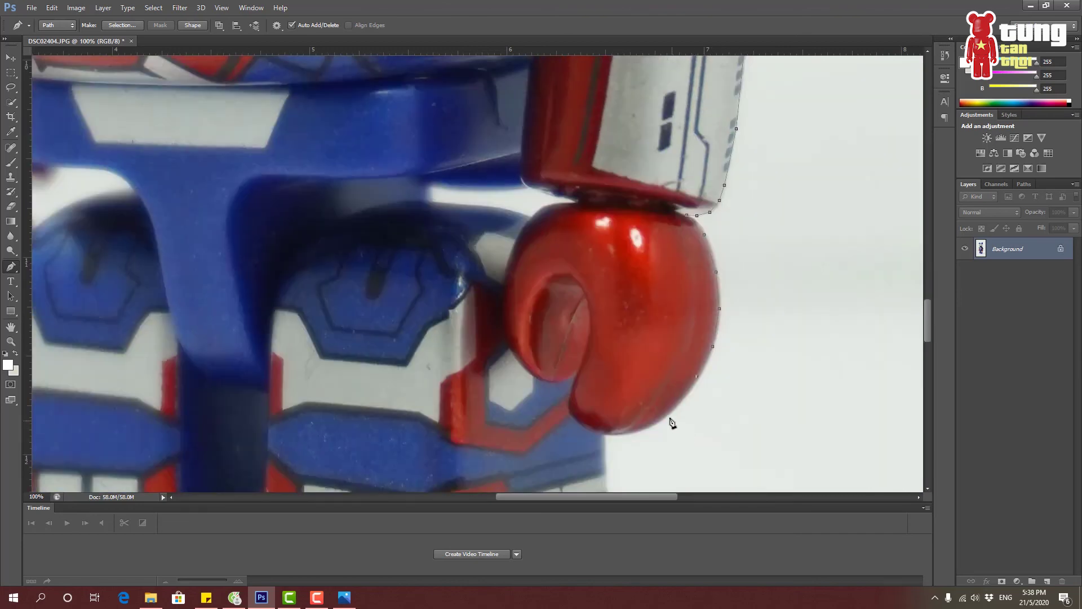
{"action": "left_click", "coordinate": [668, 412]}
{"action": "left_click", "coordinate": [650, 424]}
{"action": "left_click", "coordinate": [634, 431]}
{"action": "left_click", "coordinate": [608, 433]}
Run the path down the leg's outer edge, around the heel and along the bottom of the foot.
{"action": "scroll", "coordinate": [647, 398], "scroll_direction": "down", "scroll_amount": 15}
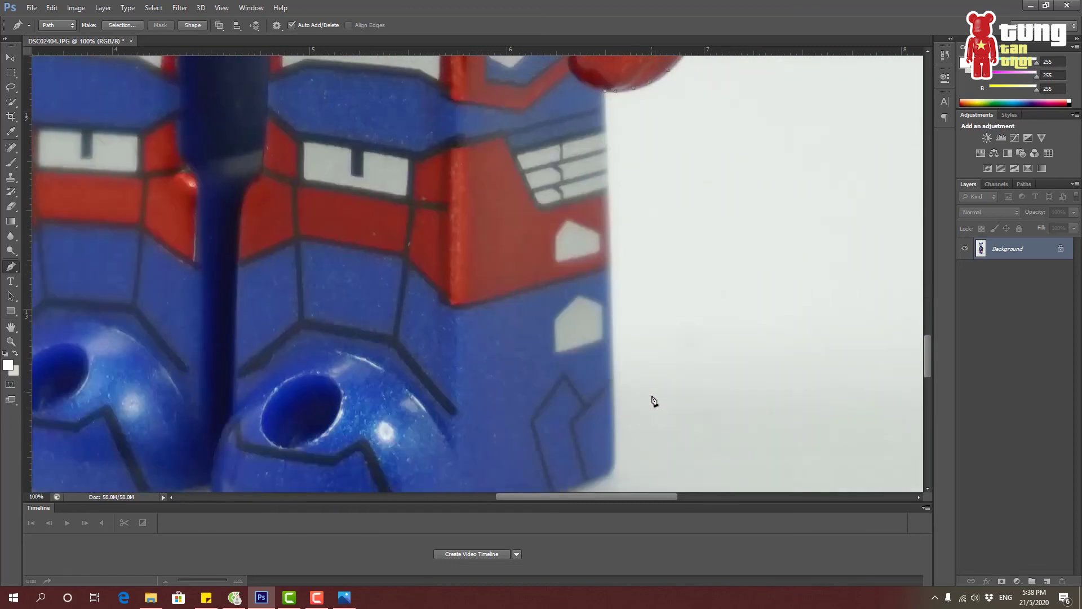
{"action": "scroll", "coordinate": [652, 399], "scroll_direction": "down", "scroll_amount": 2}
{"action": "left_click", "coordinate": [614, 405]}
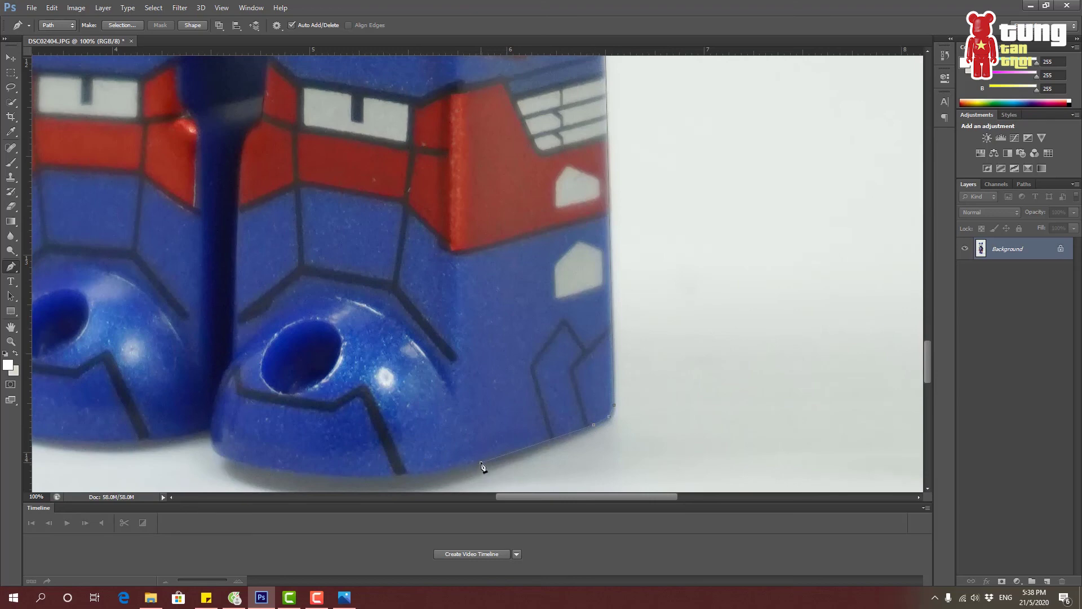
{"action": "left_click", "coordinate": [456, 466]}
{"action": "left_click", "coordinate": [428, 471]}
{"action": "left_click", "coordinate": [311, 476]}
Continue the path along the bottom of the other foot and around its outer toe edge.
{"action": "left_click_drag", "start_coordinate": [520, 496], "coordinate": [446, 496]}
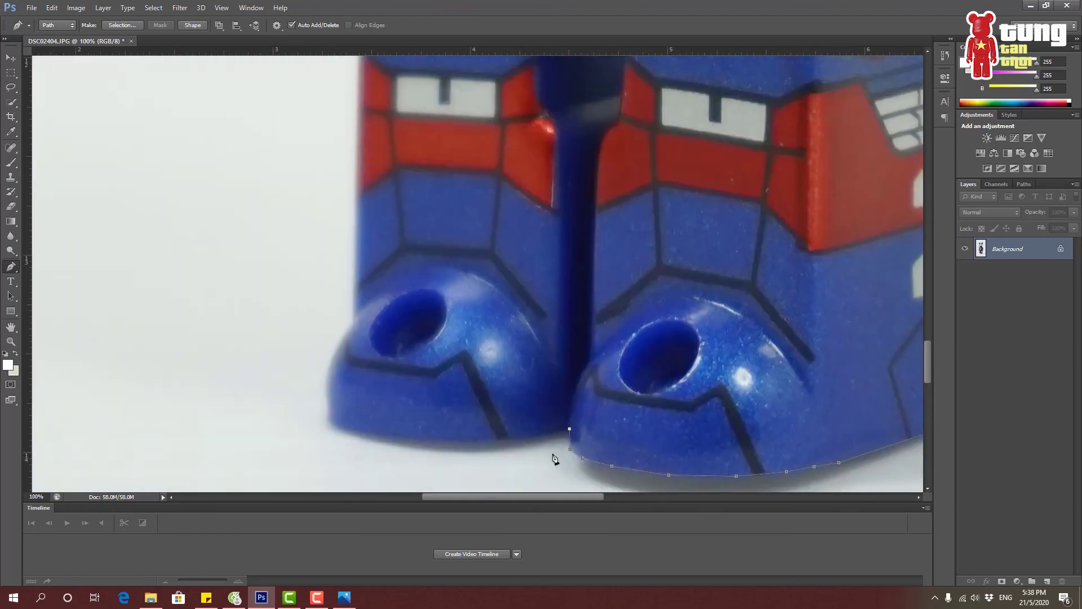
{"action": "left_click", "coordinate": [465, 439]}
{"action": "left_click", "coordinate": [395, 436]}
{"action": "left_click", "coordinate": [331, 421]}
{"action": "left_click", "coordinate": [328, 392]}
Trace the path up the leg's outer side and around the second red hand to the wrist and forearm edge.
{"action": "scroll", "coordinate": [377, 320], "scroll_direction": "up", "scroll_amount": 3}
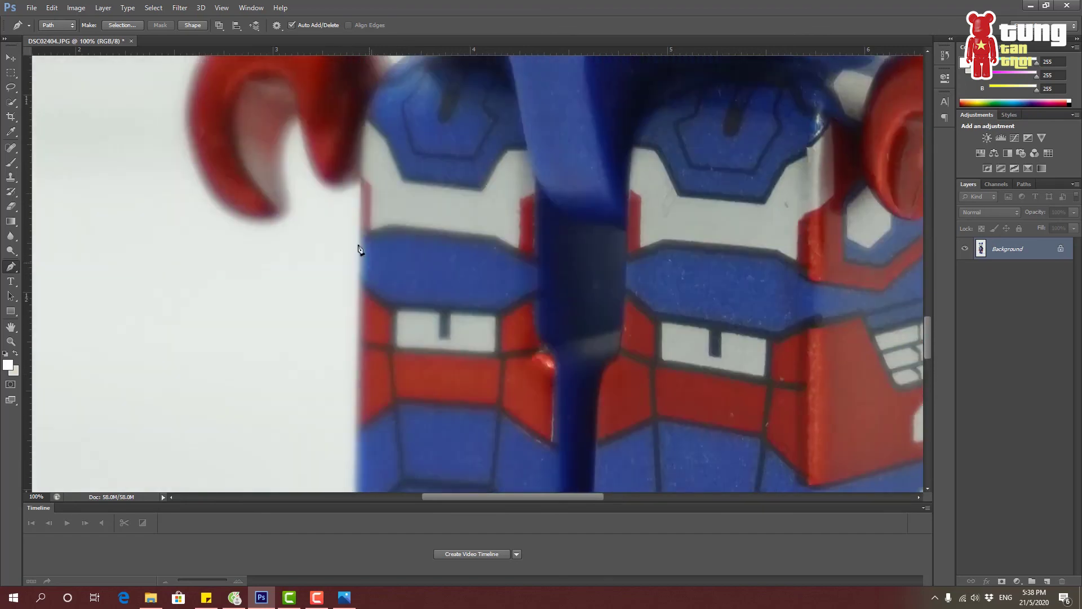
{"action": "left_click", "coordinate": [341, 183]}
{"action": "left_click", "coordinate": [291, 120]}
{"action": "scroll", "coordinate": [225, 208], "scroll_direction": "up", "scroll_amount": 3}
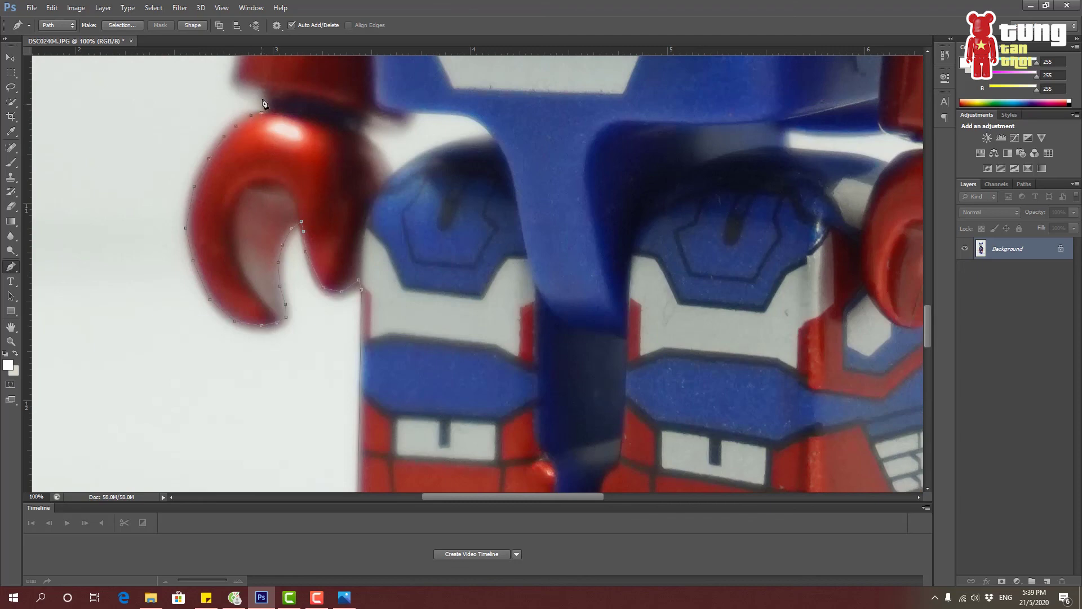
{"action": "scroll", "coordinate": [265, 107], "scroll_direction": "up", "scroll_amount": 2}
{"action": "left_click", "coordinate": [244, 164]}
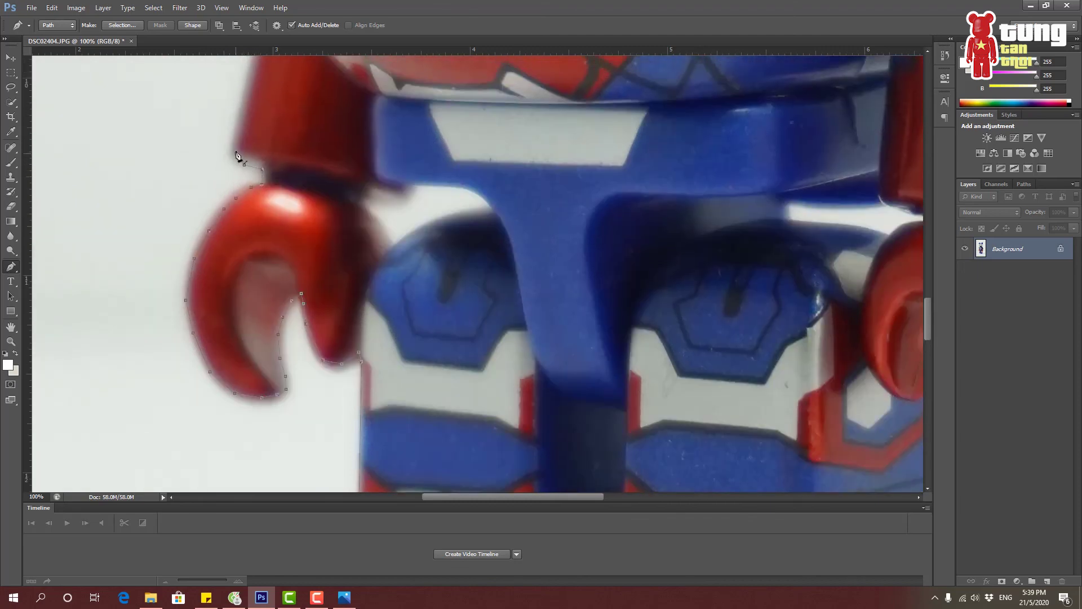
Trace the arm's outer edge back to the path's starting point beside the belly, close the path and convert it to a selection.
{"action": "scroll", "coordinate": [259, 168], "scroll_direction": "up", "scroll_amount": 7}
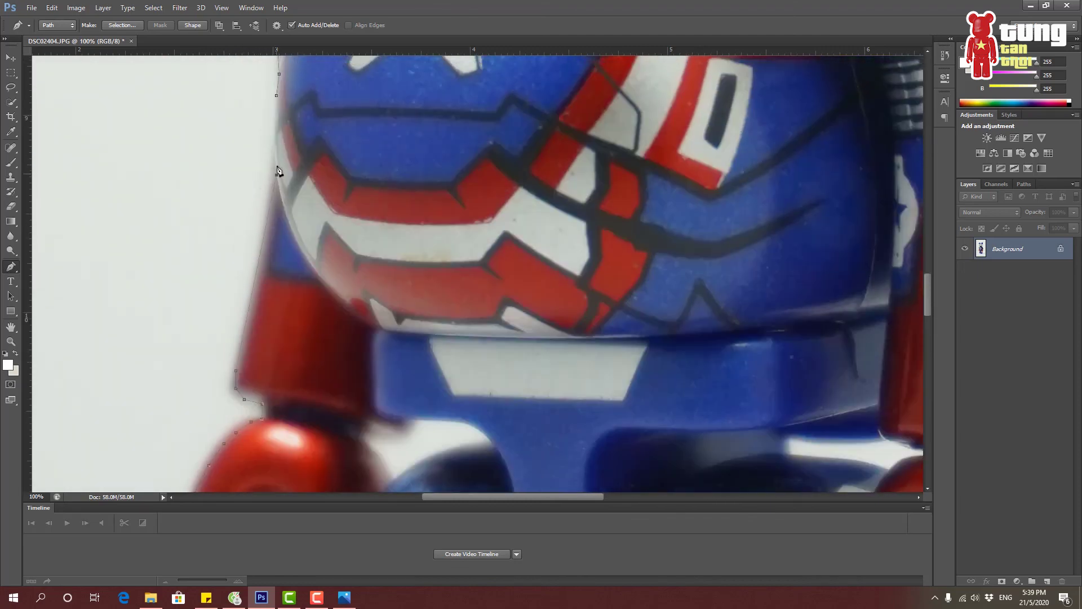
{"action": "left_click", "coordinate": [275, 146]}
{"action": "left_click", "coordinate": [276, 117]}
{"action": "scroll", "coordinate": [315, 151], "scroll_direction": "up", "scroll_amount": 1}
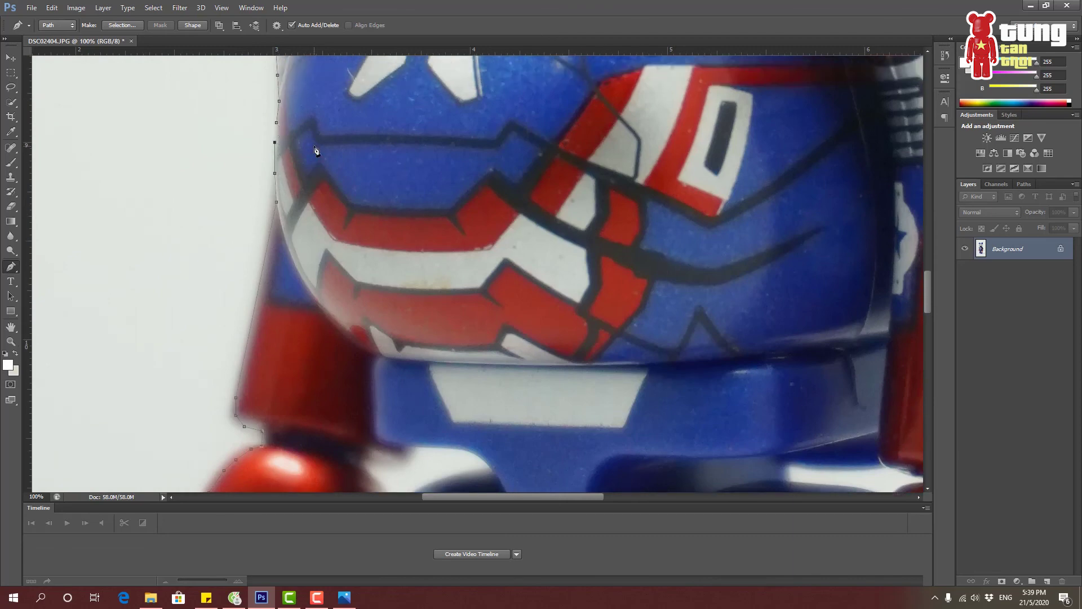
{"action": "left_click", "coordinate": [277, 123]}
{"action": "key", "text": "ctrl+Return"}
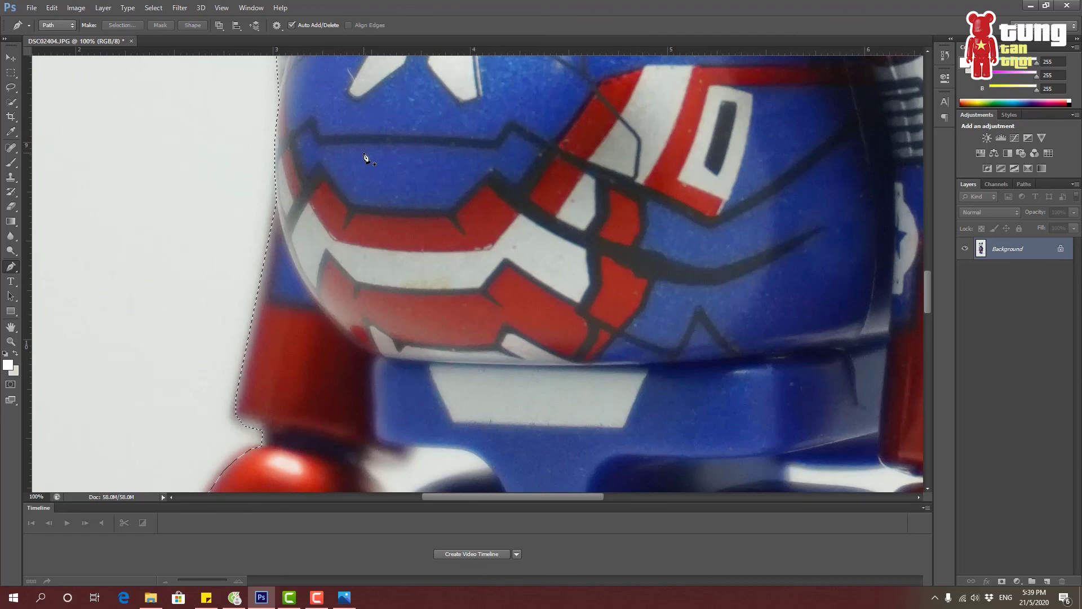
{"action": "scroll", "coordinate": [461, 275], "scroll_direction": "up", "scroll_amount": 2}
{"action": "scroll", "coordinate": [461, 275], "scroll_direction": "up", "scroll_amount": 2}
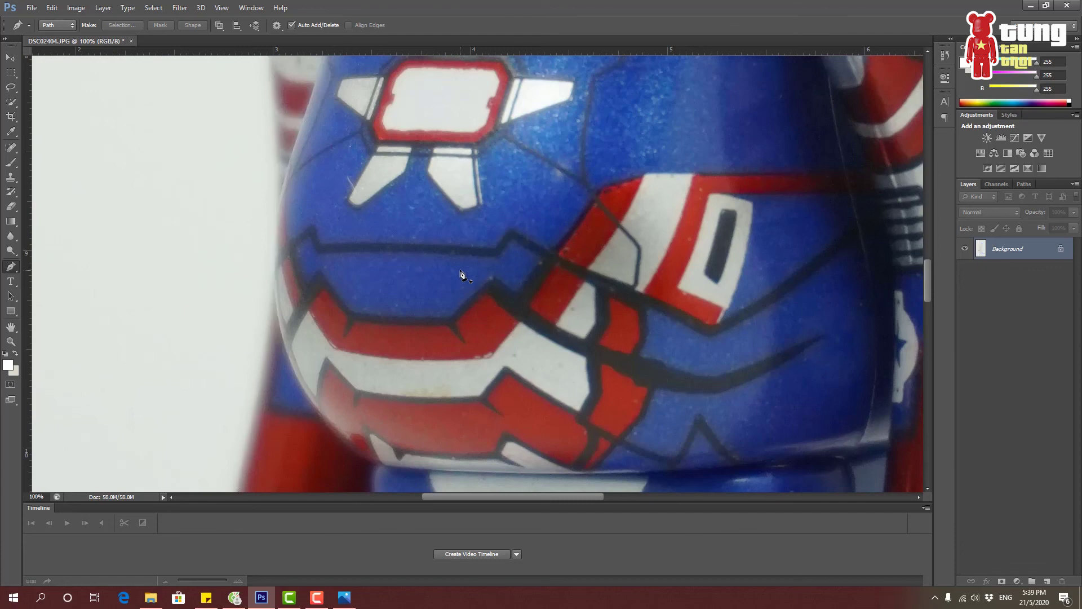
Cut the selected blue figure from the photo onto its own layer and position it over the silhouette it left.
{"action": "key", "text": "ctrl+BackSpace"}
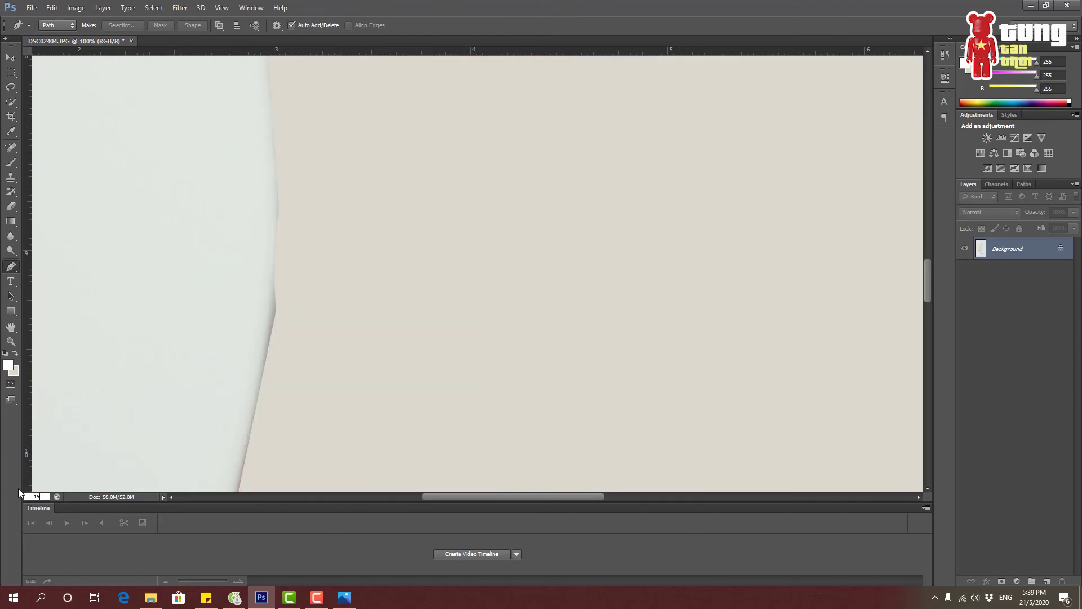
{"action": "type", "text": "15"}
{"action": "key", "text": "Return"}
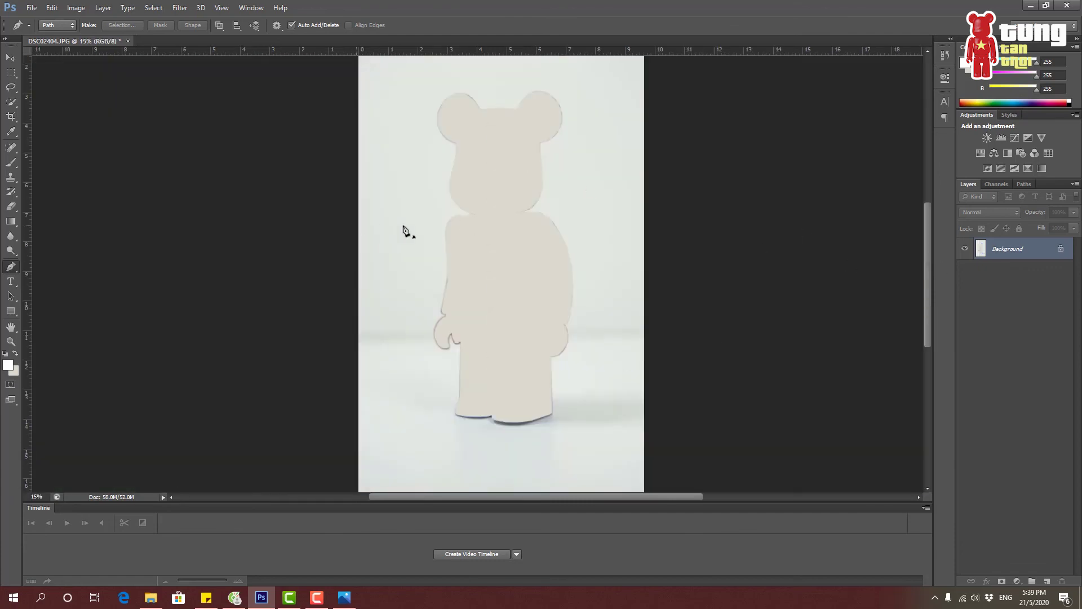
{"action": "key", "text": "ctrl+v"}
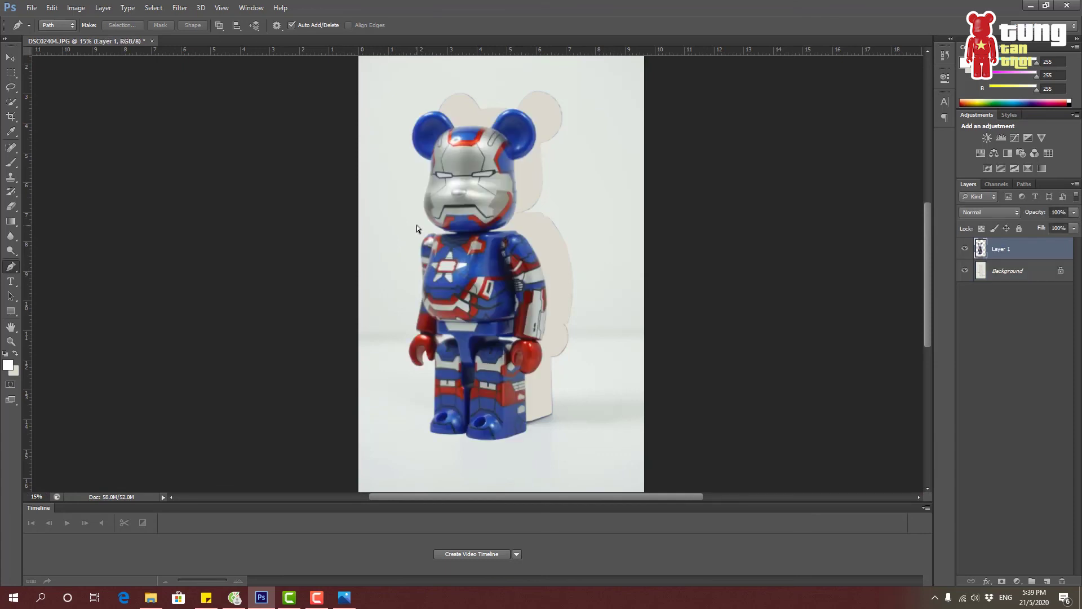
{"action": "left_click", "coordinate": [10, 58]}
{"action": "left_click_drag", "start_coordinate": [457, 290], "coordinate": [483, 284]}
Create a 1635 x 3917 pixel, 350 ppi RGB document with transparent background and paste the cut-out figure into it.
{"action": "left_click", "coordinate": [32, 7]}
{"action": "left_click", "coordinate": [40, 17]}
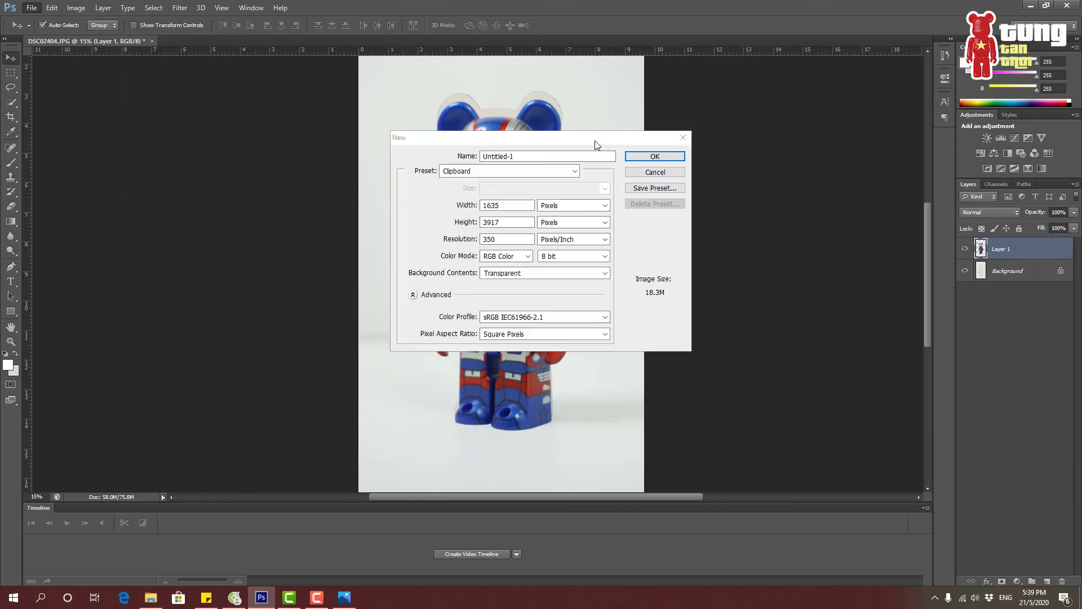
{"action": "left_click", "coordinate": [640, 160]}
{"action": "key", "text": "ctrl+v"}
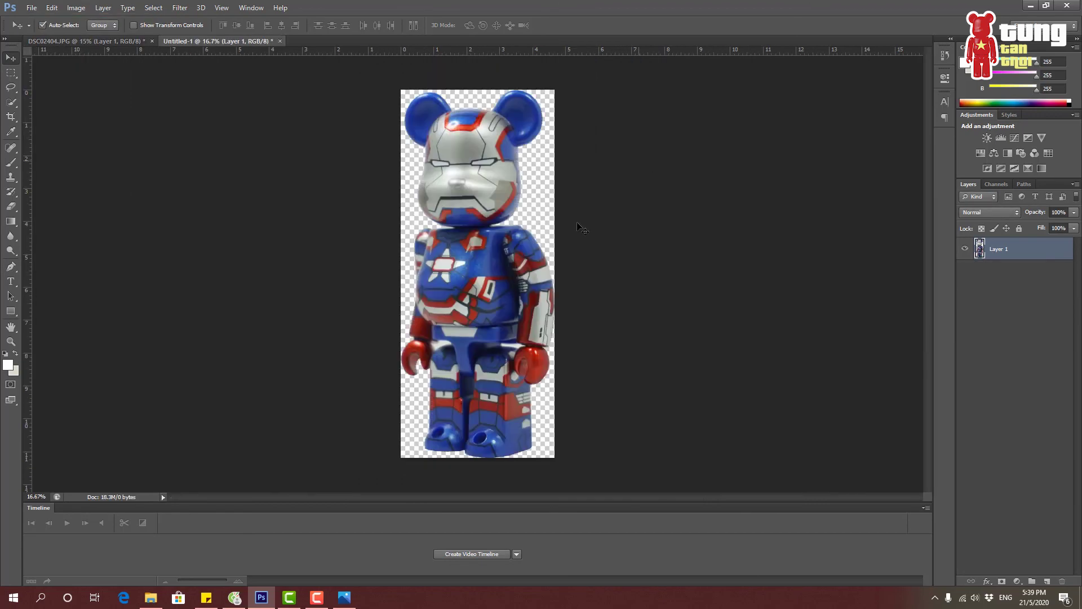
Scale the pasted figure down proportionally and center it on the transparent canvas.
{"action": "key", "text": "ctrl+t"}
{"action": "left_click_drag", "start_coordinate": [555, 91], "coordinate": [507, 200]}
{"action": "key", "text": "Return"}
{"action": "left_click_drag", "start_coordinate": [457, 298], "coordinate": [478, 237]}
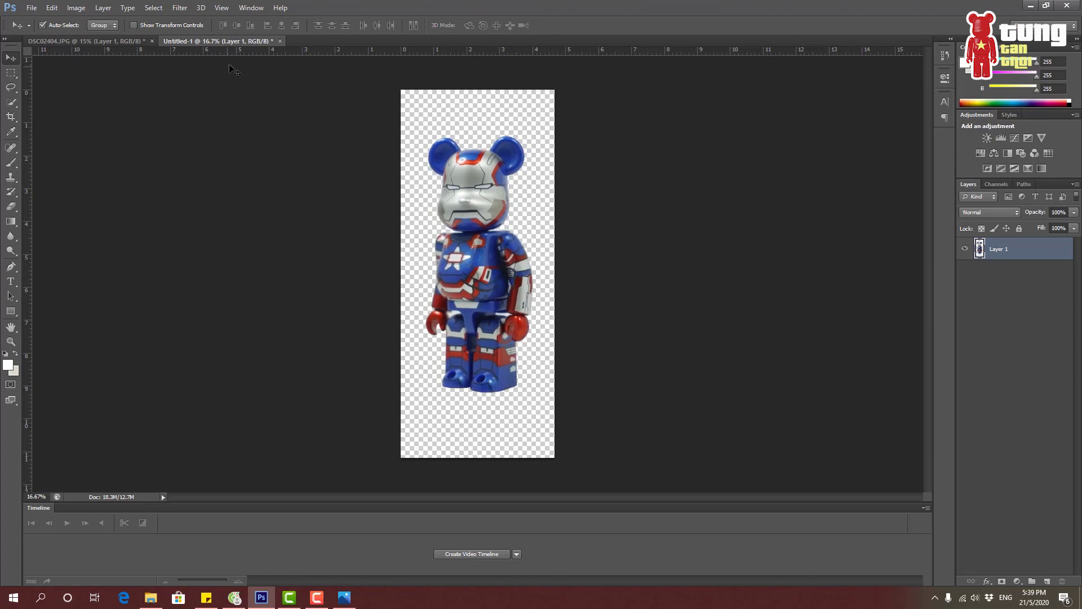
Open poster.psd and look through its layer stack.
{"action": "left_click", "coordinate": [32, 7]}
{"action": "left_click", "coordinate": [35, 31]}
{"action": "double_click", "coordinate": [797, 245]}
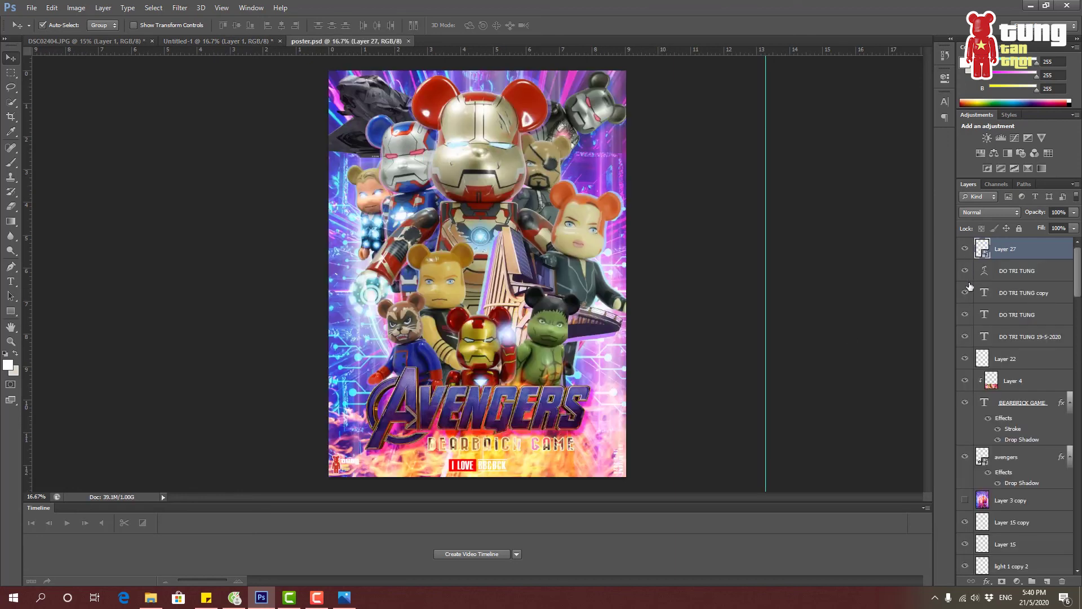
{"action": "scroll", "coordinate": [970, 287], "scroll_direction": "down", "scroll_amount": 15}
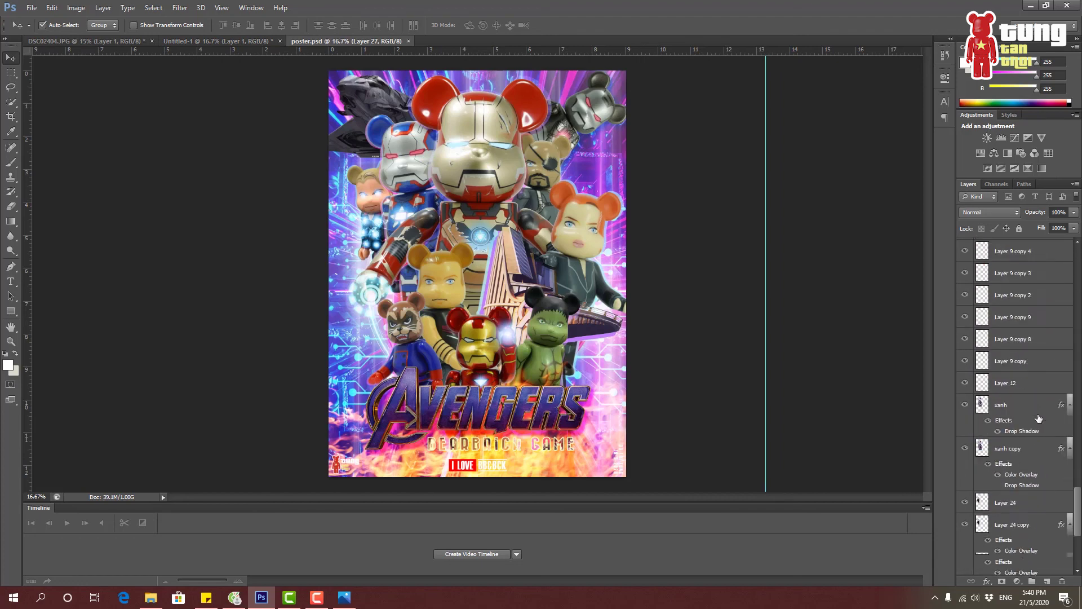
{"action": "scroll", "coordinate": [1038, 418], "scroll_direction": "up", "scroll_amount": 15}
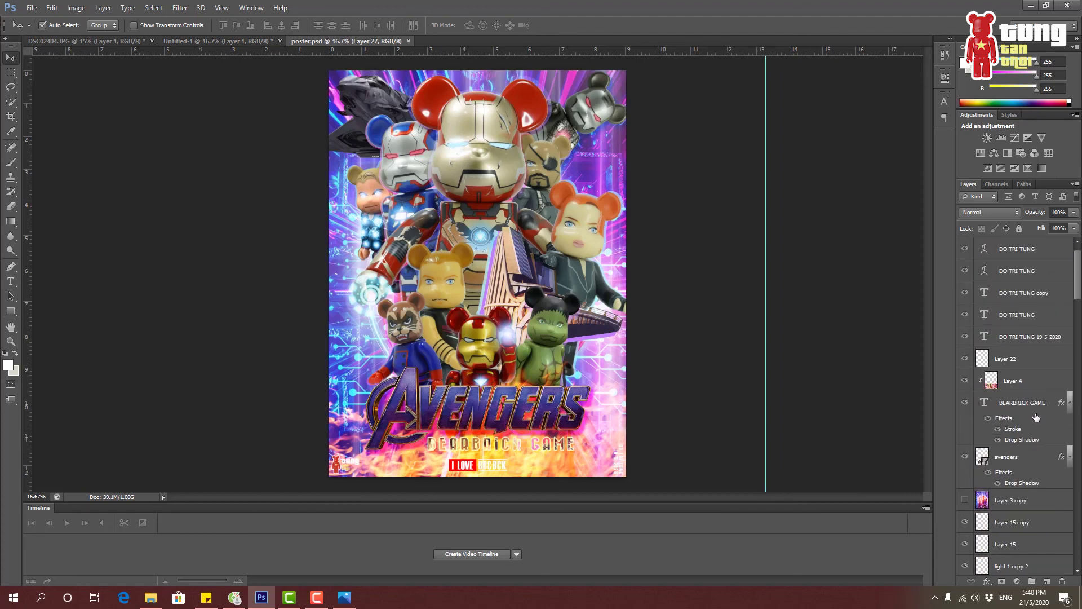
Hide the poster's uppermost layers, from Layer 27 through the title text and light layers to Layer 7 copy.
{"action": "scroll", "coordinate": [1036, 417], "scroll_direction": "up", "scroll_amount": 1}
{"action": "left_click_drag", "start_coordinate": [966, 249], "coordinate": [965, 385]}
{"action": "left_click_drag", "start_coordinate": [966, 447], "coordinate": [967, 556]}
{"action": "scroll", "coordinate": [968, 541], "scroll_direction": "down", "scroll_amount": 5}
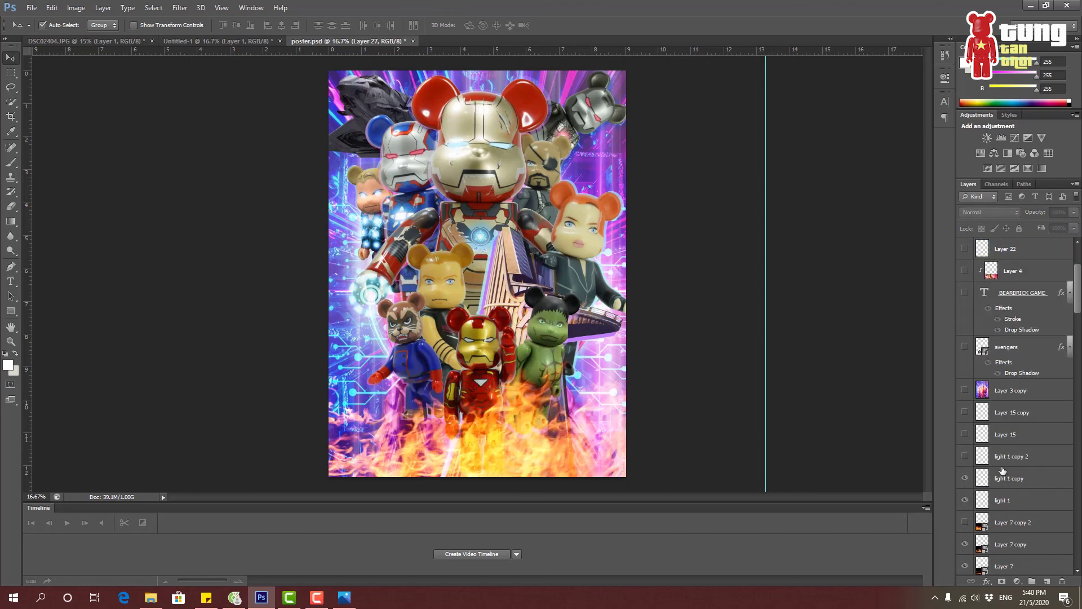
{"action": "scroll", "coordinate": [968, 490], "scroll_direction": "down", "scroll_amount": 5}
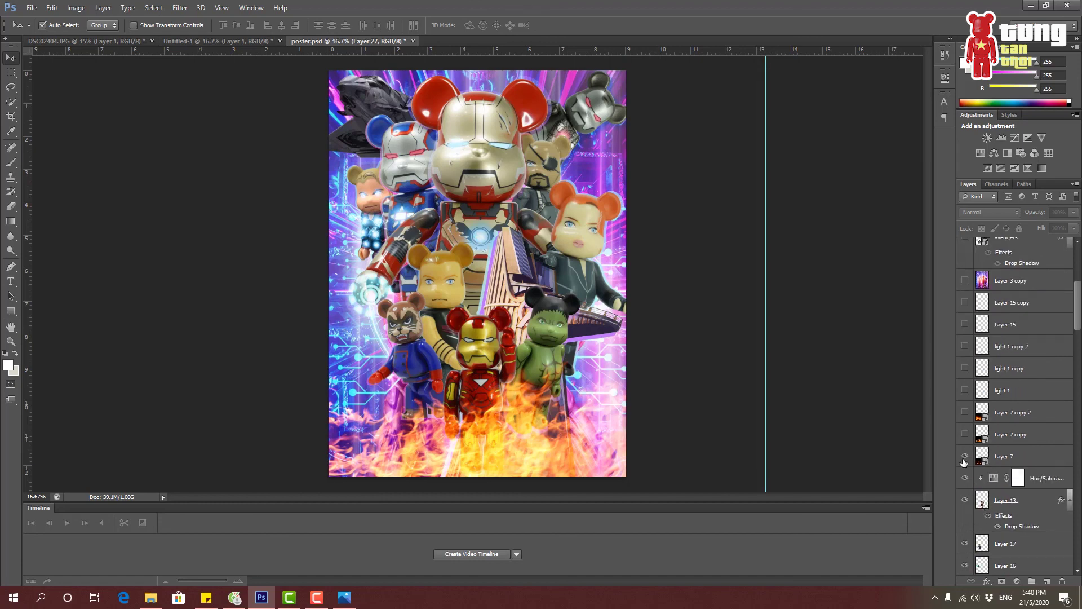
Hide the fire and front character layers, from Layer 7 down to Layer 21 copy.
{"action": "left_click_drag", "start_coordinate": [964, 462], "coordinate": [966, 550]}
{"action": "scroll", "coordinate": [966, 503], "scroll_direction": "down", "scroll_amount": 2}
{"action": "scroll", "coordinate": [965, 549], "scroll_direction": "down", "scroll_amount": 8}
{"action": "left_click_drag", "start_coordinate": [965, 414], "coordinate": [965, 550]}
{"action": "scroll", "coordinate": [965, 451], "scroll_direction": "down", "scroll_amount": 4}
{"action": "scroll", "coordinate": [966, 536], "scroll_direction": "down", "scroll_amount": 3}
{"action": "scroll", "coordinate": [966, 418], "scroll_direction": "down", "scroll_amount": 4}
{"action": "scroll", "coordinate": [967, 489], "scroll_direction": "down", "scroll_amount": 1}
{"action": "scroll", "coordinate": [968, 567], "scroll_direction": "down", "scroll_amount": 2}
{"action": "scroll", "coordinate": [1015, 483], "scroll_direction": "down", "scroll_amount": 3}
{"action": "left_click_drag", "start_coordinate": [968, 463], "coordinate": [968, 483]}
{"action": "scroll", "coordinate": [1001, 489], "scroll_direction": "down", "scroll_amount": 3}
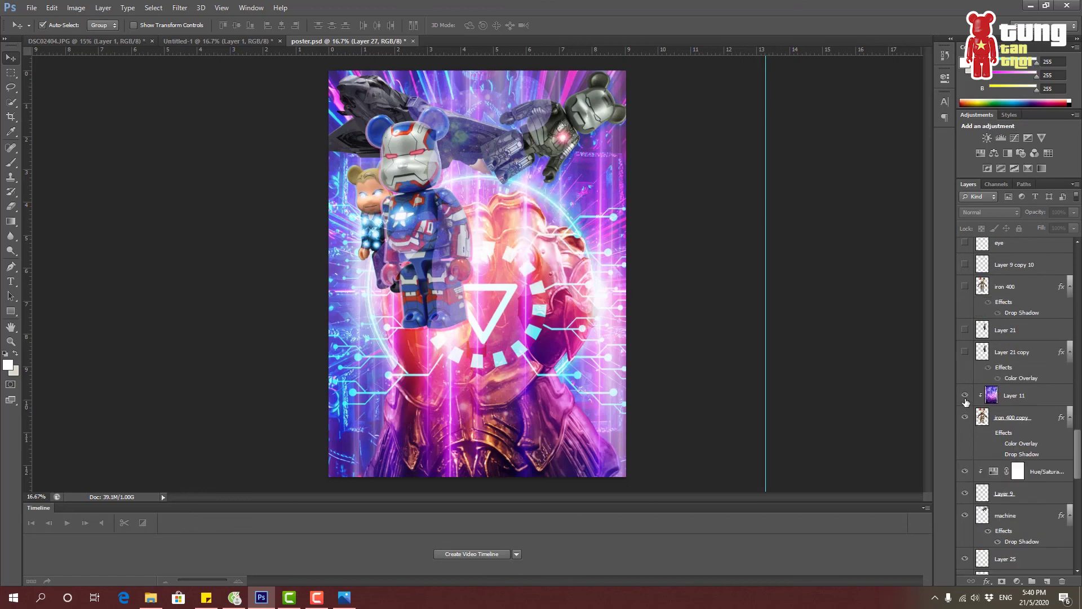
Hide the layers from Layer 11 through machine and the Layer 9 glow copies, ending with Layer 9 copy.
{"action": "left_click_drag", "start_coordinate": [966, 401], "coordinate": [965, 515]}
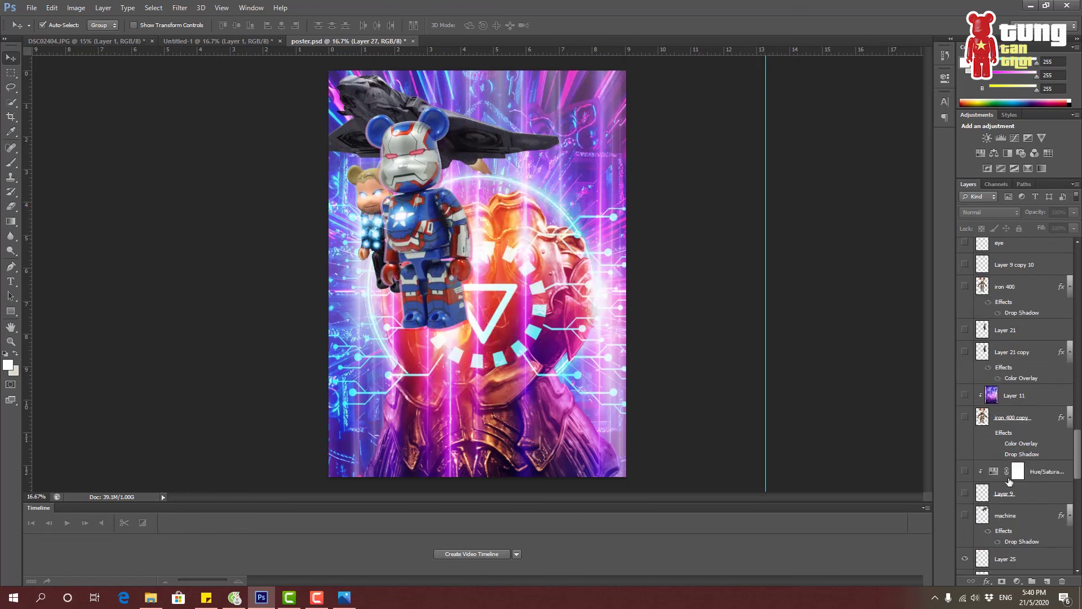
{"action": "scroll", "coordinate": [1009, 481], "scroll_direction": "down", "scroll_amount": 2}
{"action": "left_click_drag", "start_coordinate": [965, 472], "coordinate": [968, 559]}
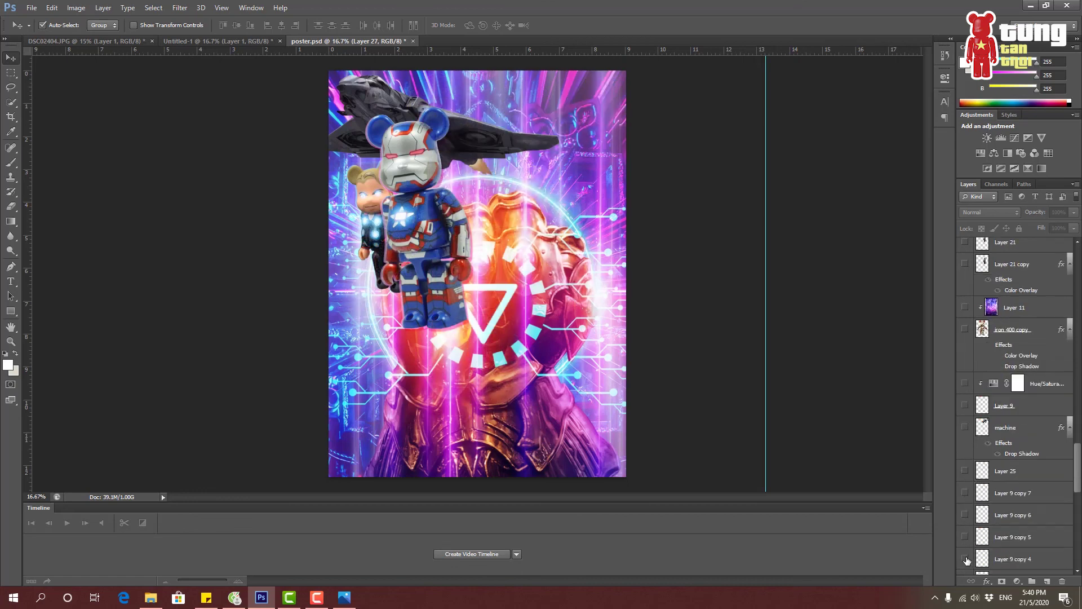
{"action": "scroll", "coordinate": [1015, 403], "scroll_direction": "down", "scroll_amount": 3}
{"action": "left_click_drag", "start_coordinate": [966, 475], "coordinate": [966, 538]}
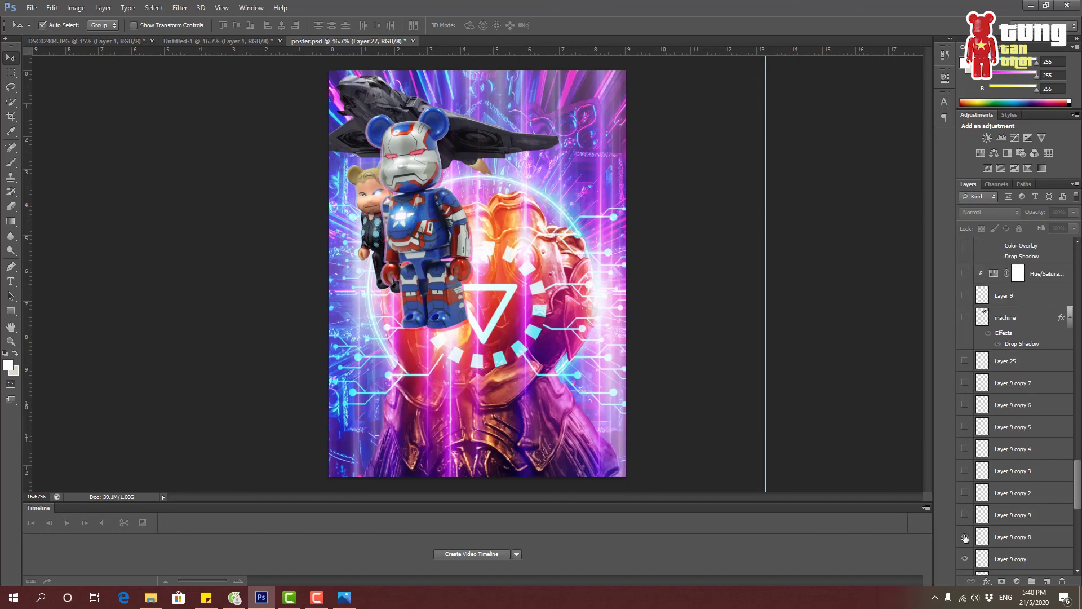
{"action": "left_click", "coordinate": [965, 559]}
{"action": "scroll", "coordinate": [966, 561], "scroll_direction": "down", "scroll_amount": 3}
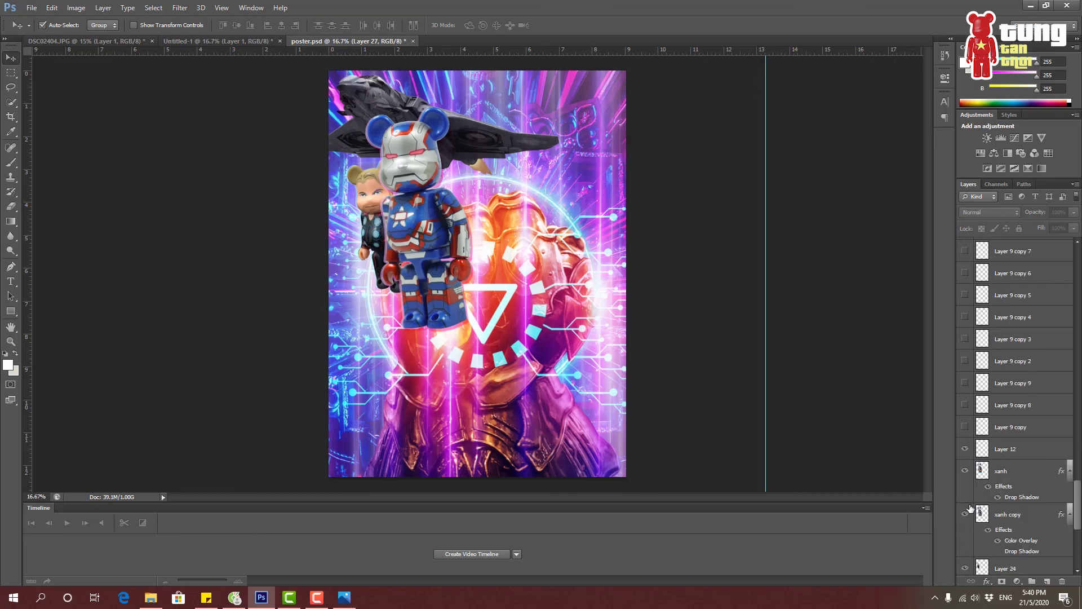
Hide the remaining figures and the aircraft, from Layer 12 through xanh and Layer 24 copy to Layer 8.
{"action": "left_click", "coordinate": [965, 470]}
{"action": "left_click", "coordinate": [965, 515]}
{"action": "left_click", "coordinate": [965, 569]}
{"action": "scroll", "coordinate": [984, 507], "scroll_direction": "down", "scroll_amount": 3}
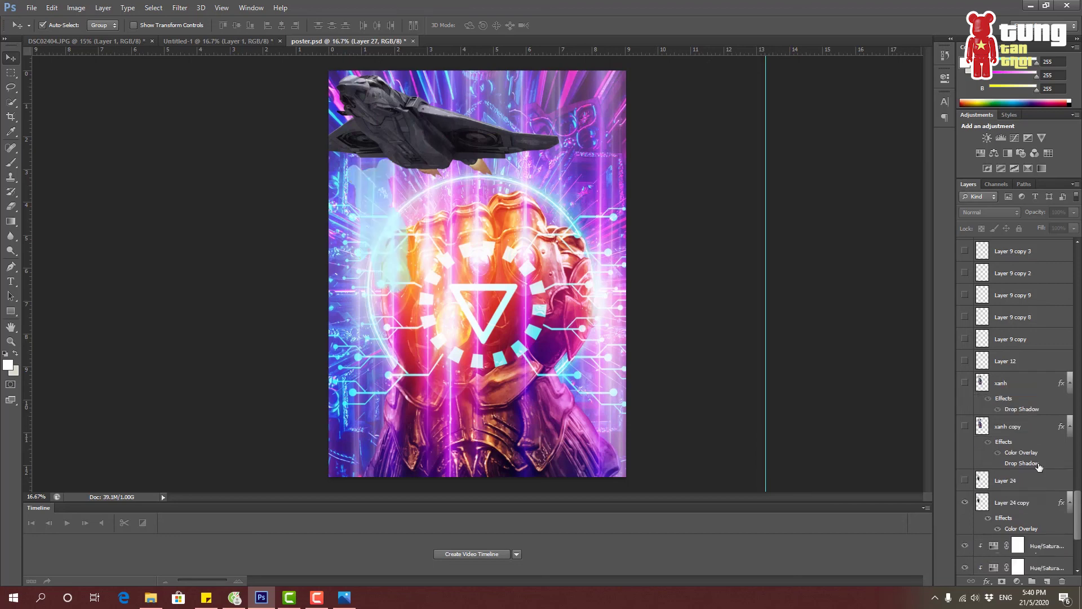
{"action": "left_click", "coordinate": [965, 479]}
{"action": "left_click", "coordinate": [965, 524]}
{"action": "left_click", "coordinate": [965, 546]}
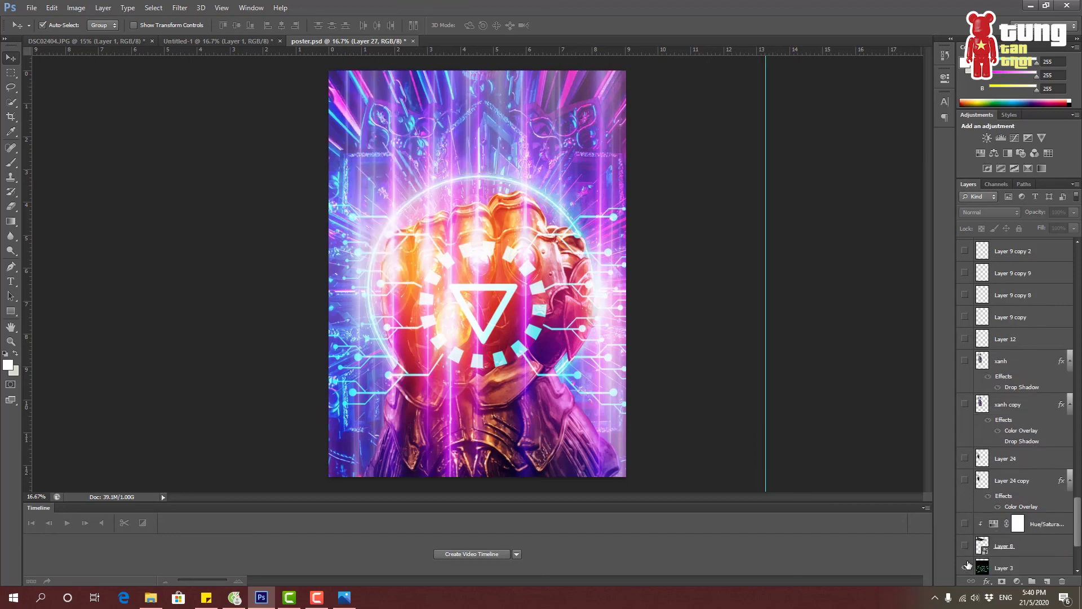
Hide the remaining layers from Layer 3 downward and show only the backgr gauntlet layer.
{"action": "left_click", "coordinate": [965, 568]}
{"action": "scroll", "coordinate": [984, 469], "scroll_direction": "down", "scroll_amount": 3}
{"action": "left_click", "coordinate": [965, 546]}
{"action": "scroll", "coordinate": [1003, 529], "scroll_direction": "down", "scroll_amount": 1}
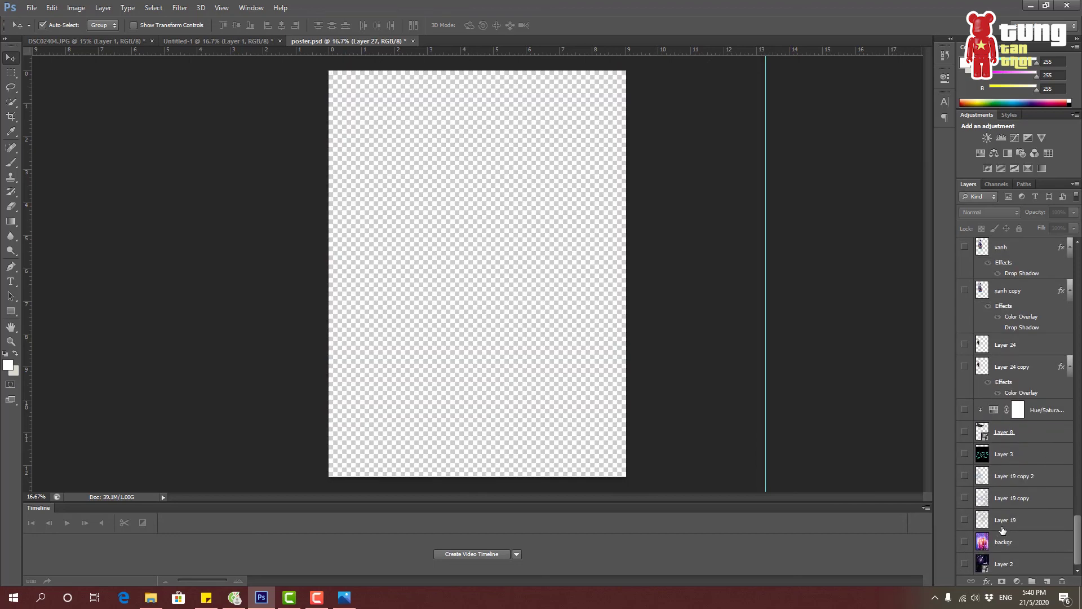
{"action": "left_click", "coordinate": [964, 542]}
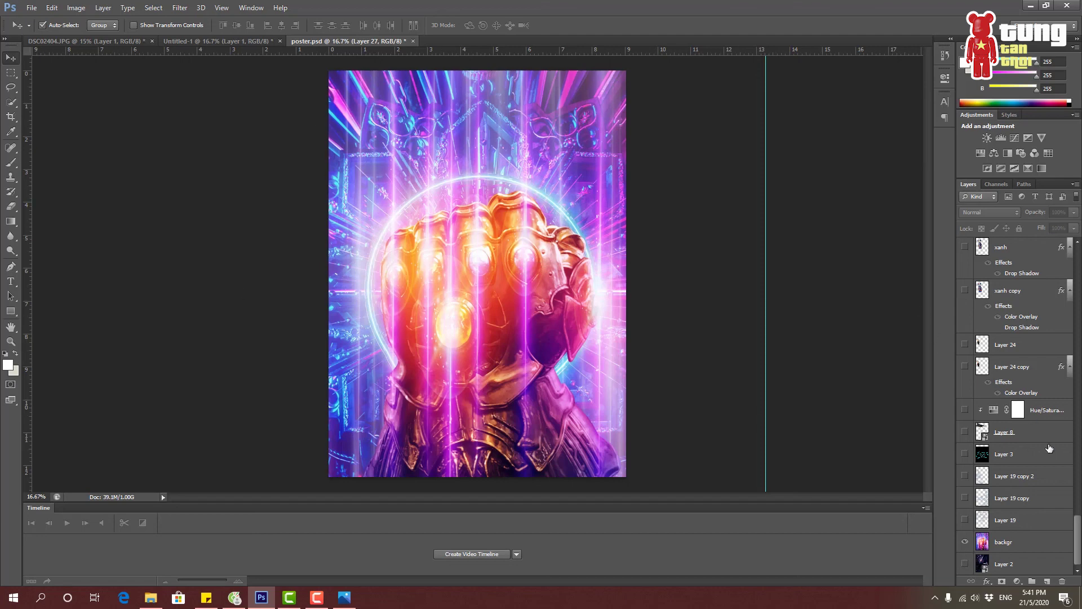
Show the lightning on Layer 19 above the background and shift it slightly downward.
{"action": "left_click", "coordinate": [965, 520]}
{"action": "left_click", "coordinate": [965, 519]}
{"action": "left_click", "coordinate": [965, 519]}
{"action": "left_click_drag", "start_coordinate": [480, 161], "coordinate": [489, 195]}
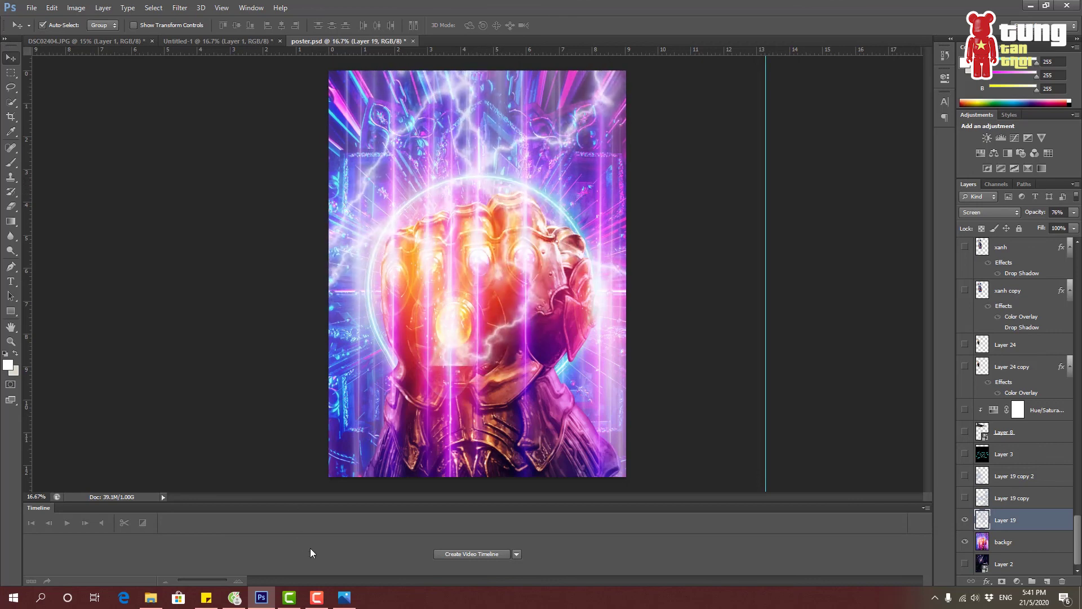
Switch to the Cốc Cốc browser and search Google Images for "storm effect" in a new tab.
{"action": "mouse_move", "coordinate": [237, 603]}
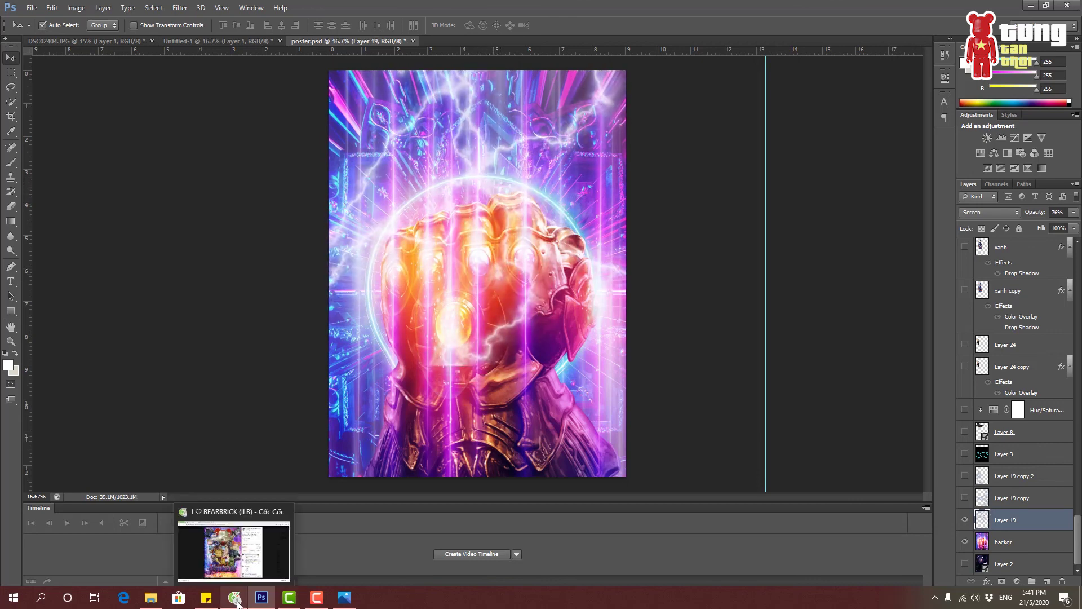
{"action": "left_click", "coordinate": [237, 601]}
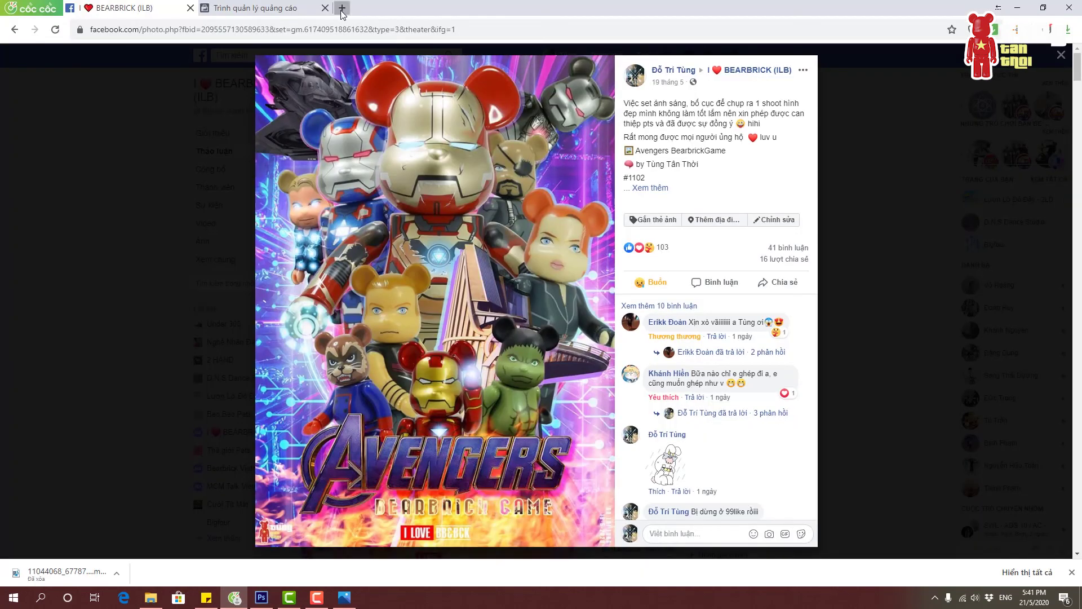
{"action": "left_click", "coordinate": [339, 7]}
{"action": "type", "text": "google"}
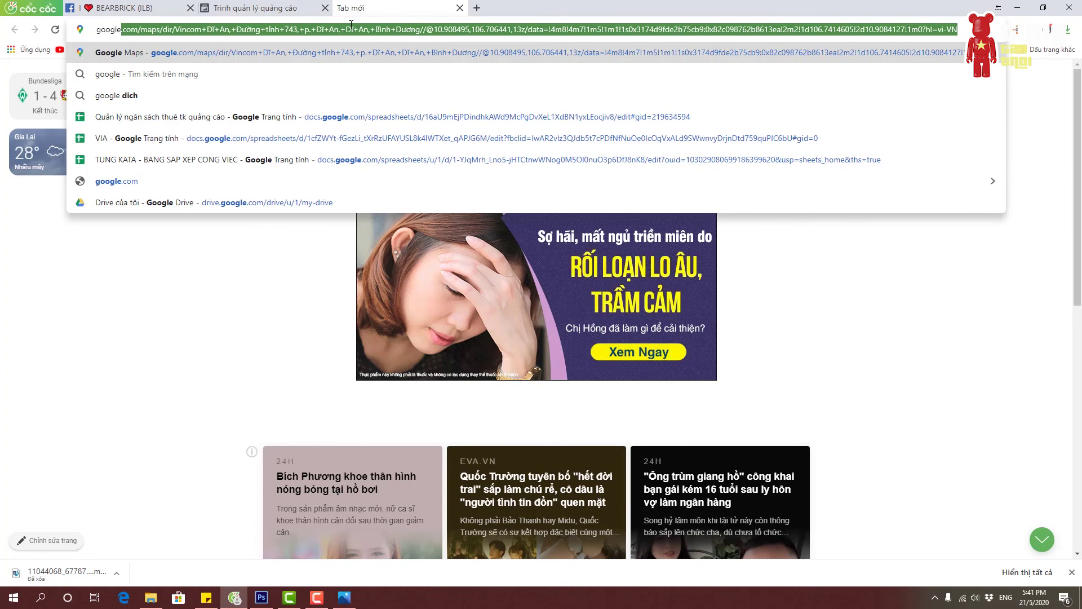
{"action": "type", "text": ".com"}
{"action": "key", "text": "Tab"}
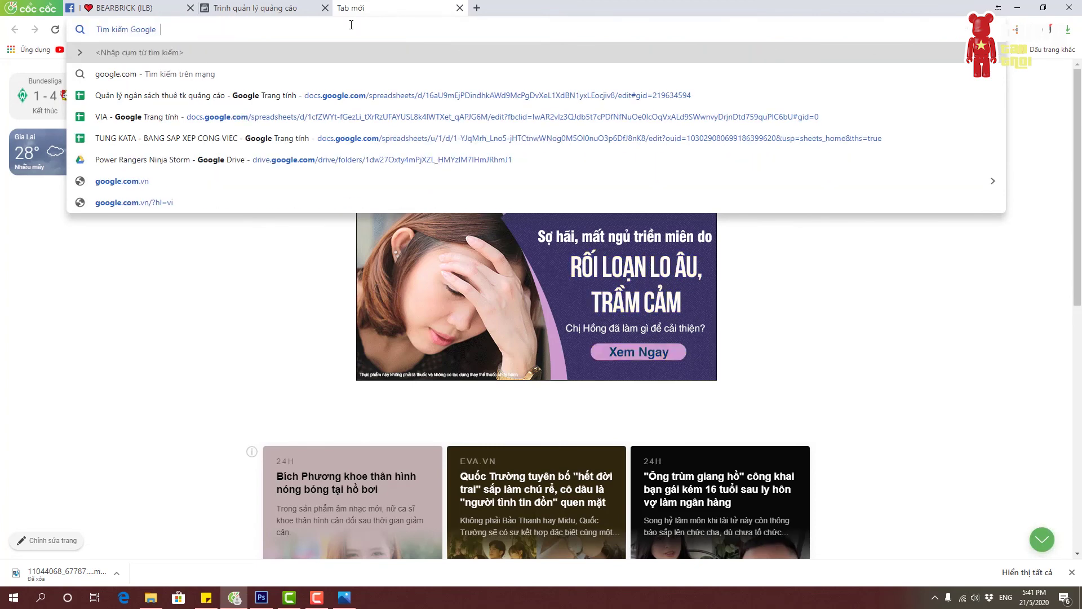
{"action": "type", "text": "s"}
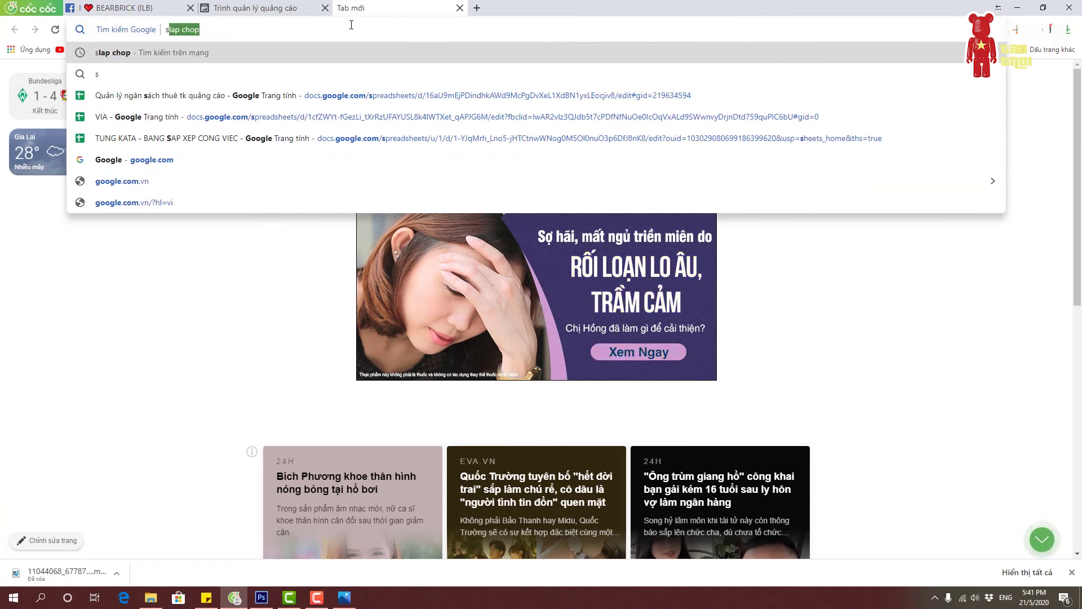
{"action": "type", "text": "torm "}
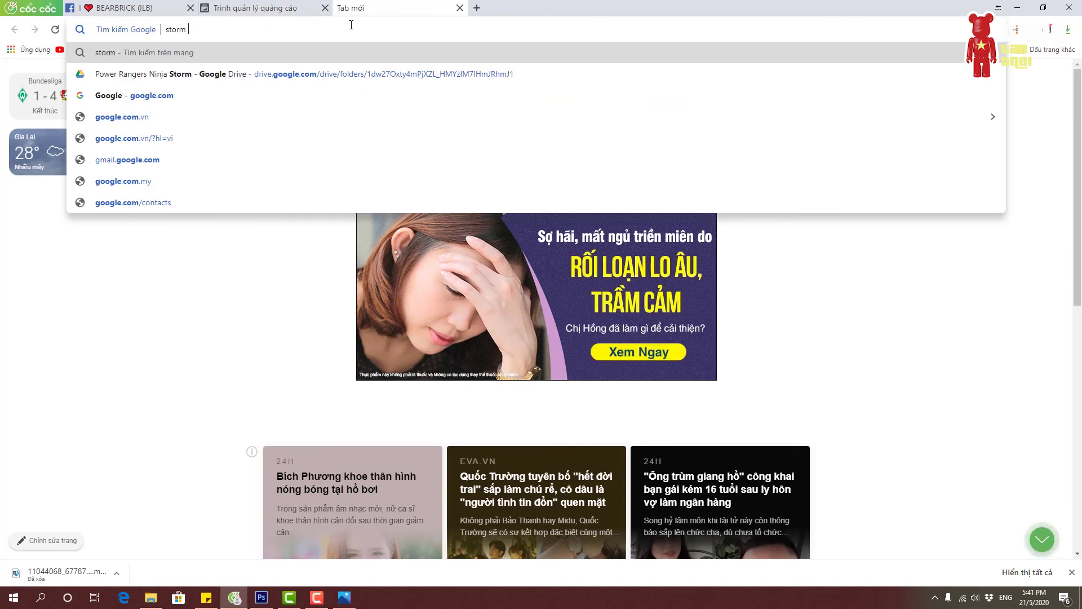
{"action": "type", "text": "effect"}
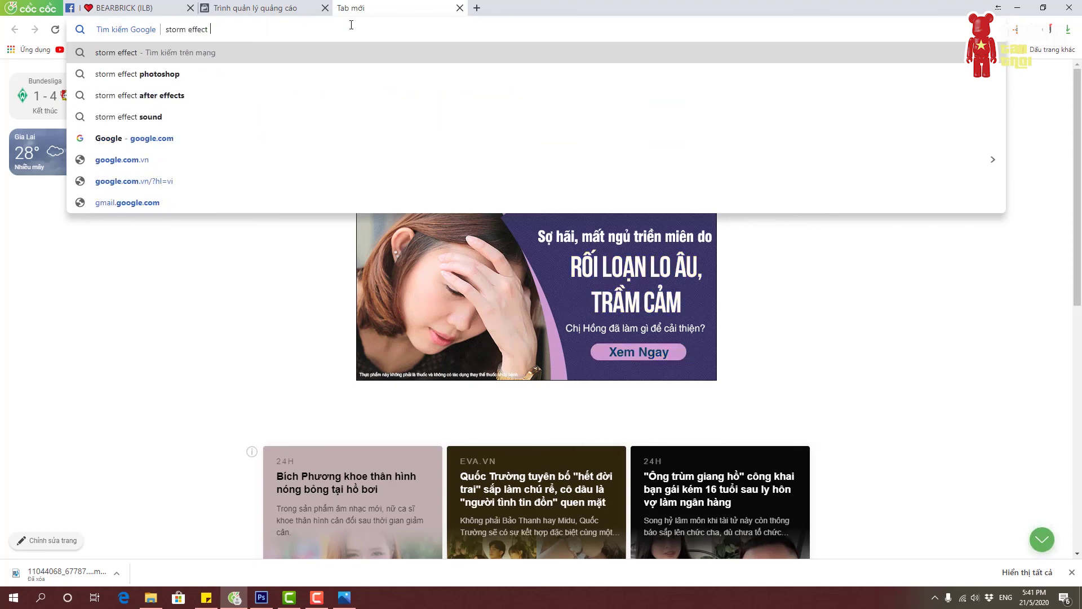
{"action": "key", "text": "Return"}
{"action": "left_click", "coordinate": [163, 101]}
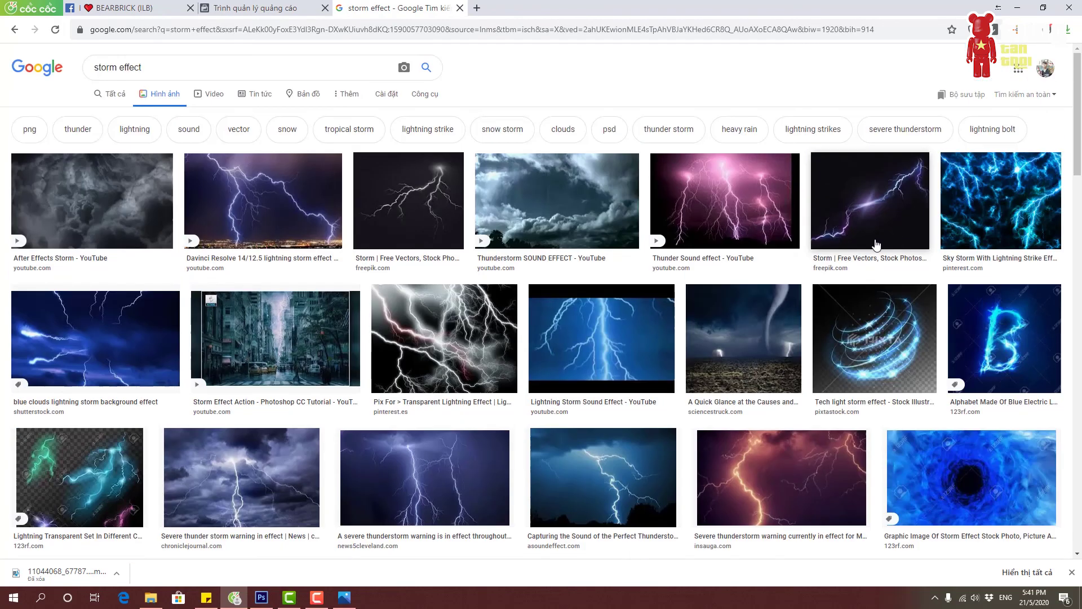
Open the Freepik result showing a diagonal purple lightning bolt on black and copy its image.
{"action": "left_click", "coordinate": [877, 244]}
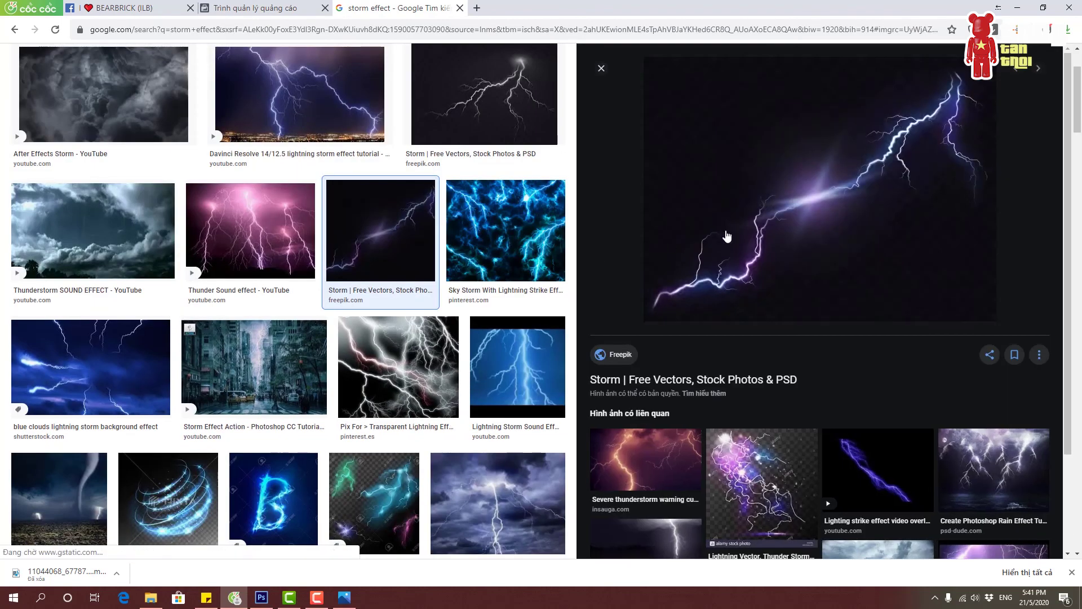
{"action": "right_click", "coordinate": [790, 163]}
{"action": "left_click", "coordinate": [840, 292]}
{"action": "right_click", "coordinate": [813, 182]}
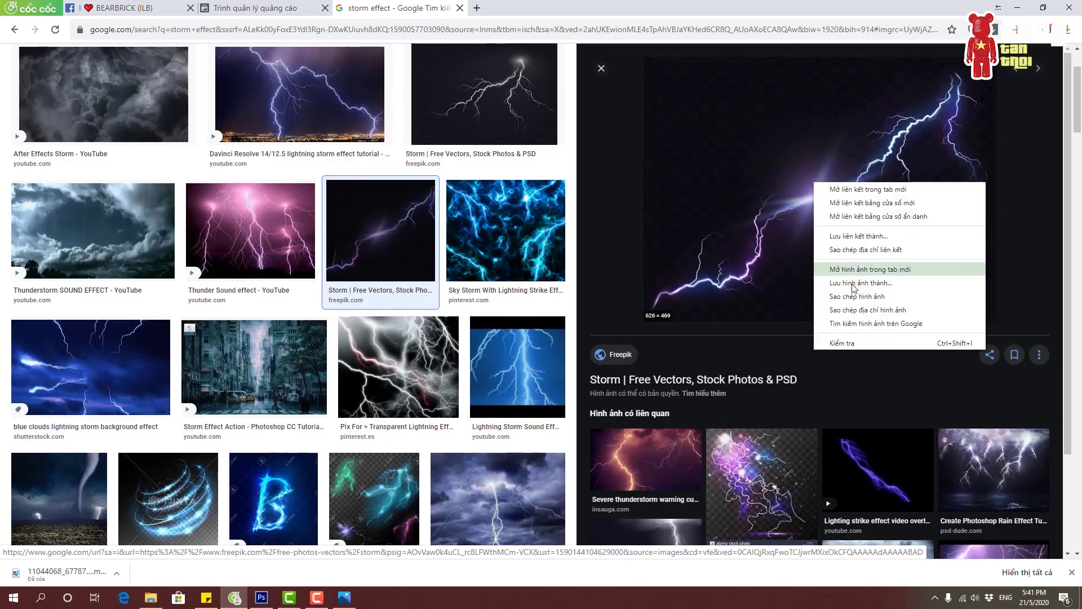
{"action": "left_click", "coordinate": [857, 297]}
Switch back to Photoshop, paste the lightning image into the poster and enlarge it across the lower half of the canvas.
{"action": "left_click", "coordinate": [261, 597]}
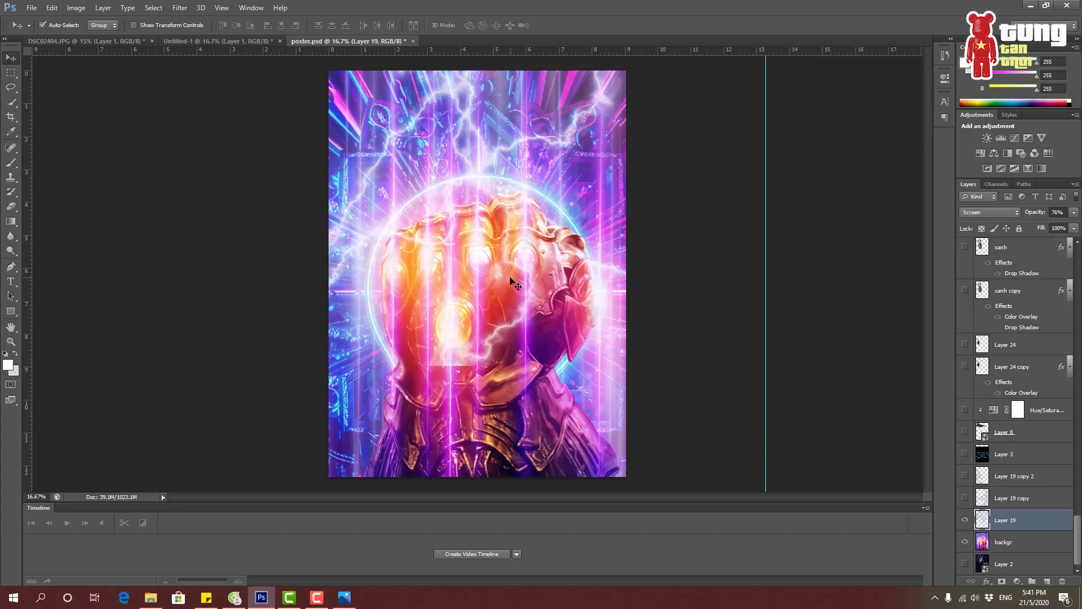
{"action": "key", "text": "ctrl+v"}
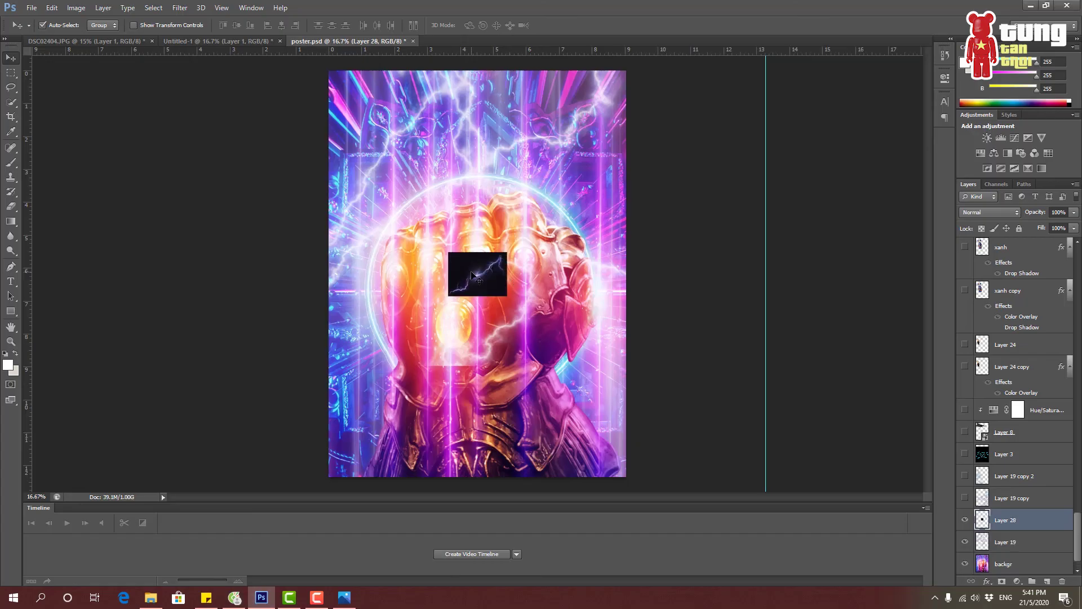
{"action": "key", "text": "ctrl+t"}
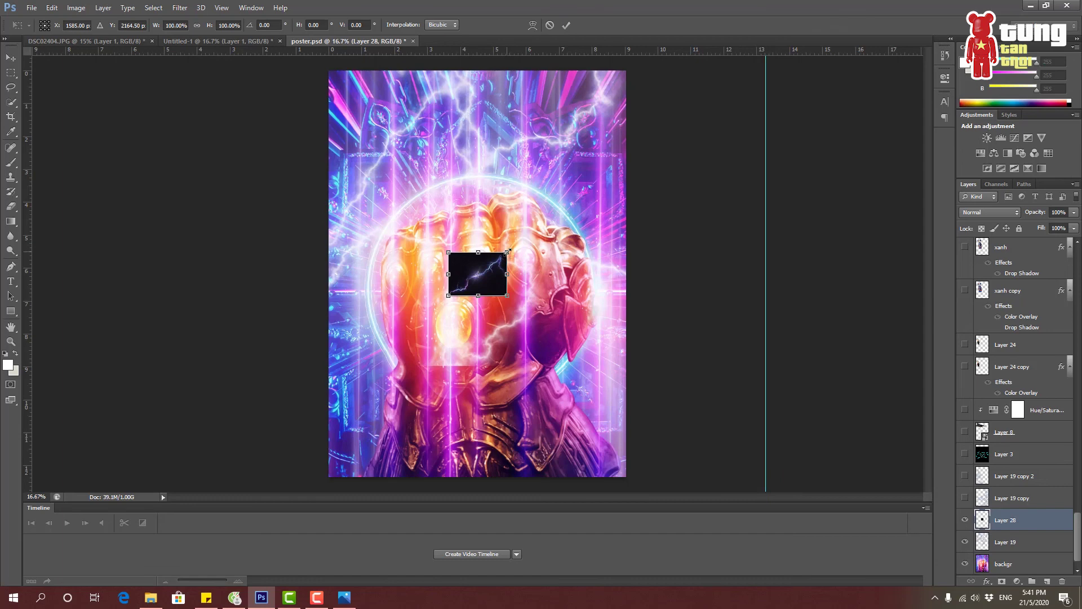
{"action": "left_click_drag", "start_coordinate": [508, 251], "coordinate": [683, 121]}
{"action": "left_click_drag", "start_coordinate": [598, 246], "coordinate": [488, 364]}
{"action": "key", "text": "Return"}
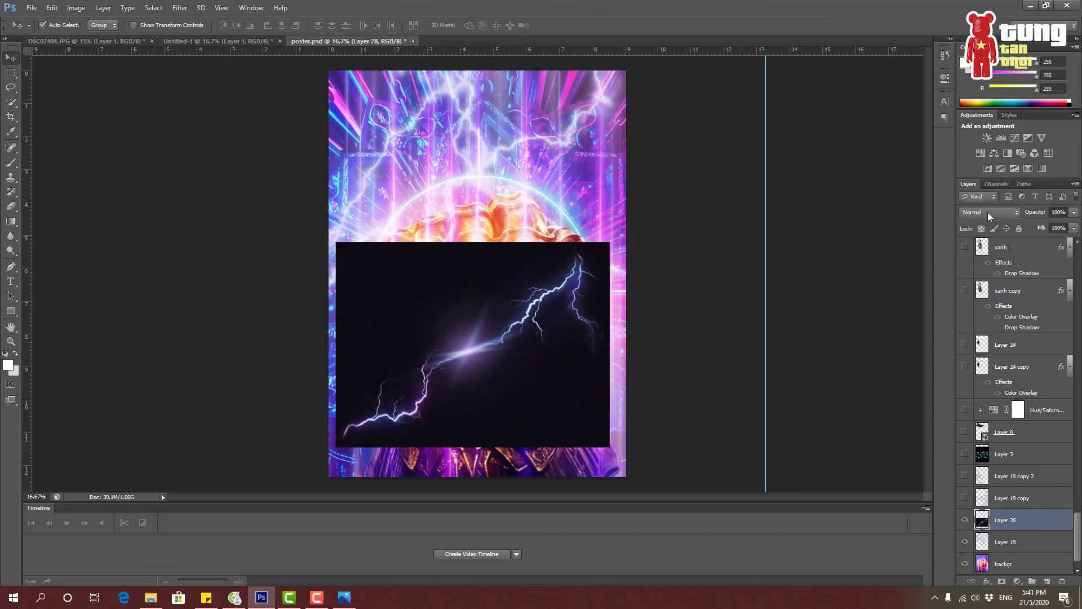
Set the pasted lightning on Layer 28 to Screen blending and position it across the lower part of the gauntlet.
{"action": "left_click", "coordinate": [988, 211]}
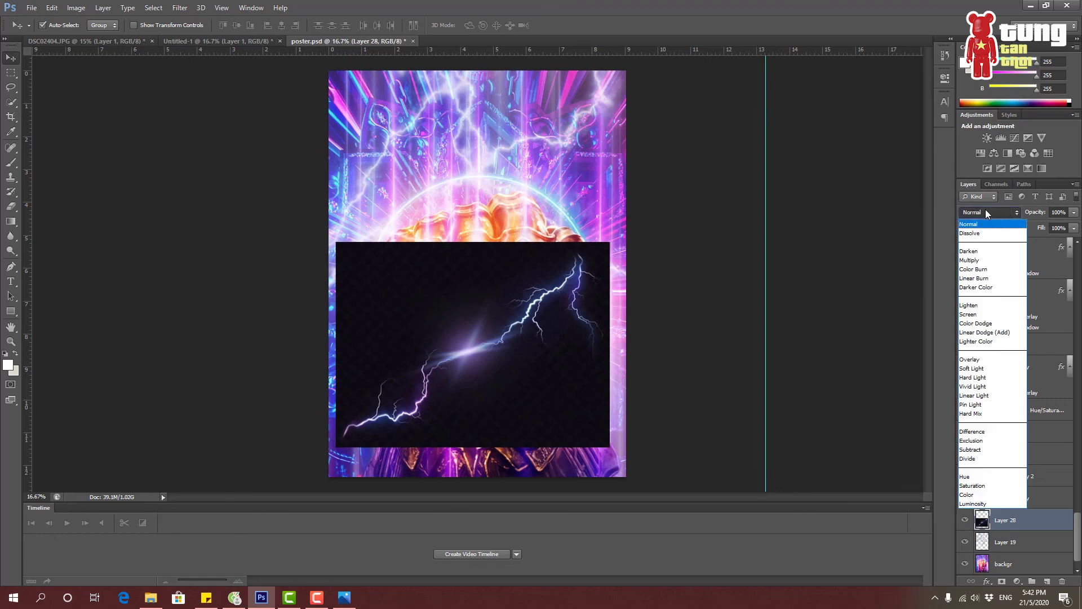
{"action": "left_click", "coordinate": [980, 317]}
{"action": "mouse_move", "coordinate": [522, 316]}
{"action": "left_mouse_down"}
{"action": "mouse_move", "coordinate": [507, 350]}
{"action": "mouse_move", "coordinate": [503, 307]}
{"action": "mouse_move", "coordinate": [531, 325]}
{"action": "mouse_move", "coordinate": [522, 323]}
{"action": "left_mouse_up"}
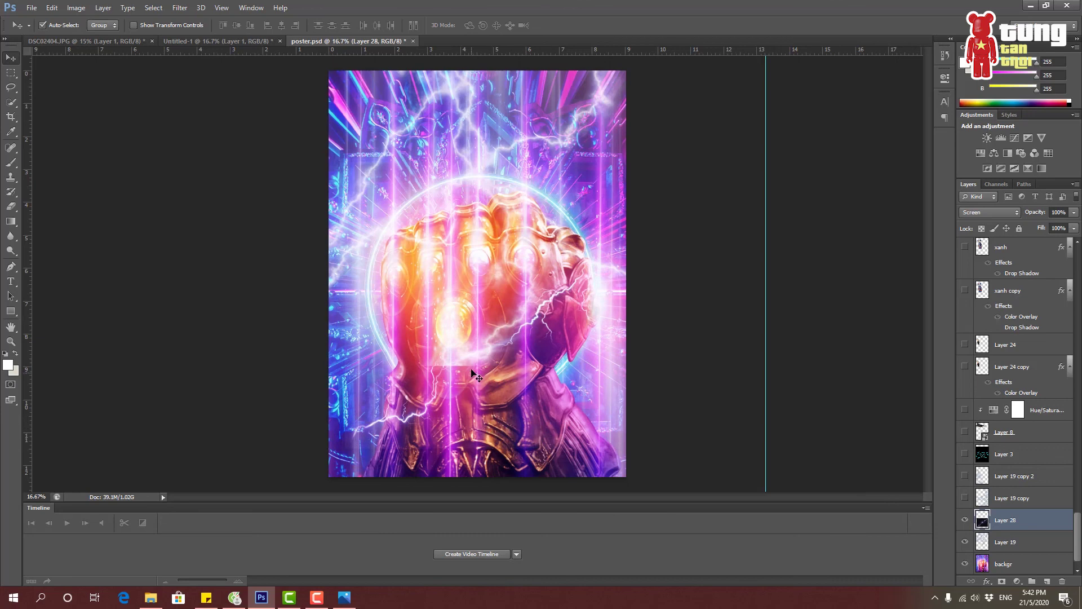
{"action": "left_click_drag", "start_coordinate": [427, 410], "coordinate": [459, 416]}
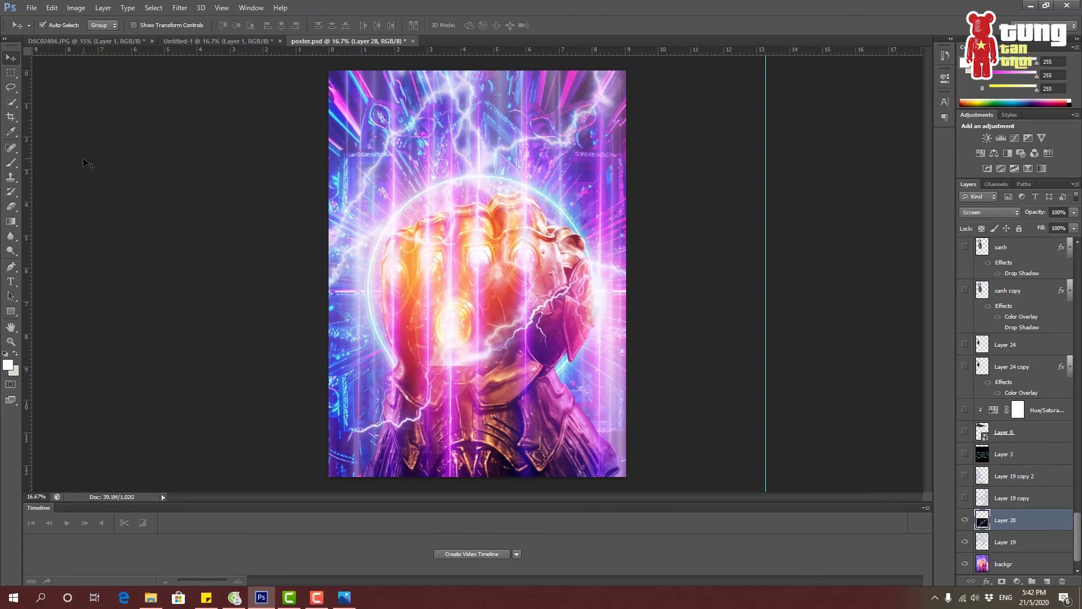
Hide the lightning on Layer 28 and Layer 19, and show the circuit-and-triangle graphic on Layer 3.
{"action": "key", "text": "e"}
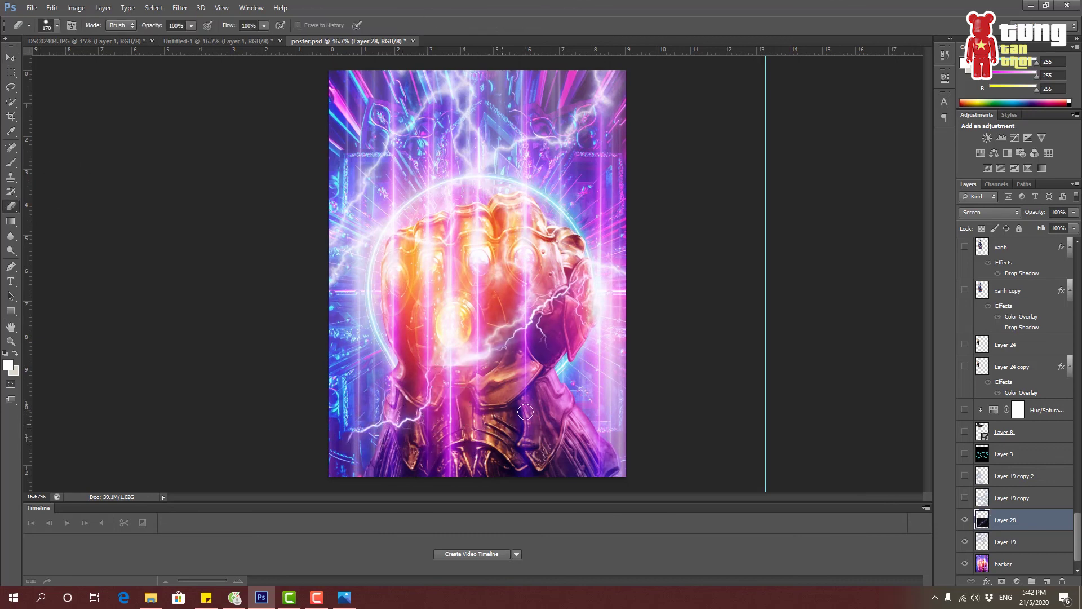
{"action": "left_click_drag", "start_coordinate": [966, 521], "coordinate": [965, 542]}
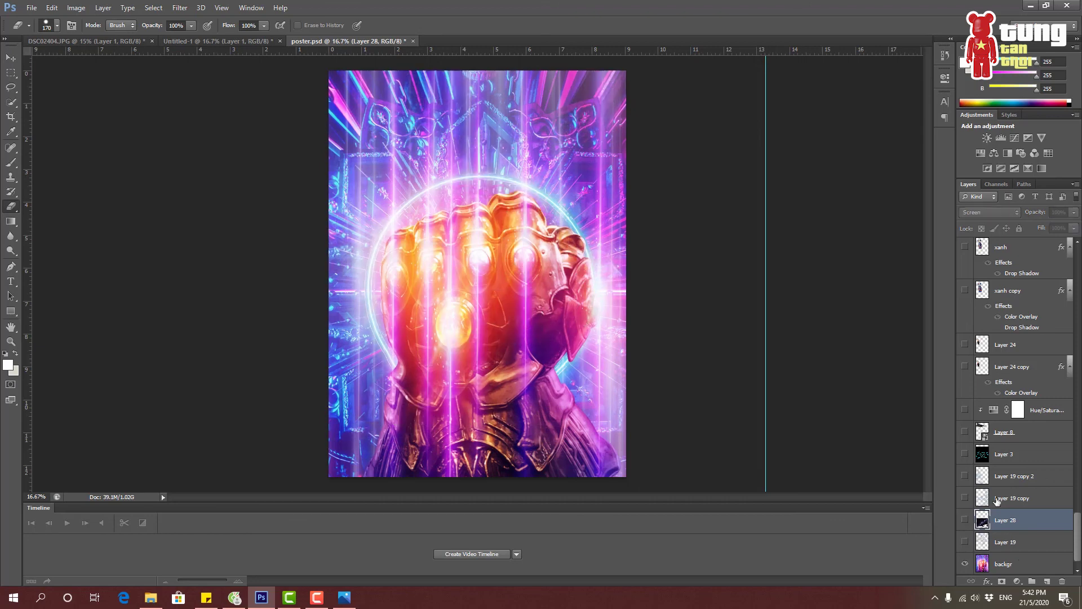
{"action": "left_click", "coordinate": [965, 455]}
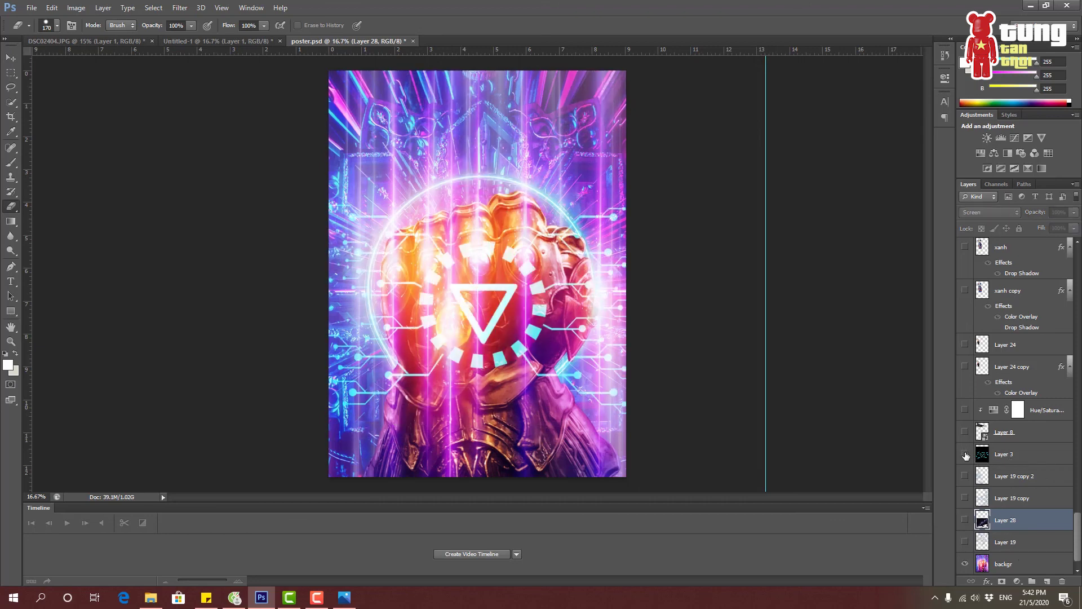
{"action": "left_click", "coordinate": [966, 454]}
{"action": "left_click", "coordinate": [1003, 454]}
{"action": "left_click", "coordinate": [965, 455]}
Switch Layer 3's blending mode to Normal to compare the graphic, and set it back to Screen.
{"action": "left_click", "coordinate": [998, 212]}
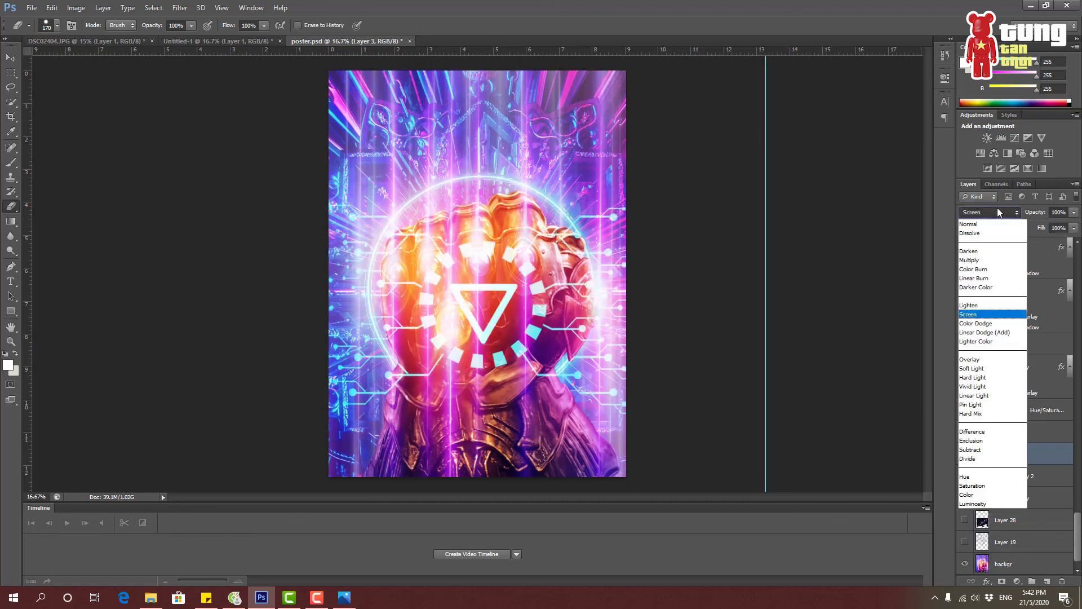
{"action": "left_click", "coordinate": [985, 224]}
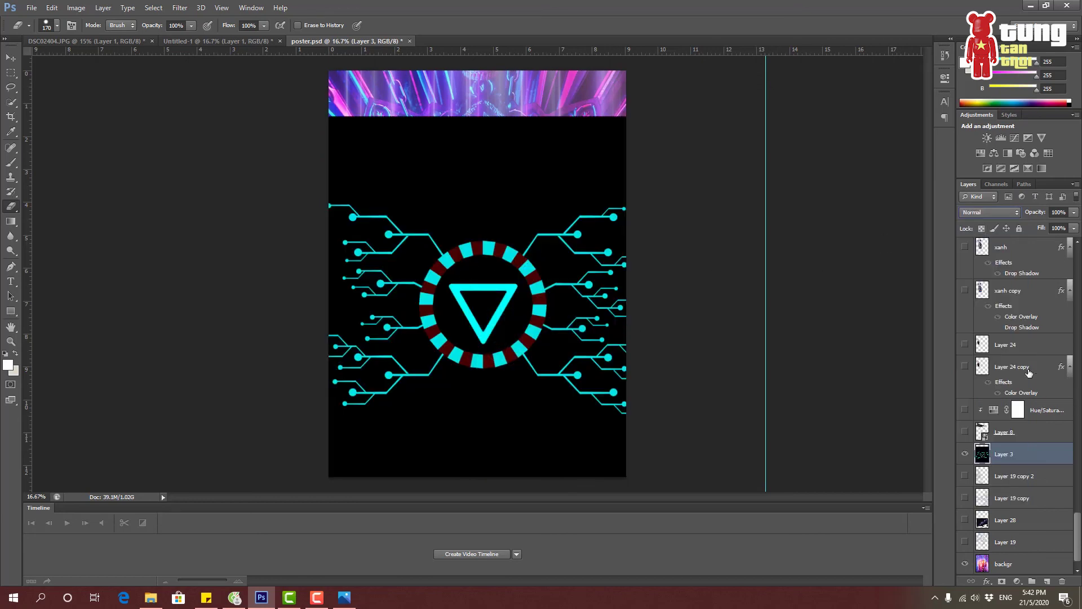
{"action": "left_click", "coordinate": [986, 212]}
{"action": "left_click", "coordinate": [991, 313]}
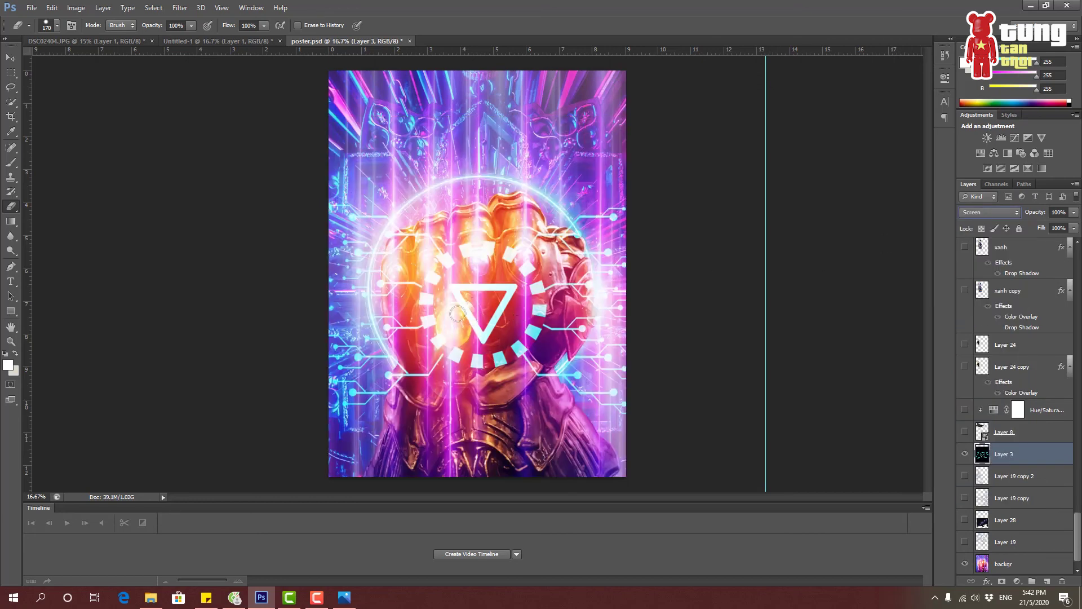
Show the spaceship on Layer 8 together with the Hue/Saturation adjustment clipped to it.
{"action": "left_click", "coordinate": [7, 60]}
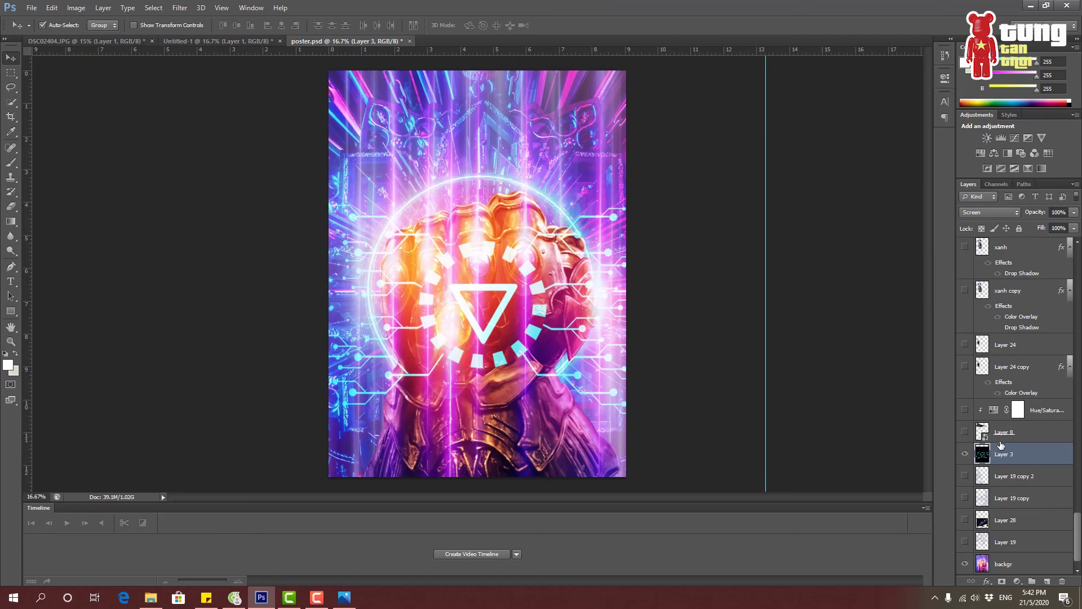
{"action": "scroll", "coordinate": [992, 448], "scroll_direction": "up", "scroll_amount": 2}
{"action": "left_click", "coordinate": [966, 477]}
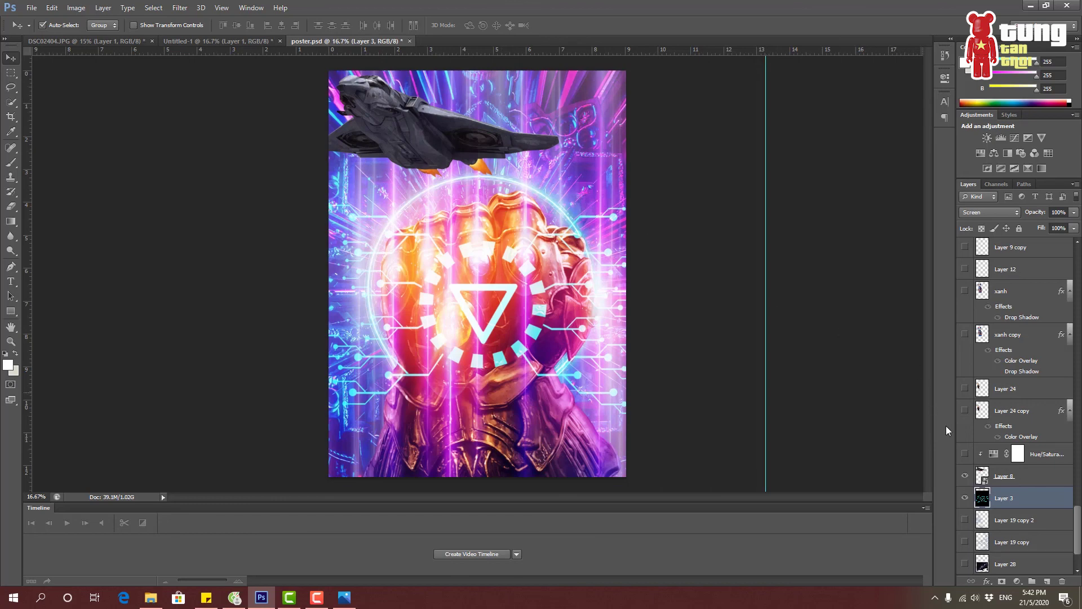
{"action": "right_click", "coordinate": [967, 456]}
{"action": "key", "text": "Escape"}
{"action": "left_click", "coordinate": [968, 455]}
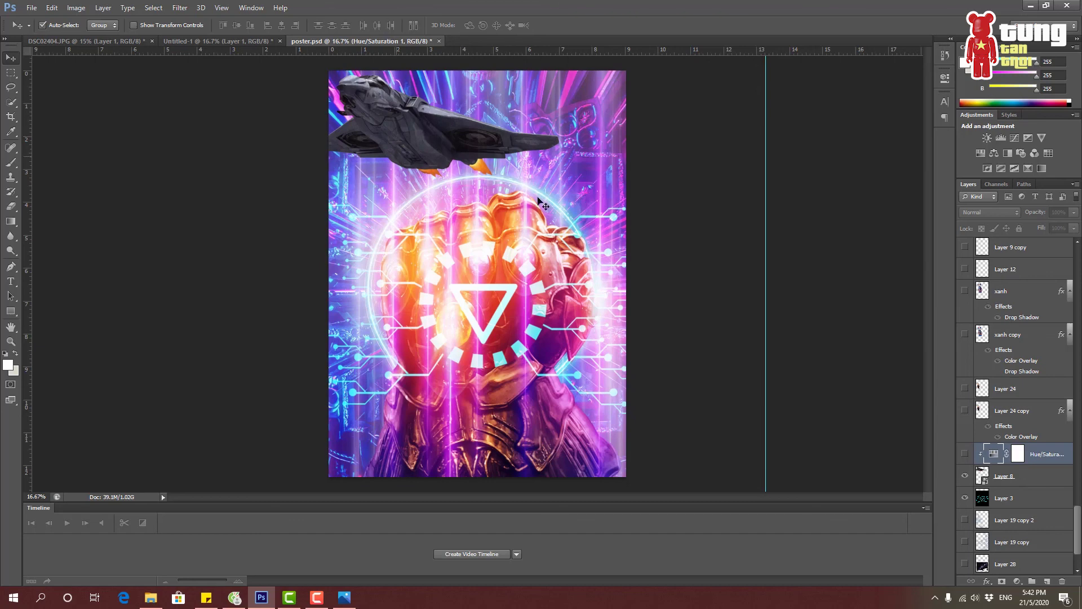
{"action": "left_click", "coordinate": [964, 456]}
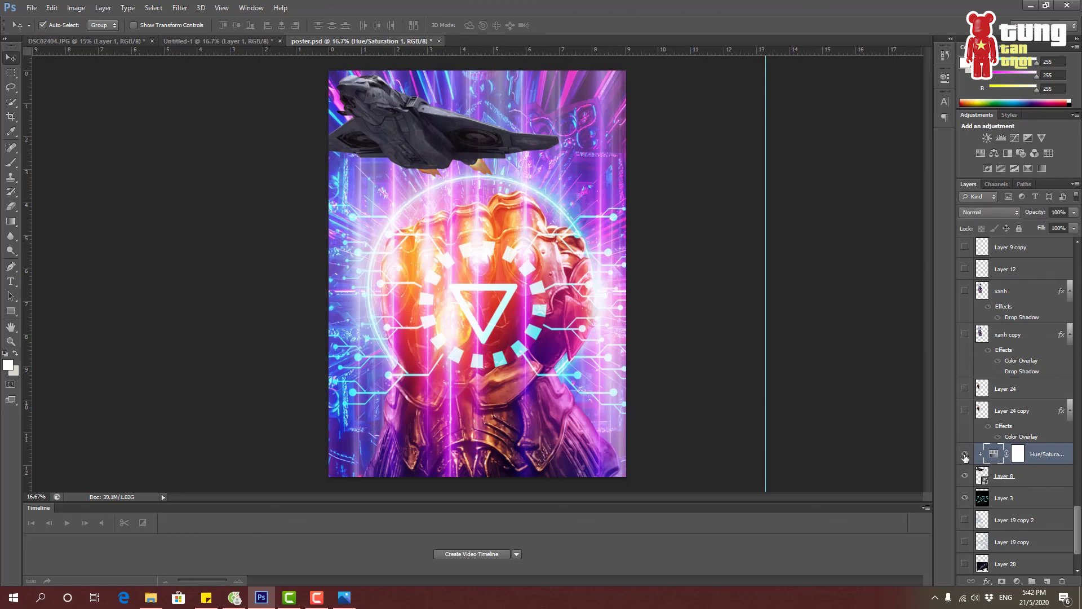
{"action": "double_click", "coordinate": [1052, 465]}
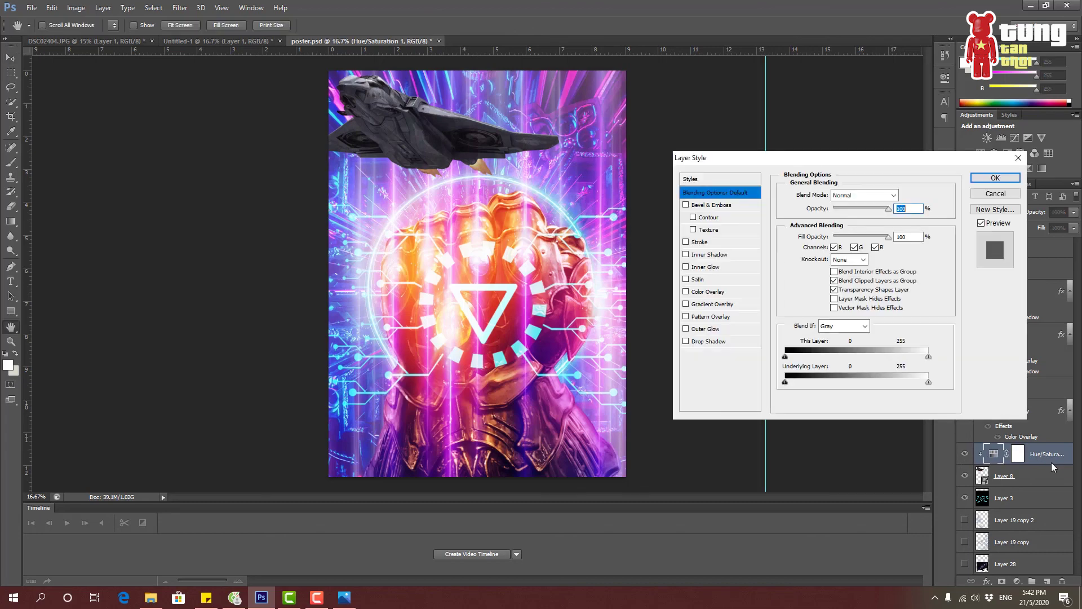
{"action": "left_click", "coordinate": [1019, 162]}
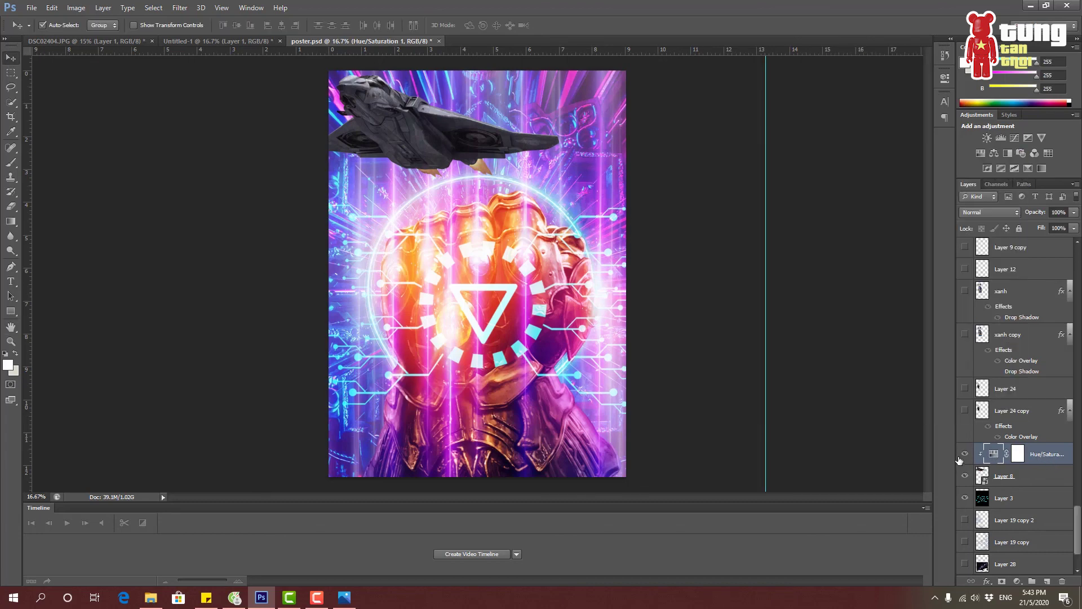
{"action": "left_click", "coordinate": [965, 410]}
{"action": "left_click", "coordinate": [966, 411]}
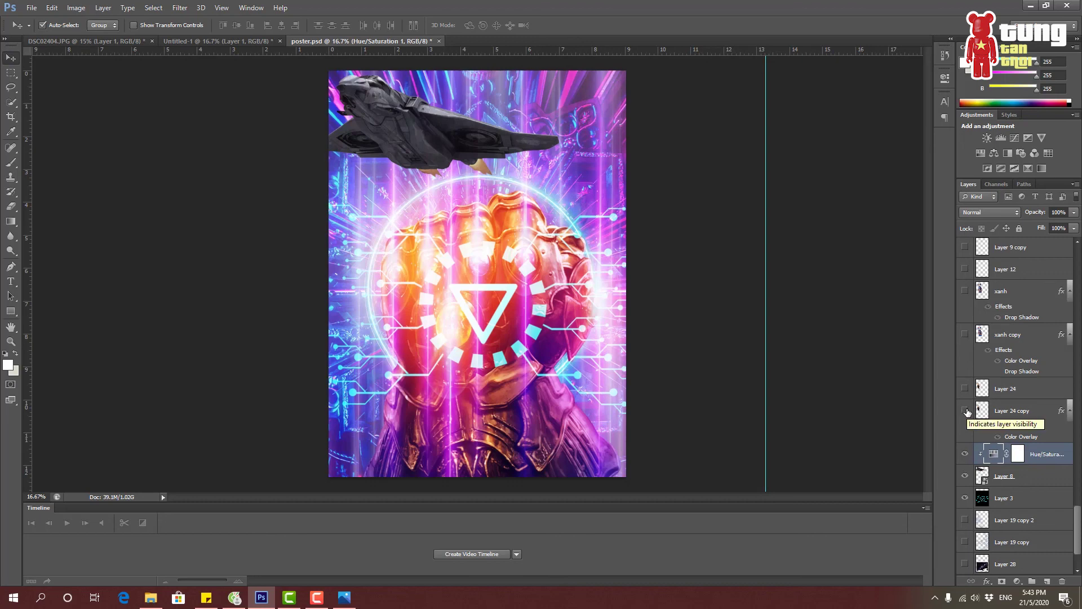
Show the large Iron Man bear figure on the iron 400 layer.
{"action": "scroll", "coordinate": [1010, 401], "scroll_direction": "up", "scroll_amount": 3}
{"action": "scroll", "coordinate": [1011, 402], "scroll_direction": "up", "scroll_amount": 6}
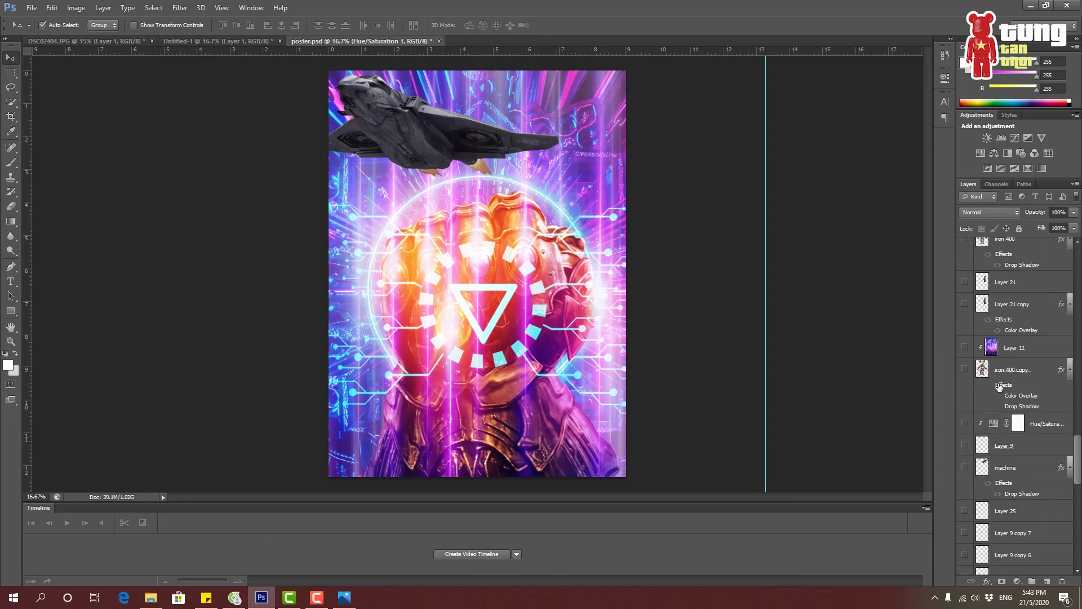
{"action": "scroll", "coordinate": [999, 386], "scroll_direction": "up", "scroll_amount": 2}
{"action": "left_click", "coordinate": [965, 304]}
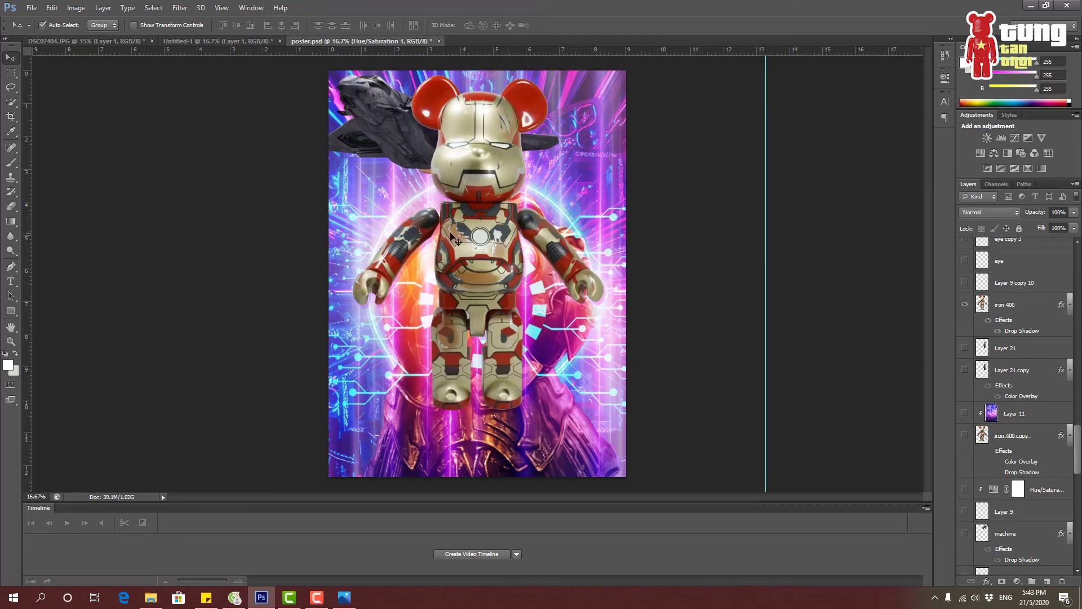
Inspect the Drop Shadow settings of the iron 400 layer and close them without changes.
{"action": "scroll", "coordinate": [1037, 389], "scroll_direction": "down", "scroll_amount": 1}
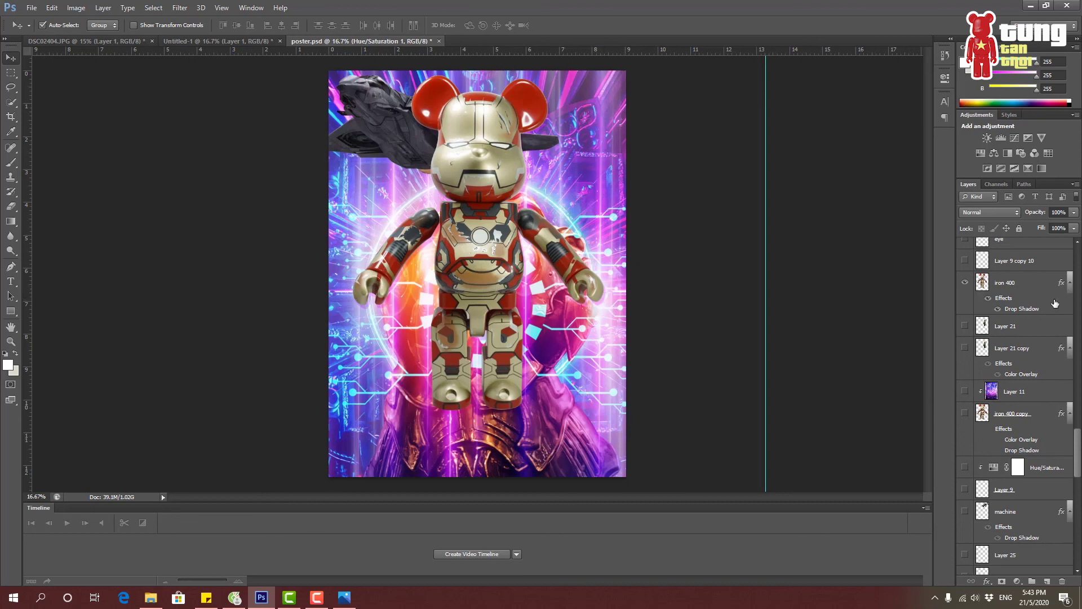
{"action": "left_click", "coordinate": [1046, 315]}
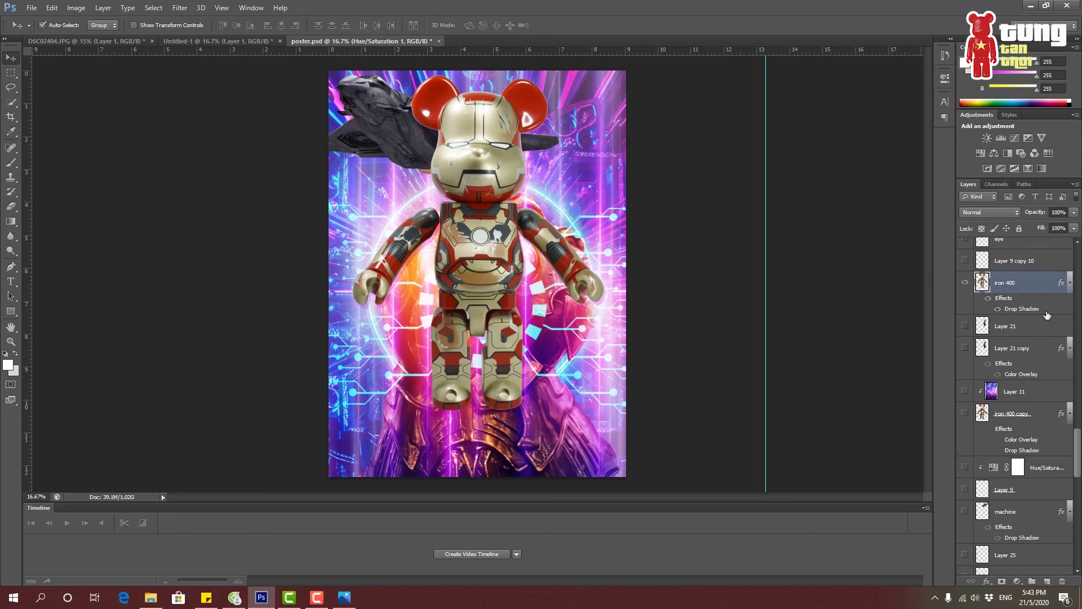
{"action": "double_click", "coordinate": [1046, 315]}
{"action": "left_click", "coordinate": [1022, 157]}
{"action": "double_click", "coordinate": [1030, 285]}
{"action": "left_click", "coordinate": [733, 342]}
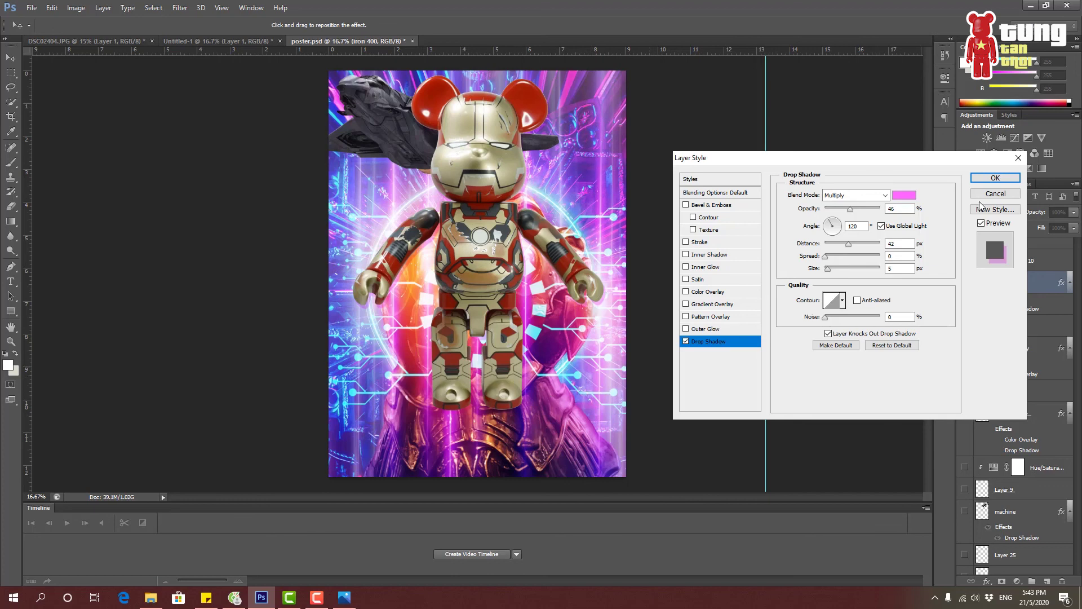
{"action": "left_click", "coordinate": [1017, 160]}
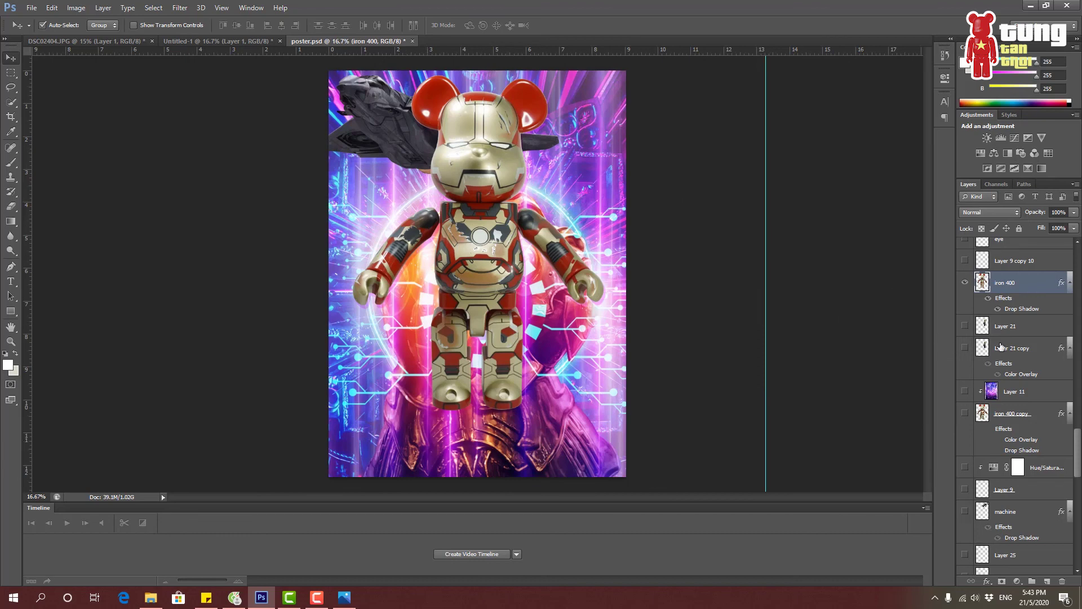
Show the iron 400 copy layer and hide the iron 400 figure above it.
{"action": "left_click", "coordinate": [965, 415]}
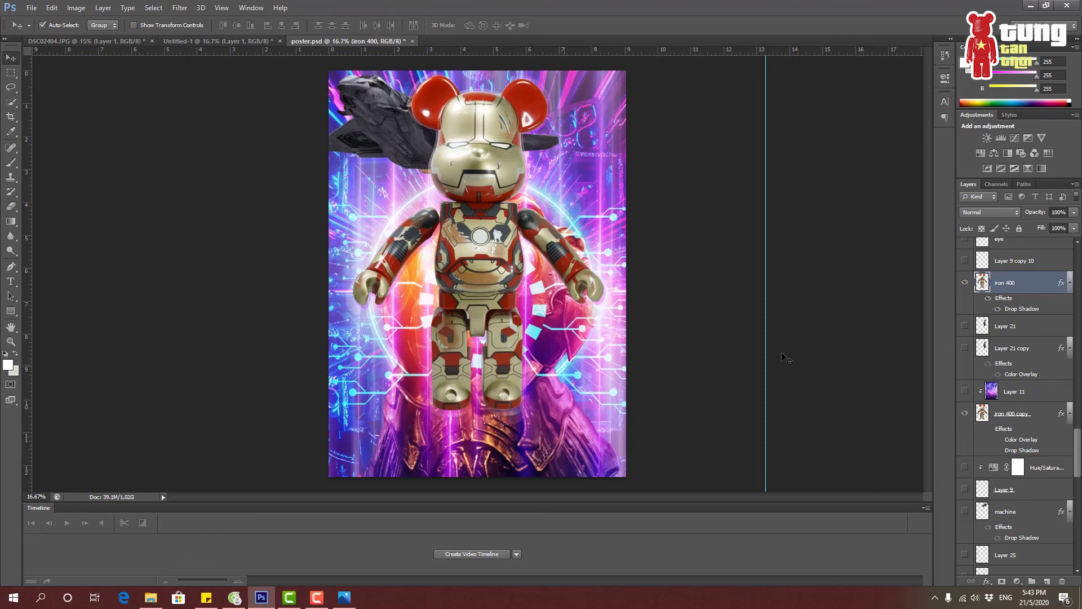
{"action": "left_click", "coordinate": [965, 415]}
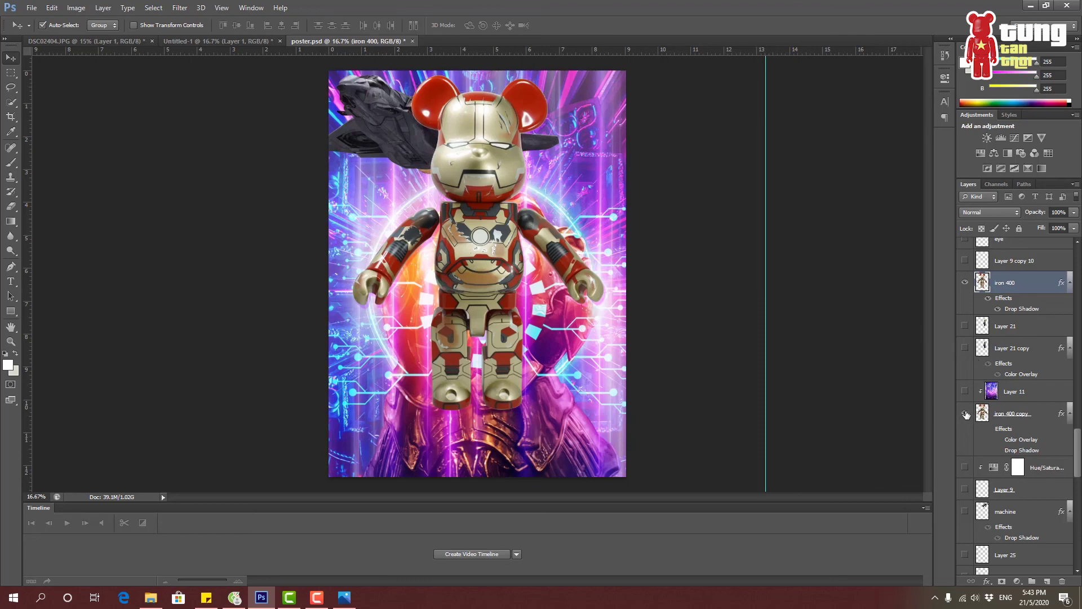
{"action": "left_click", "coordinate": [966, 414]}
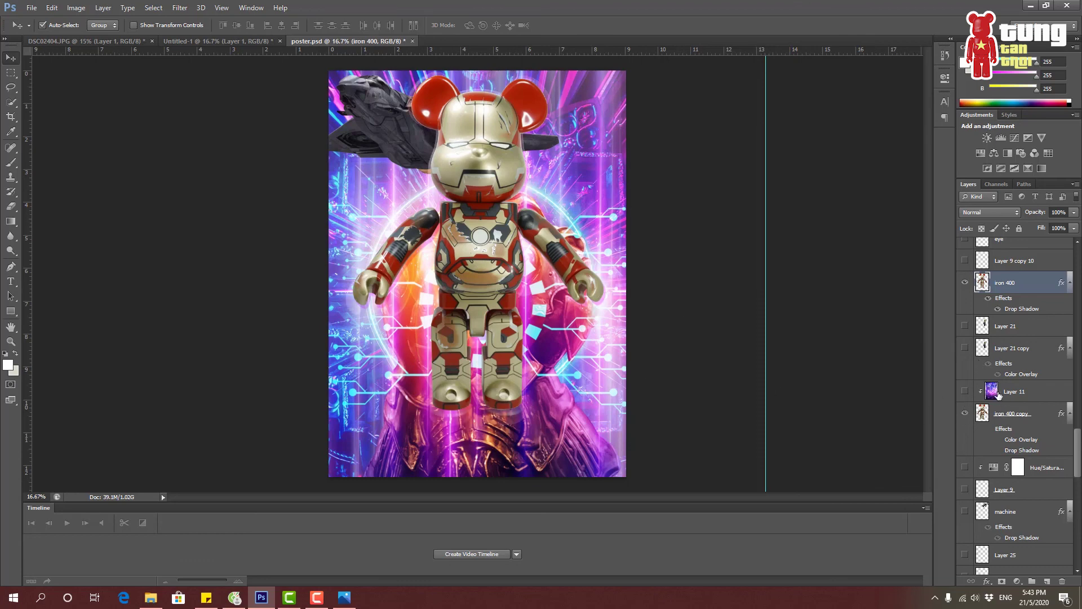
{"action": "left_click", "coordinate": [965, 284]}
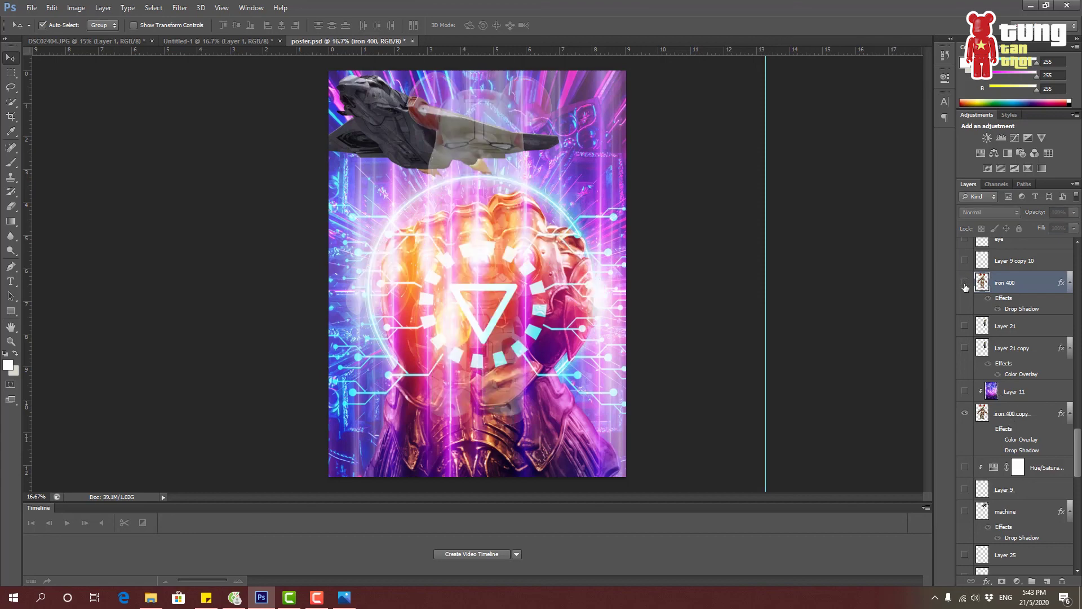
Show the galaxy texture on Layer 11, releasing its clipping mask and clipping it back to the iron 400 copy layer.
{"action": "left_click", "coordinate": [965, 392]}
{"action": "left_click", "coordinate": [965, 393]}
{"action": "key", "text": "alt"}
{"action": "left_click", "coordinate": [986, 400], "text": "alt"}
{"action": "left_click", "coordinate": [965, 392]}
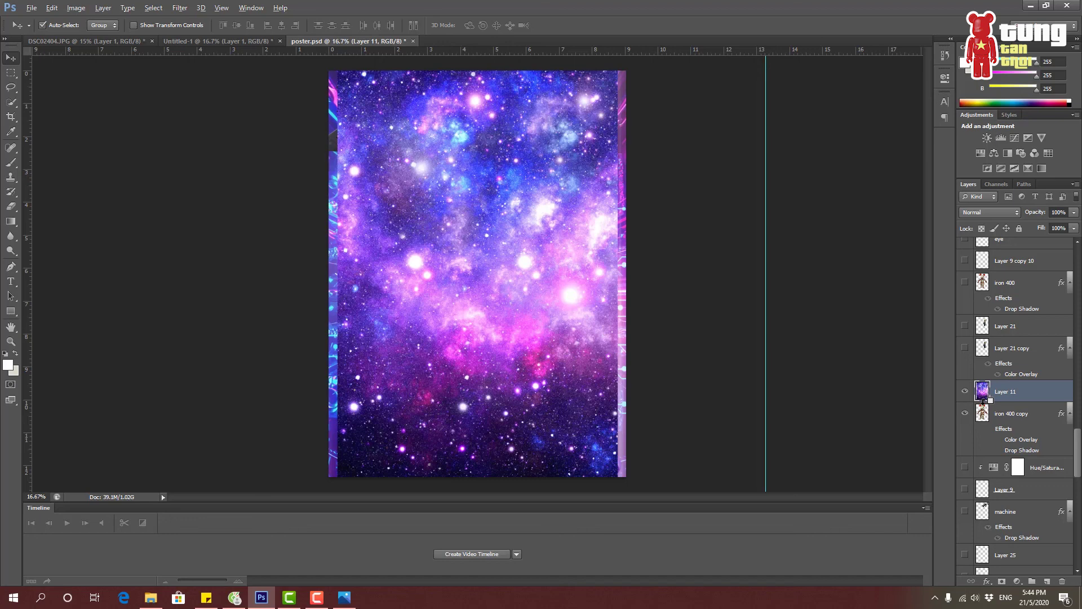
{"action": "left_click", "coordinate": [984, 400], "text": "alt"}
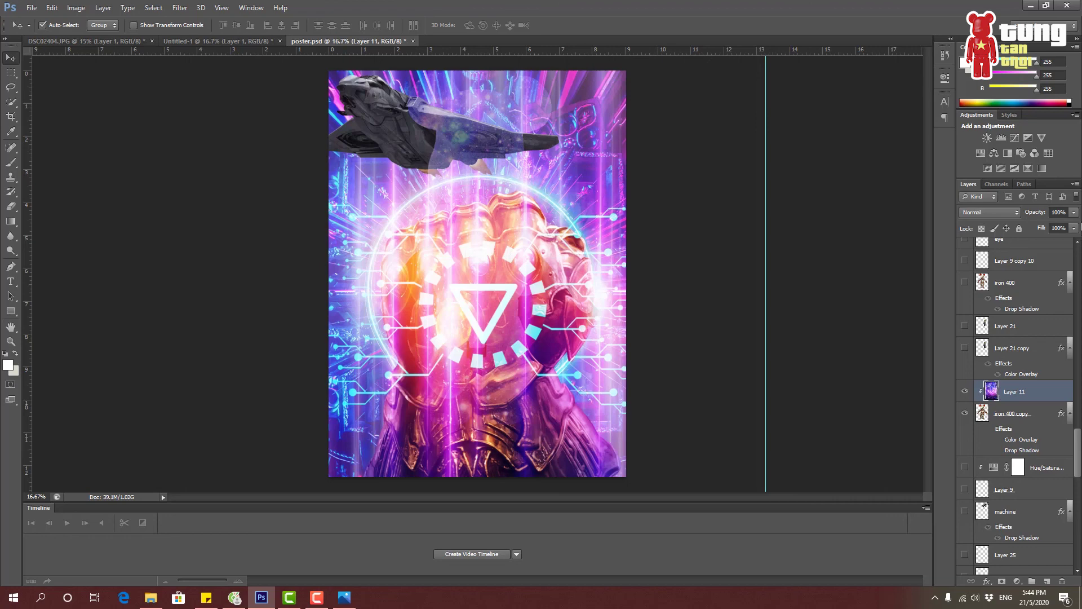
Set the iron 400 copy layer's opacity to 100% and its fill to 65%.
{"action": "key", "text": "alt+bracketleft"}
{"action": "left_click", "coordinate": [1073, 213]}
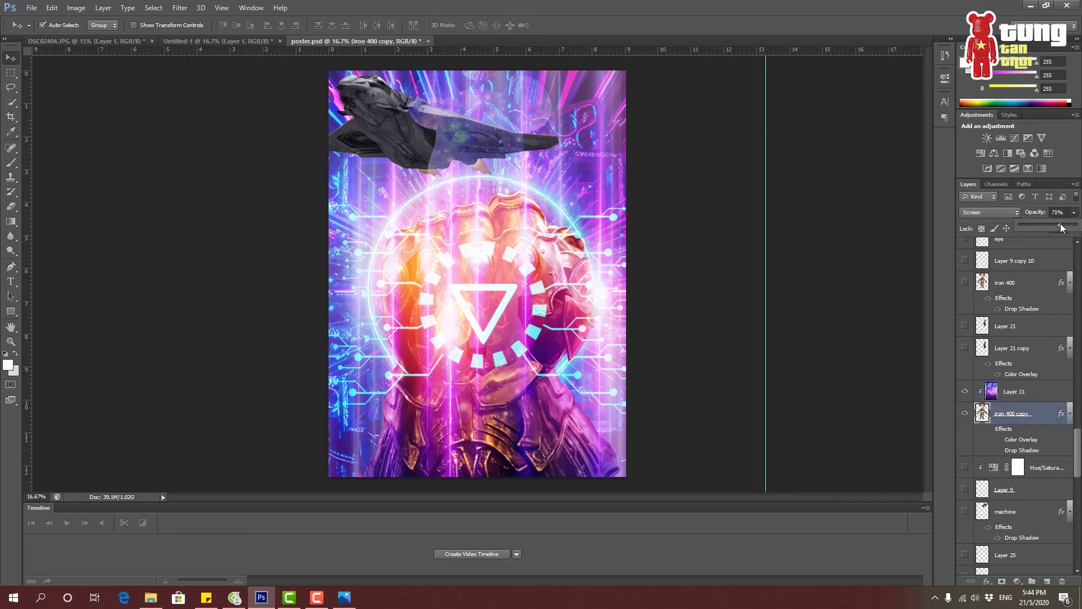
{"action": "left_click_drag", "start_coordinate": [1062, 226], "coordinate": [1075, 241]}
{"action": "left_click", "coordinate": [1074, 227]}
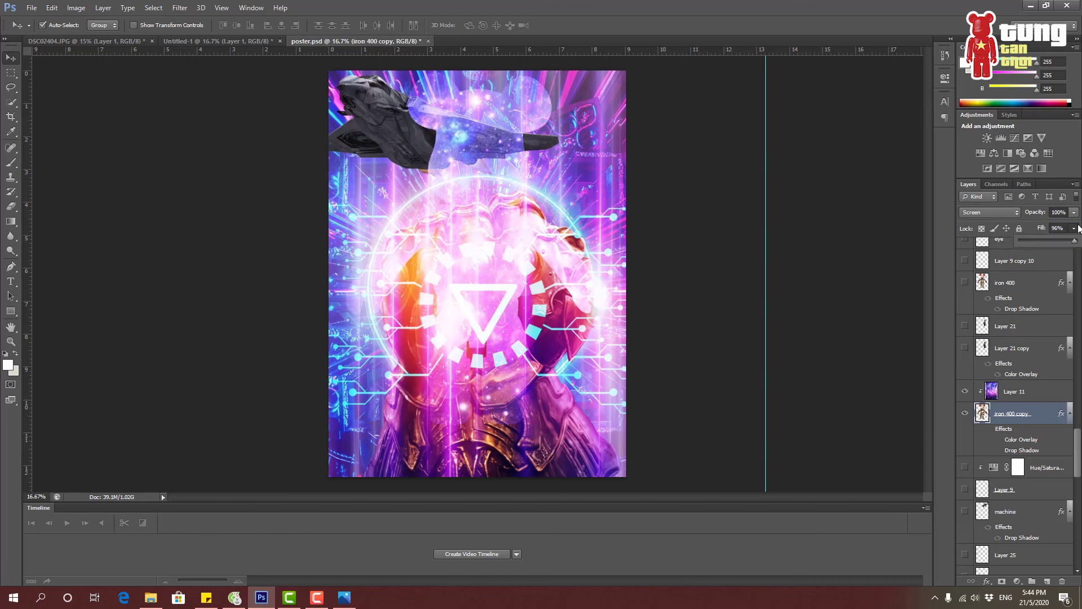
{"action": "key", "text": "Escape"}
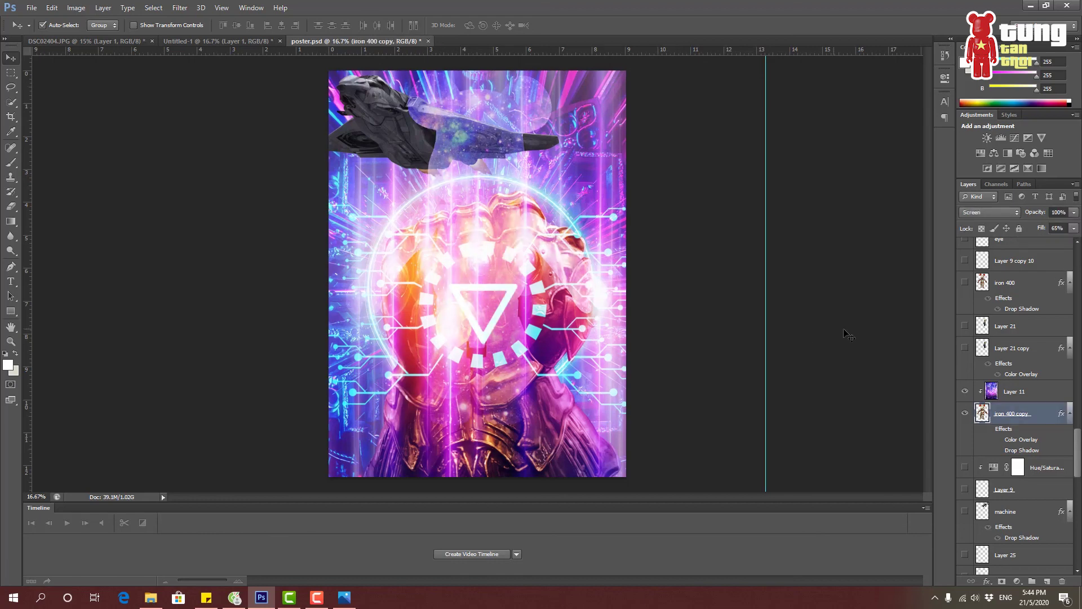
Show the iron 400 figure again and the small blond bear figure on Layer 24, leaving Layer 24 copy hidden.
{"action": "left_click", "coordinate": [965, 282]}
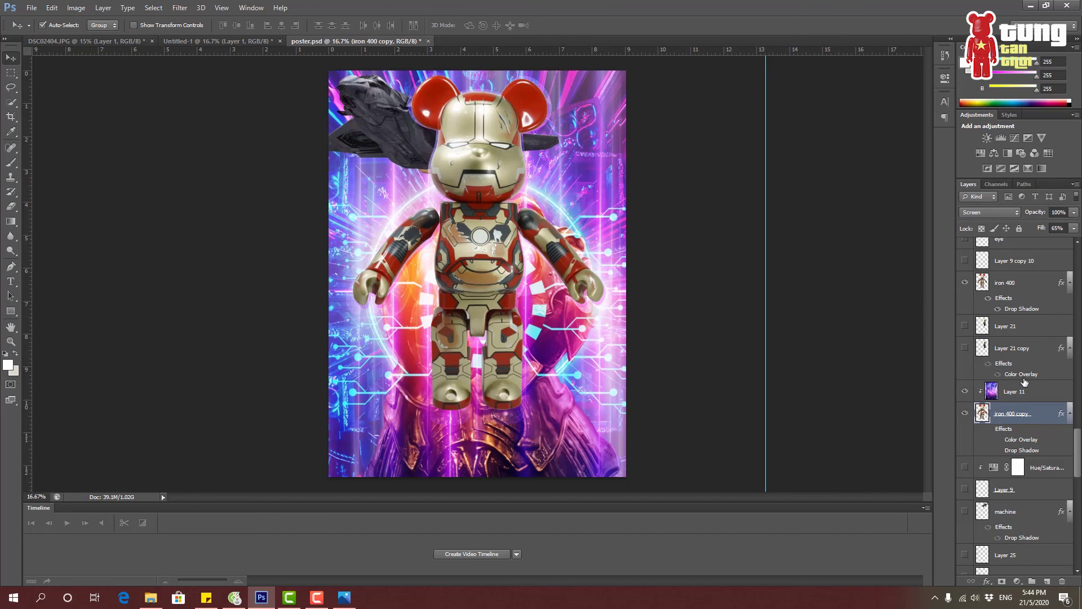
{"action": "scroll", "coordinate": [1025, 382], "scroll_direction": "down", "scroll_amount": 10}
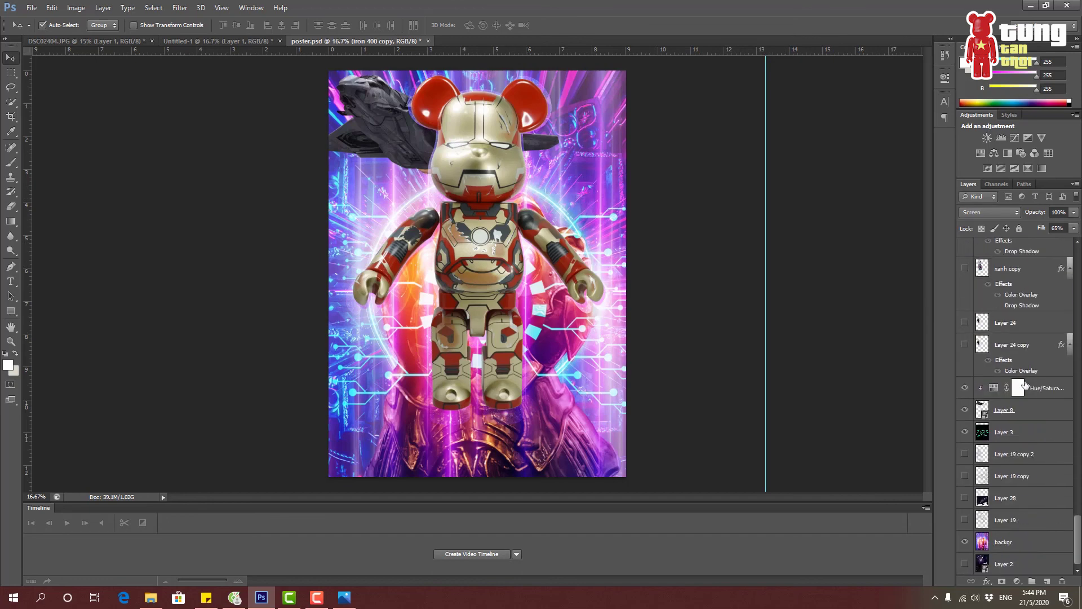
{"action": "left_click", "coordinate": [964, 346]}
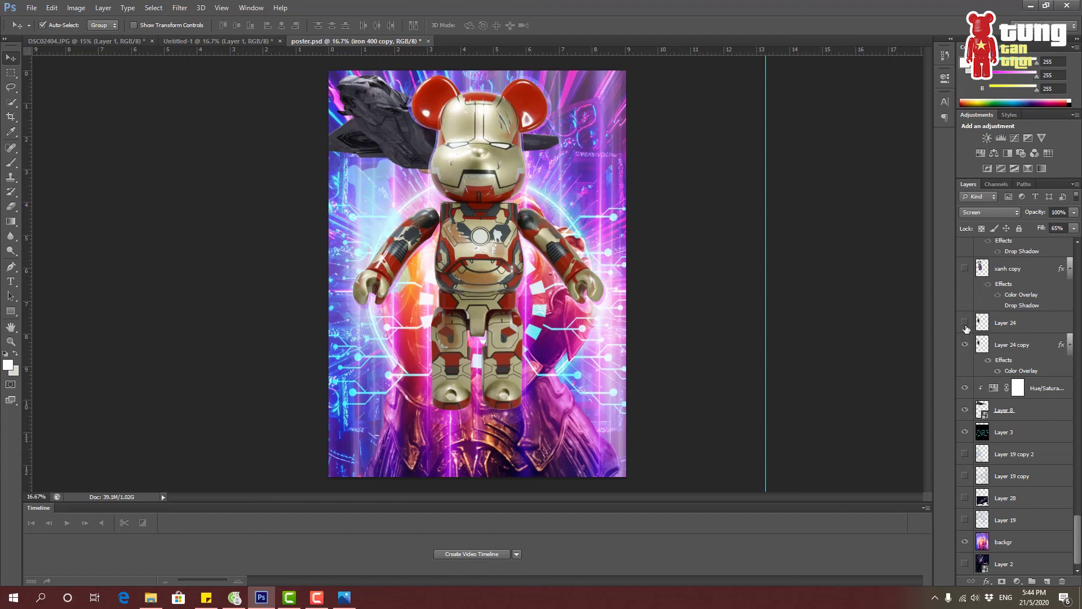
{"action": "left_click", "coordinate": [964, 344]}
{"action": "left_click", "coordinate": [965, 323]}
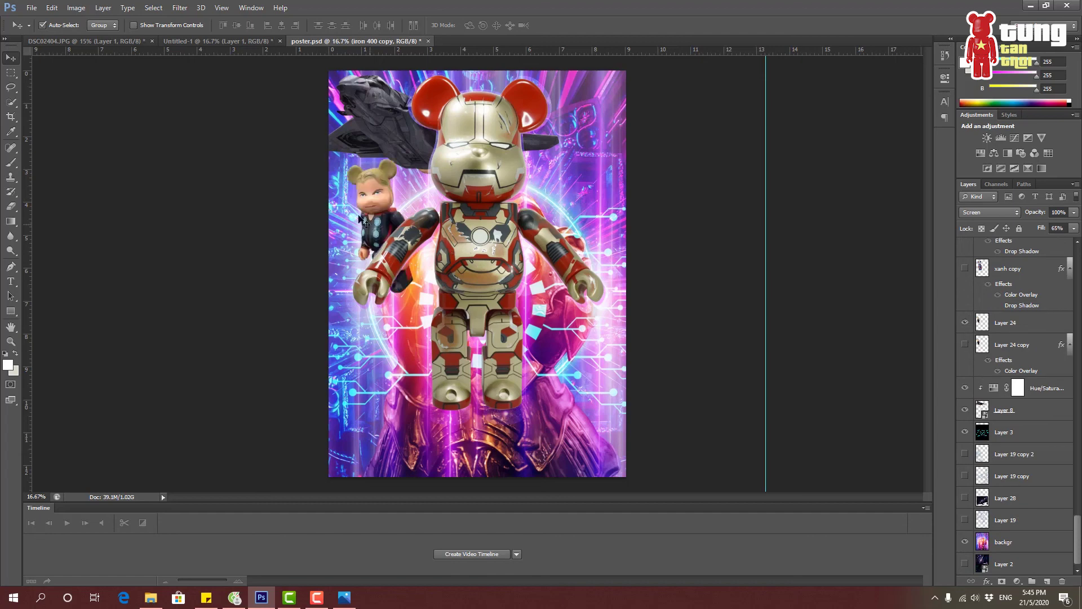
Show the Layer 24 copy backing, the blue xanh figure and its xanh copy backing.
{"action": "left_click", "coordinate": [965, 345]}
{"action": "scroll", "coordinate": [1002, 402], "scroll_direction": "up", "scroll_amount": 2}
{"action": "left_click", "coordinate": [966, 312]}
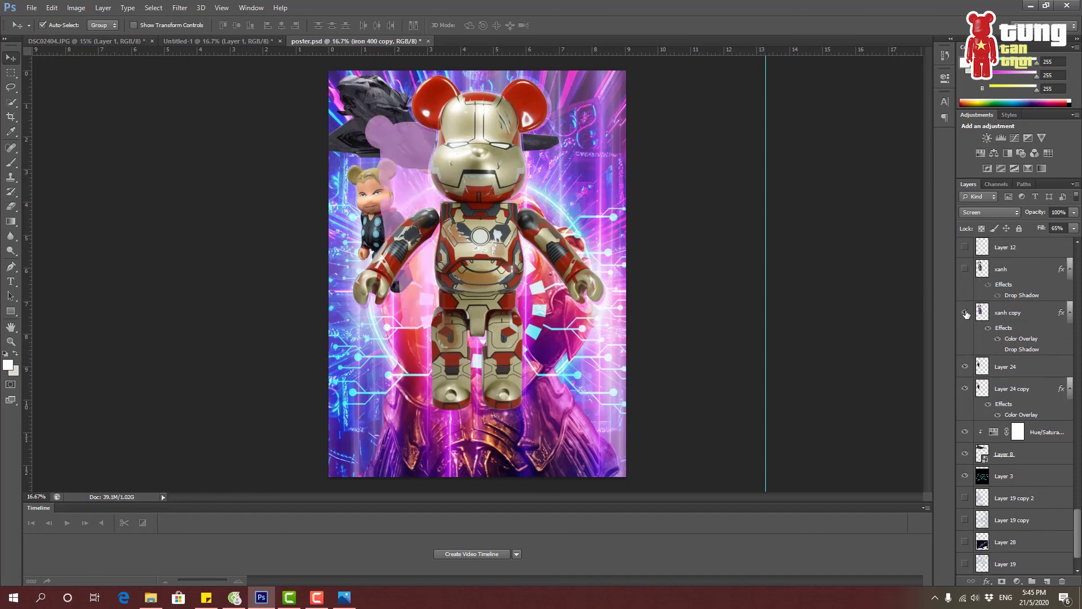
{"action": "left_click", "coordinate": [965, 269]}
{"action": "left_click", "coordinate": [965, 312]}
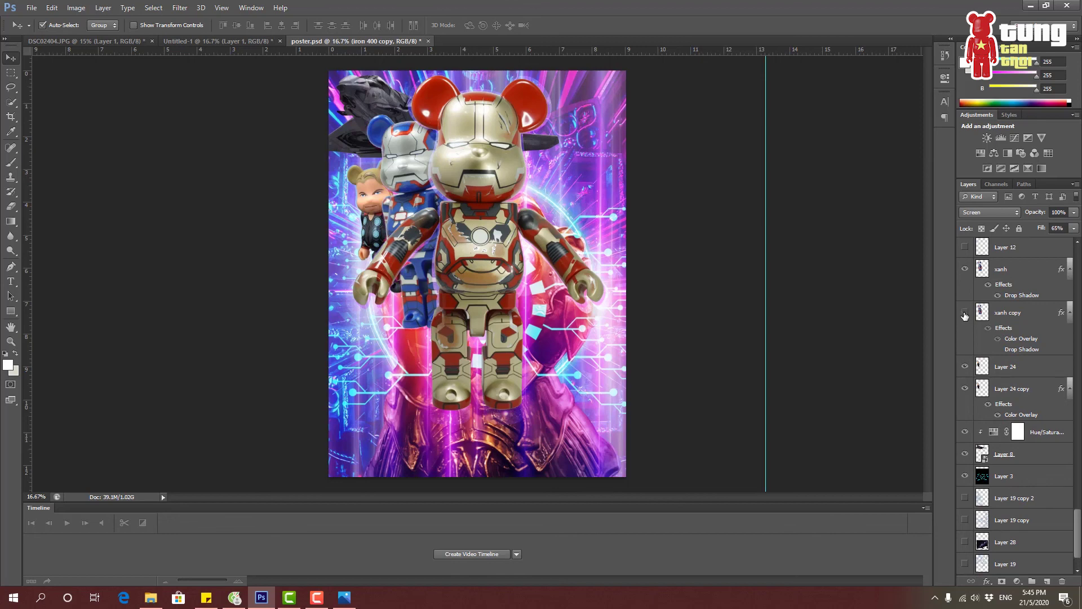
{"action": "scroll", "coordinate": [965, 315], "scroll_direction": "up", "scroll_amount": 2}
{"action": "left_click", "coordinate": [965, 291]}
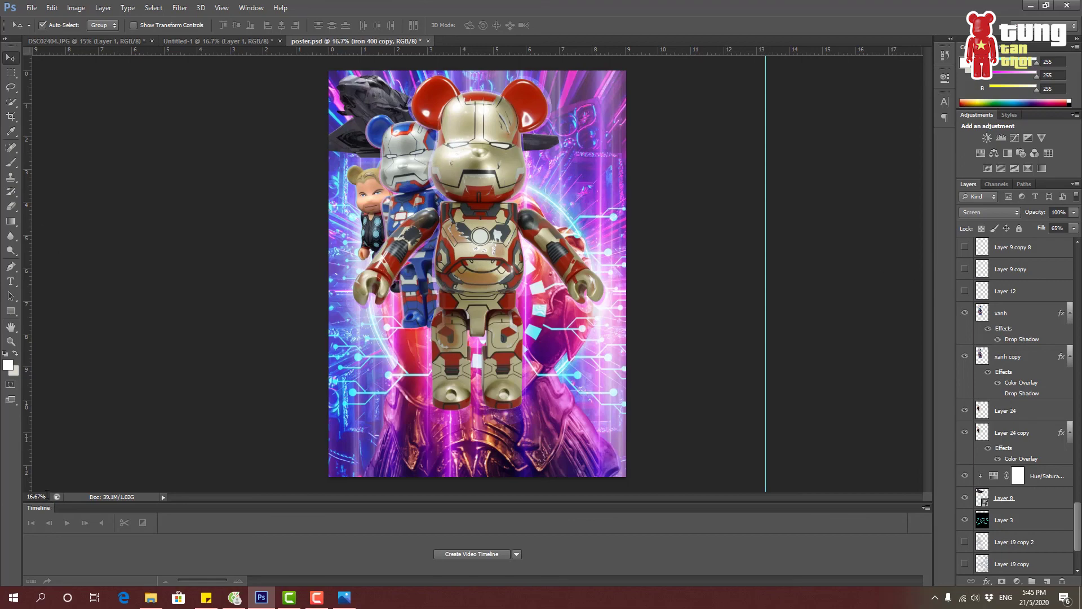
Add a new empty layer directly above Layer 16 copy for painting the blue figure's eyes.
{"action": "left_click", "coordinate": [47, 495]}
{"action": "type", "text": "50"}
{"action": "key", "text": "Return"}
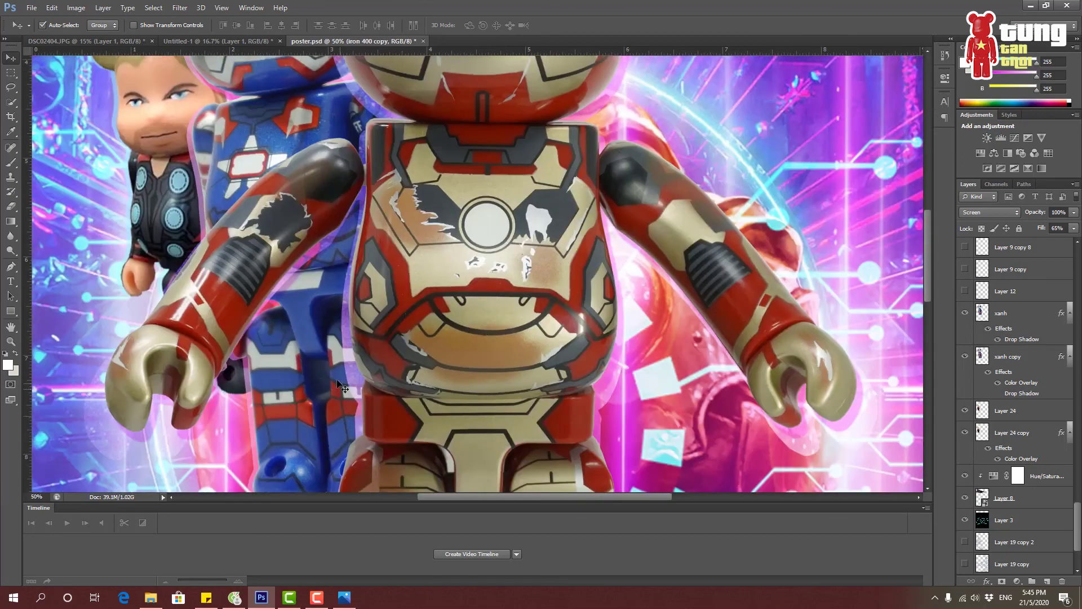
{"action": "scroll", "coordinate": [194, 168], "scroll_direction": "up", "scroll_amount": 3}
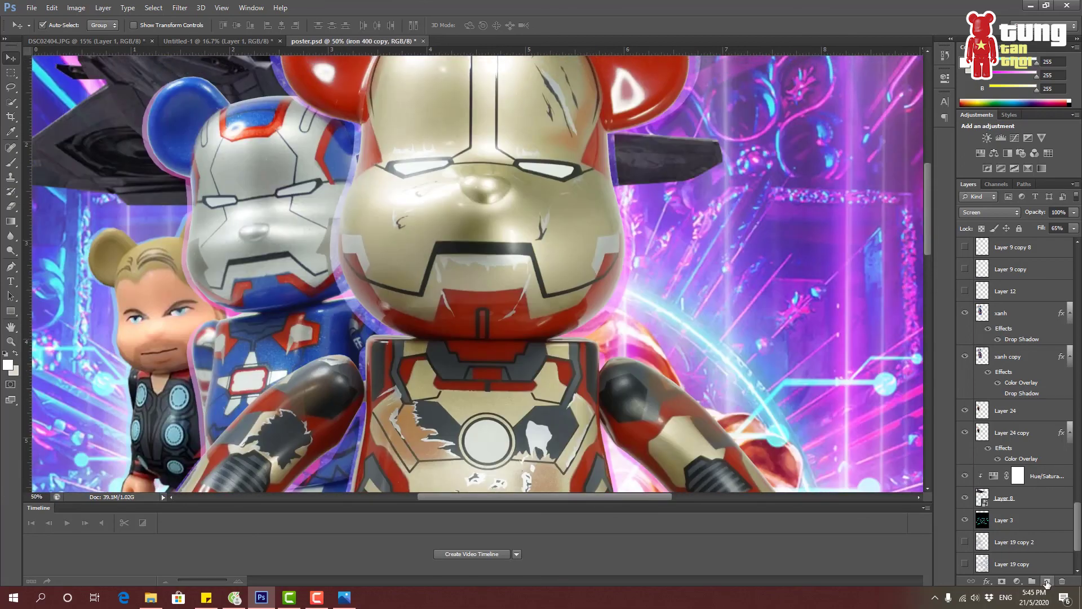
{"action": "left_click", "coordinate": [1047, 581]}
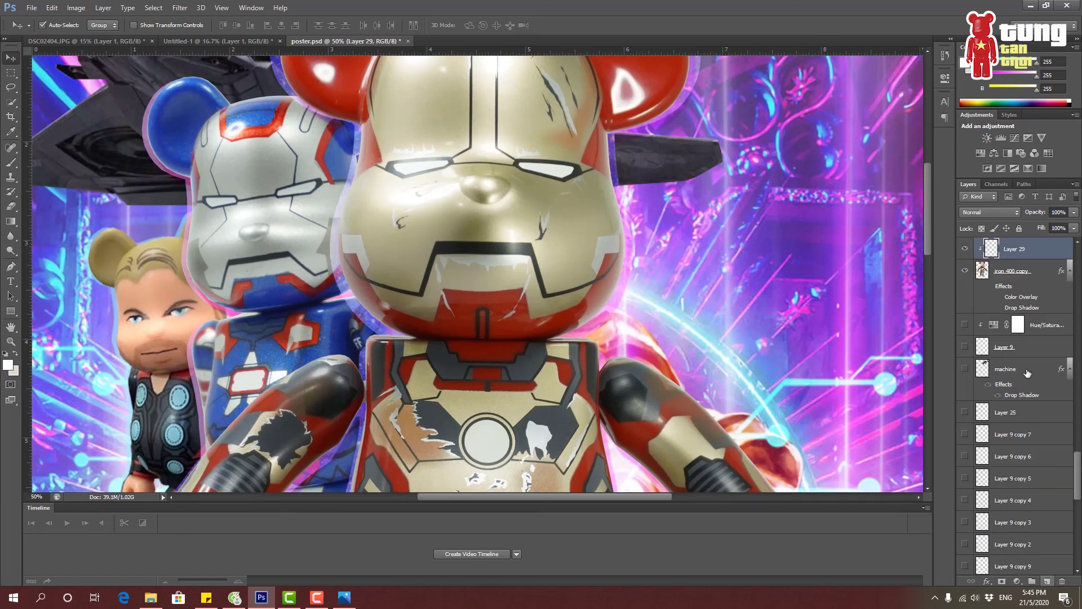
{"action": "scroll", "coordinate": [1049, 418], "scroll_direction": "up", "scroll_amount": 5}
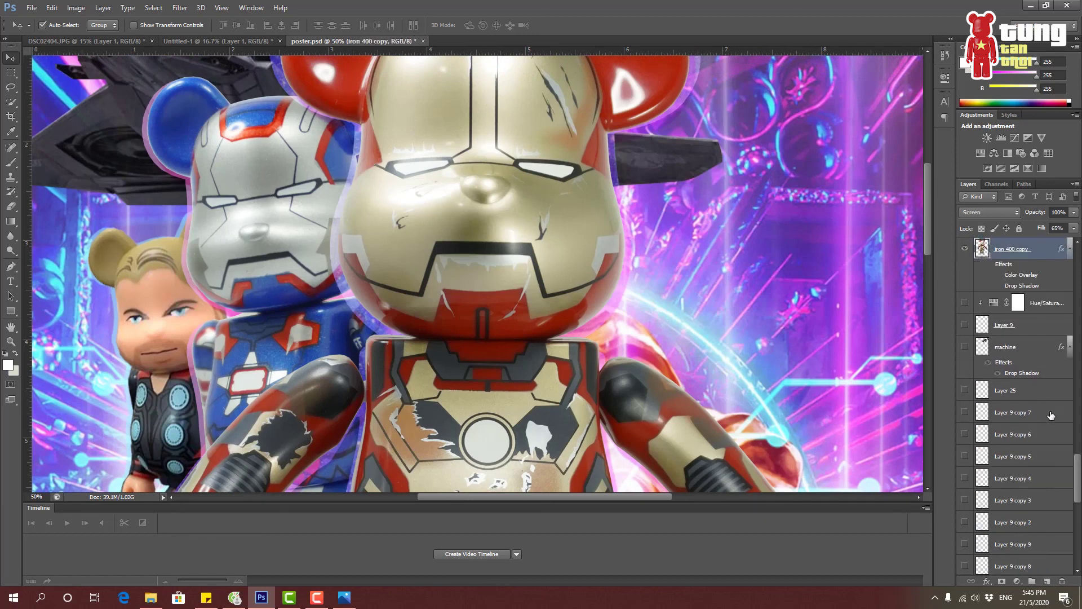
{"action": "left_click_drag", "start_coordinate": [1025, 394], "coordinate": [1025, 389]}
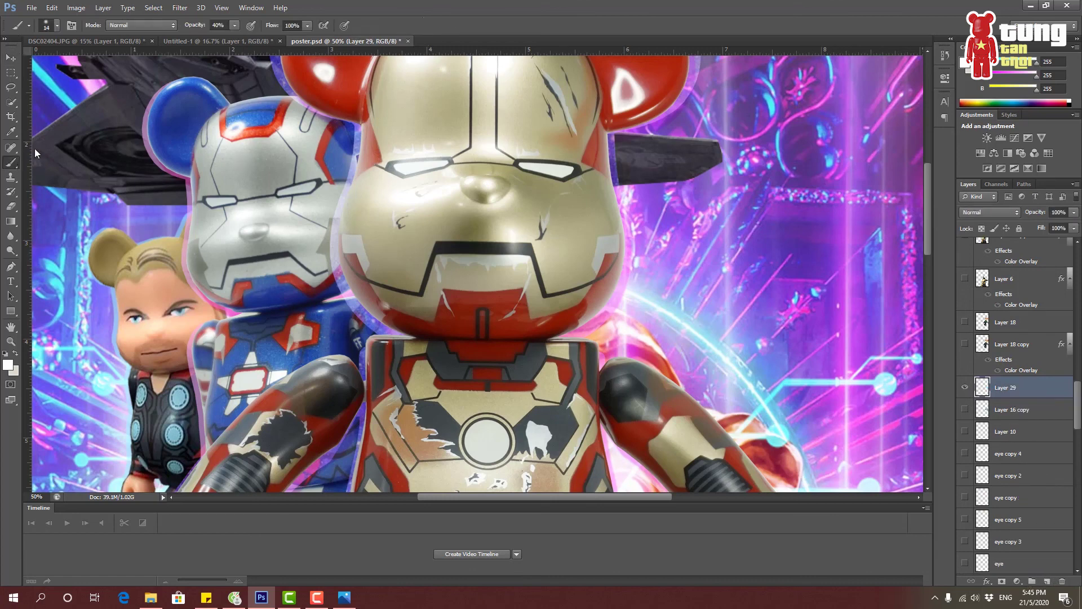
Try to brush red (255, 15, 15) over the blue figure's eyes on the new layer, and discard that layer.
{"action": "left_click", "coordinate": [10, 163]}
{"action": "left_click", "coordinate": [9, 366]}
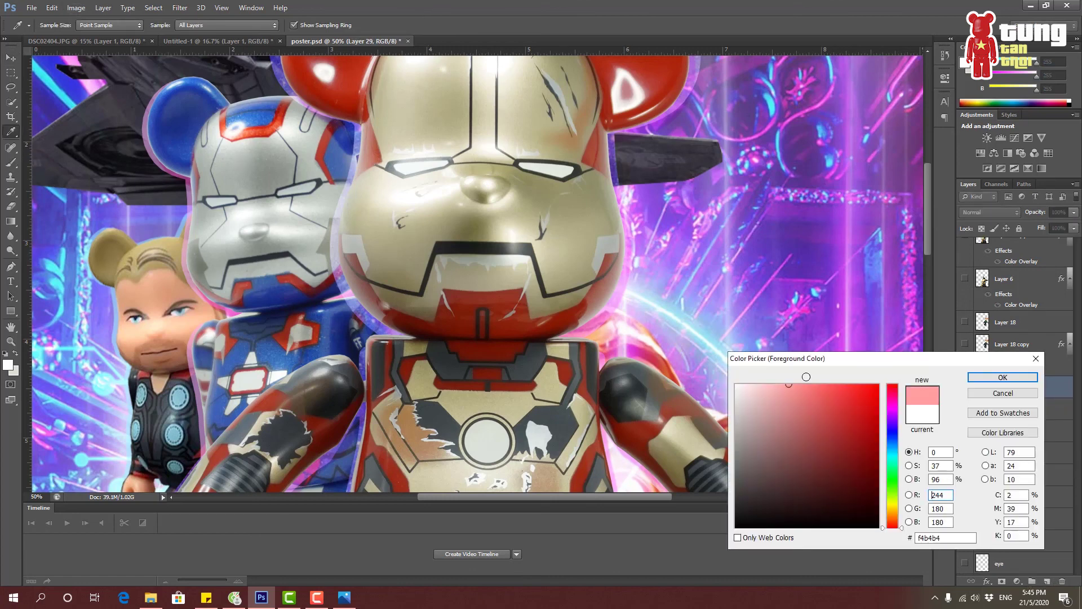
{"action": "key", "text": "Return"}
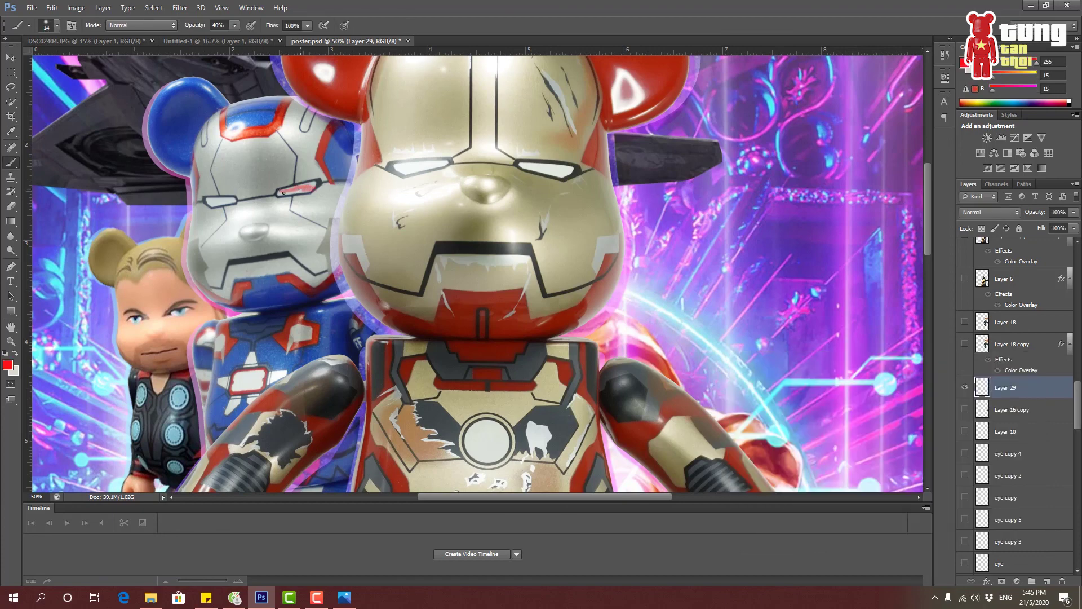
{"action": "left_click_drag", "start_coordinate": [213, 199], "coordinate": [236, 201]}
{"action": "key", "text": "ctrl+z"}
{"action": "left_click", "coordinate": [1009, 409]}
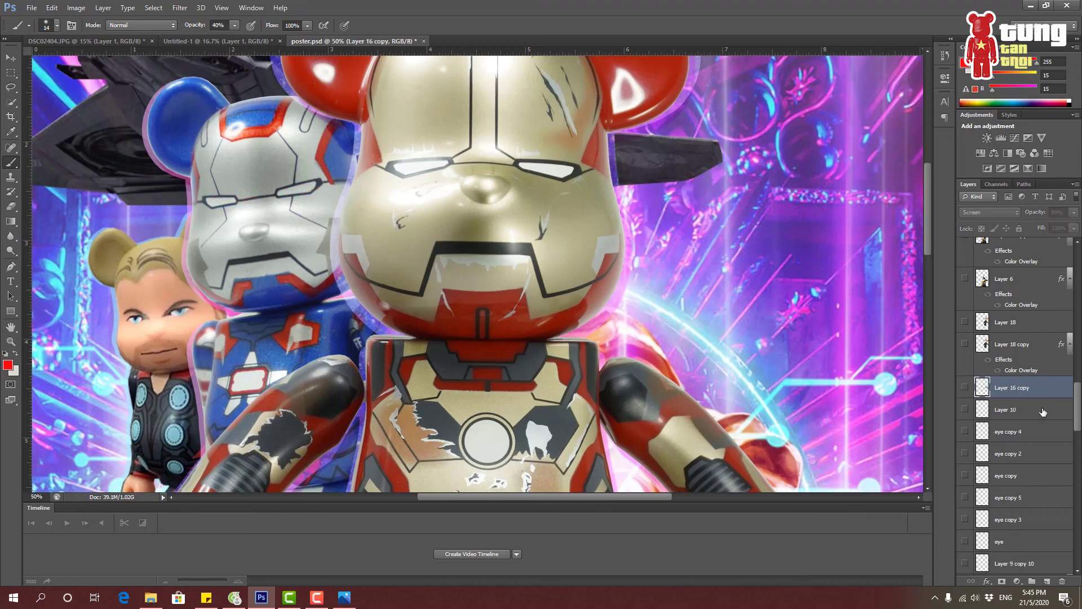
Show Layer 12 with the red eye colouring over the blue xanh figure.
{"action": "scroll", "coordinate": [1074, 416], "scroll_direction": "down", "scroll_amount": 3}
{"action": "scroll", "coordinate": [1054, 417], "scroll_direction": "up", "scroll_amount": 3}
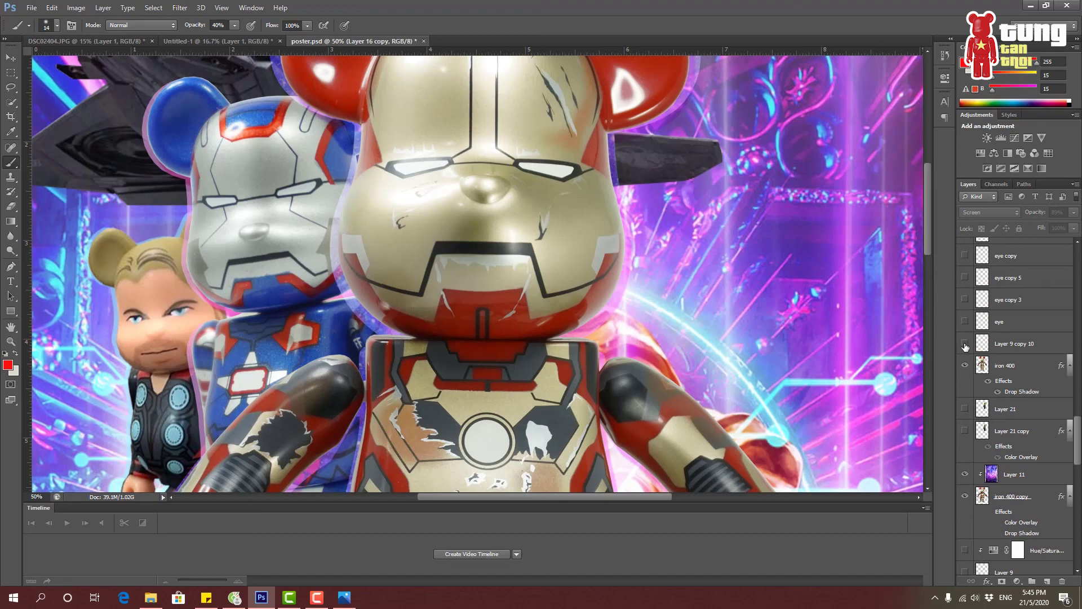
{"action": "scroll", "coordinate": [965, 346], "scroll_direction": "down", "scroll_amount": 6}
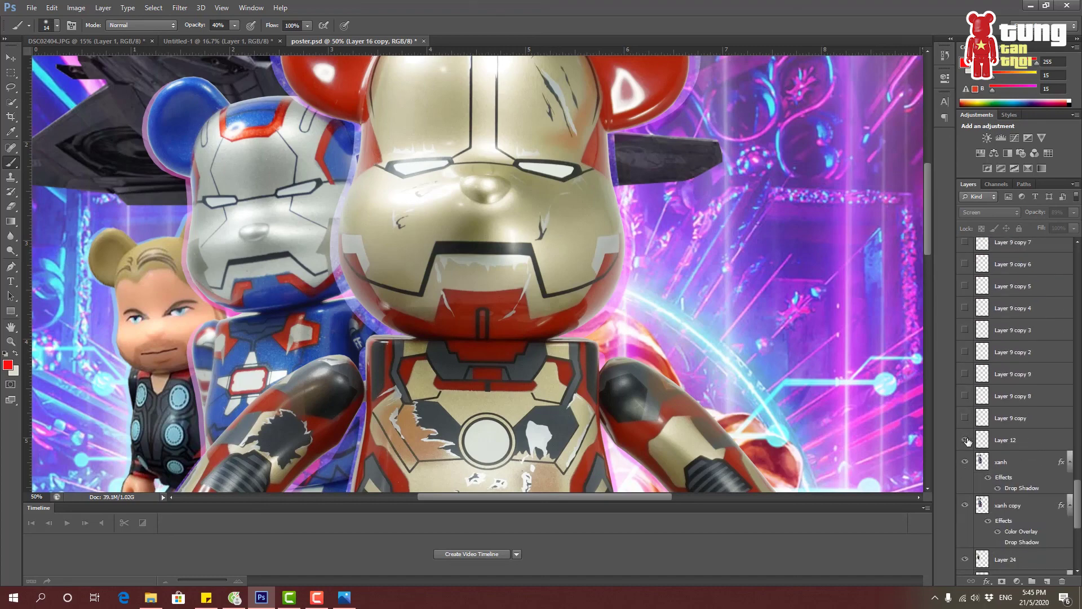
{"action": "left_click", "coordinate": [966, 440]}
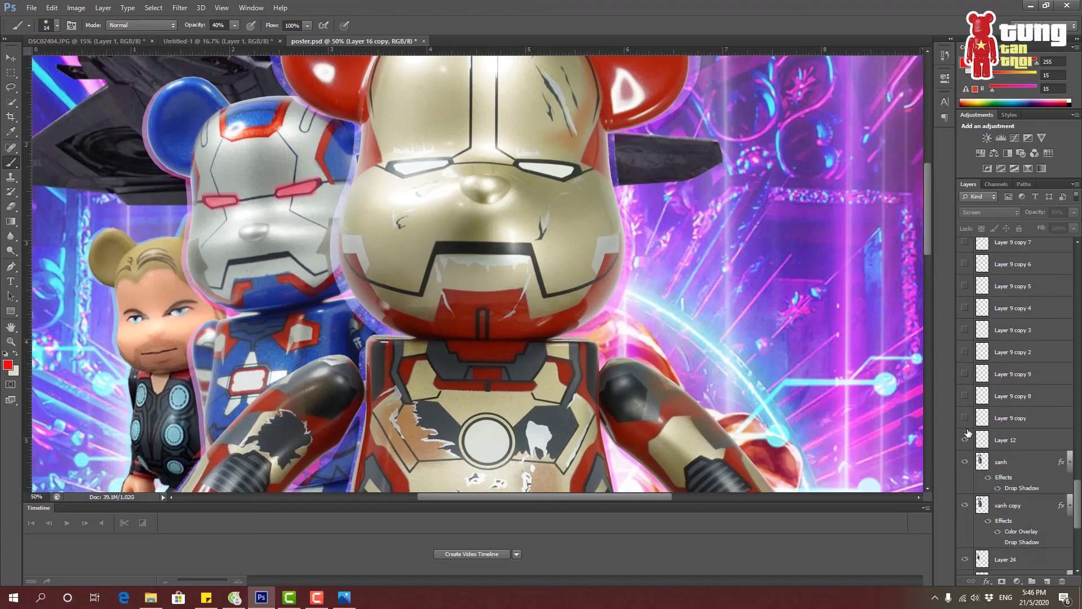
Show the blue figure's white chest glow on Layer 9 copy, comparing the poster with and without it.
{"action": "left_click", "coordinate": [966, 419]}
{"action": "left_click", "coordinate": [966, 420]}
{"action": "left_click", "coordinate": [967, 420]}
{"action": "left_click", "coordinate": [966, 419]}
{"action": "left_click", "coordinate": [966, 418]}
{"action": "left_click", "coordinate": [965, 418]}
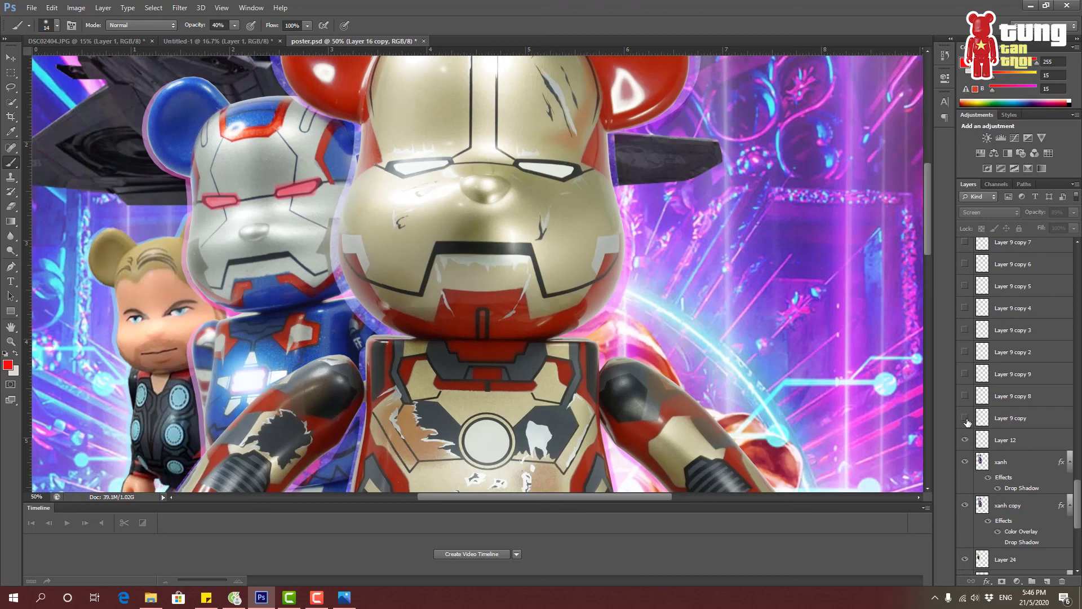
{"action": "left_click", "coordinate": [965, 418]}
{"action": "left_click", "coordinate": [966, 419]}
{"action": "left_click", "coordinate": [967, 419]}
Switch to the Cốc Cốc browser and try changing the image search to "ligth ironman effect".
{"action": "left_click", "coordinate": [235, 597]}
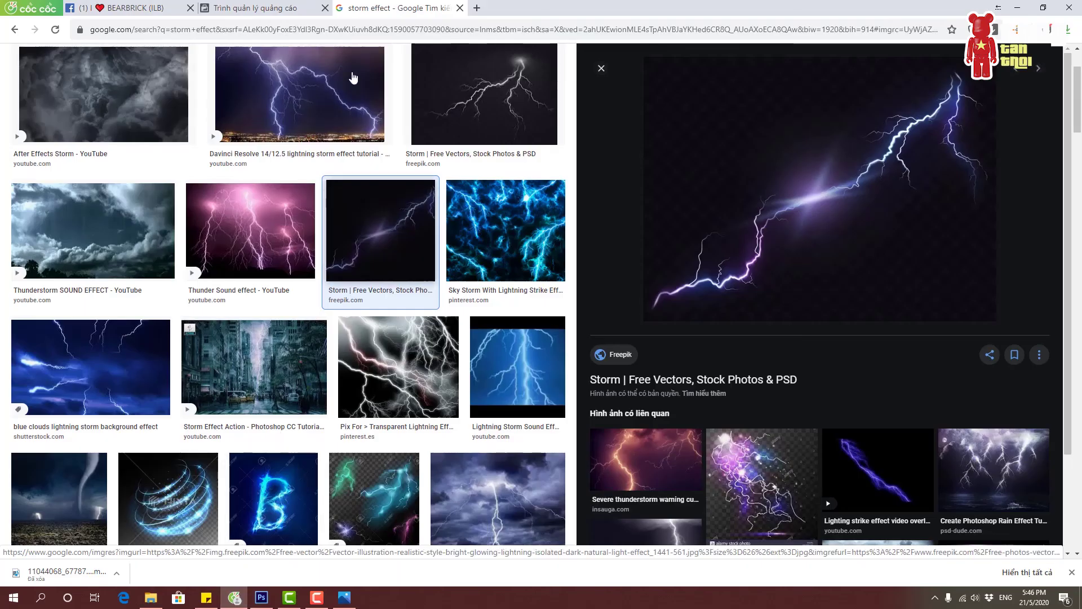
{"action": "scroll", "coordinate": [353, 77], "scroll_direction": "up", "scroll_amount": 2}
{"action": "left_click_drag", "start_coordinate": [117, 68], "coordinate": [32, 72]}
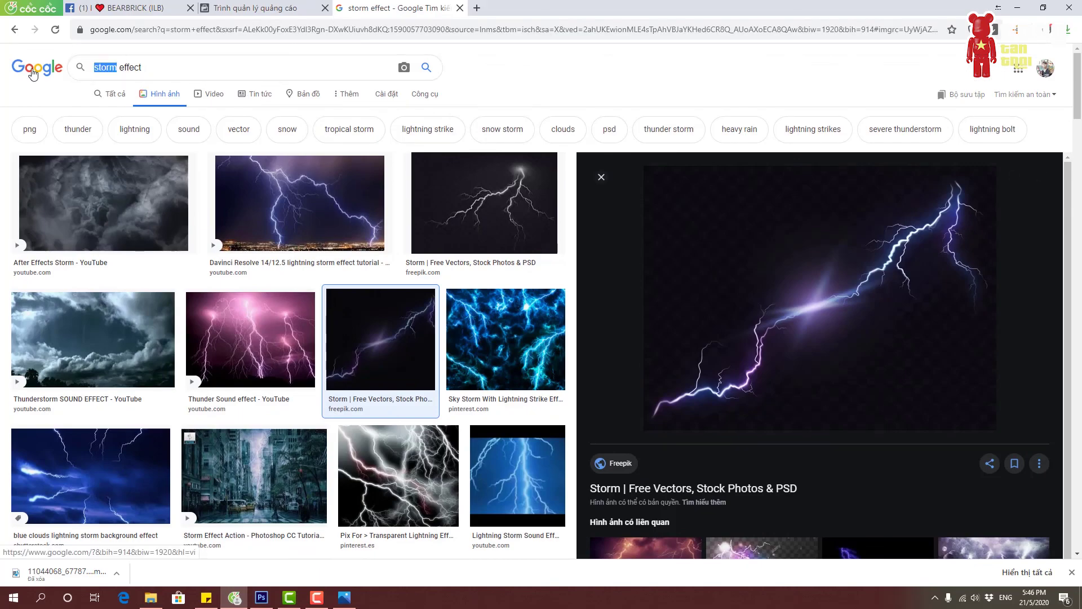
{"action": "type", "text": "ligt"}
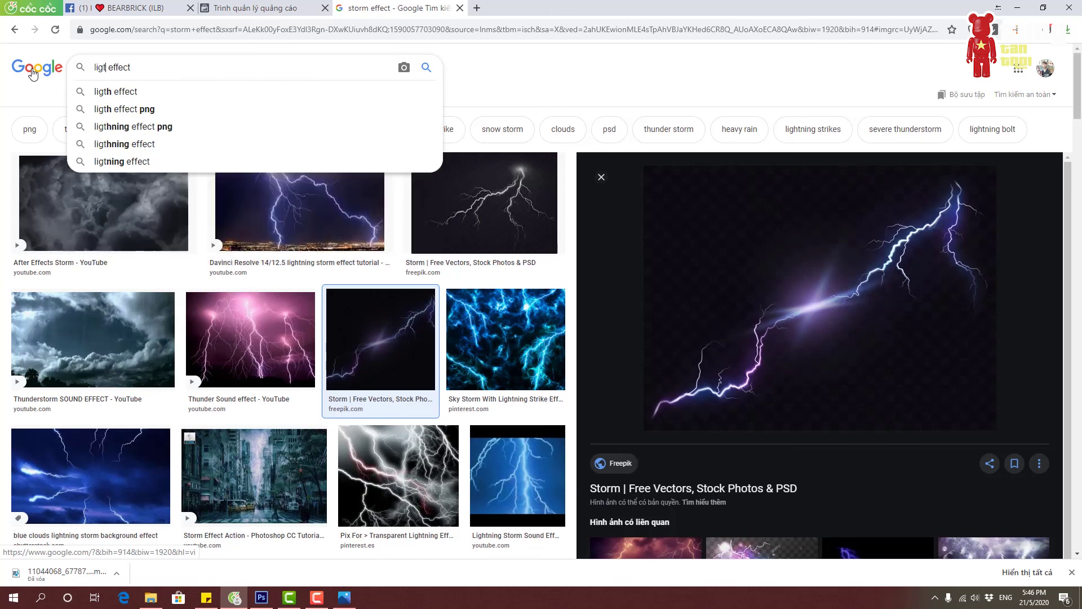
{"action": "key", "text": "Down"}
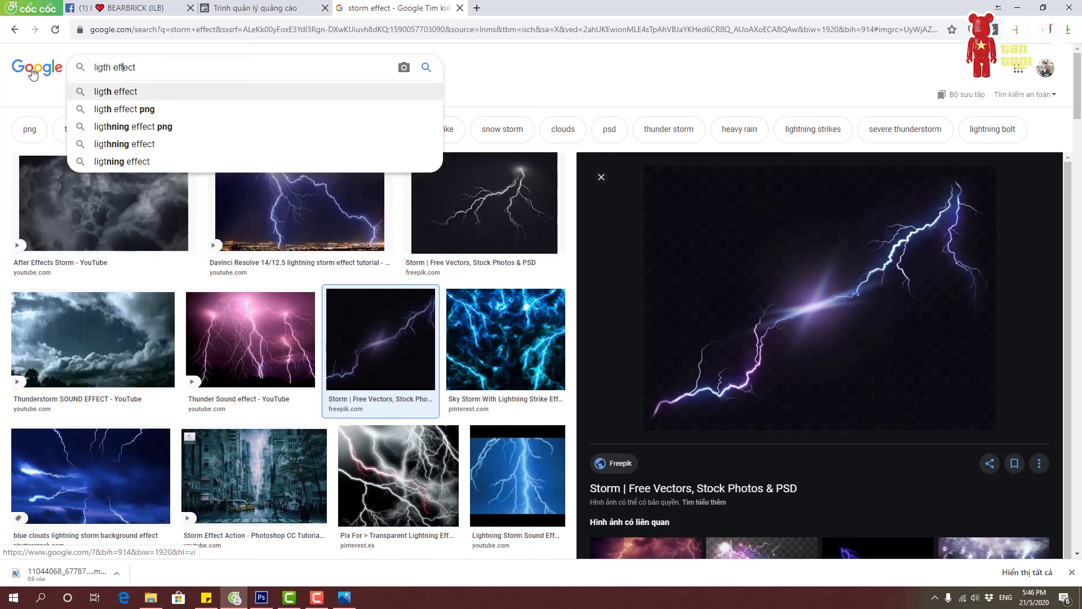
{"action": "type", "text": "ironman"}
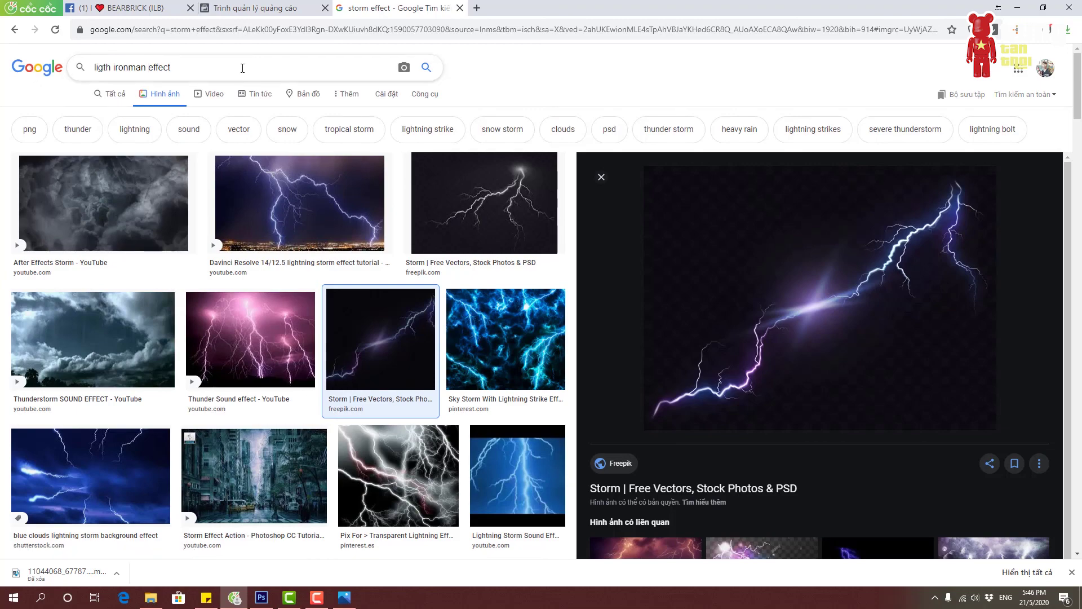
{"action": "scroll", "coordinate": [244, 95], "scroll_direction": "down", "scroll_amount": 2}
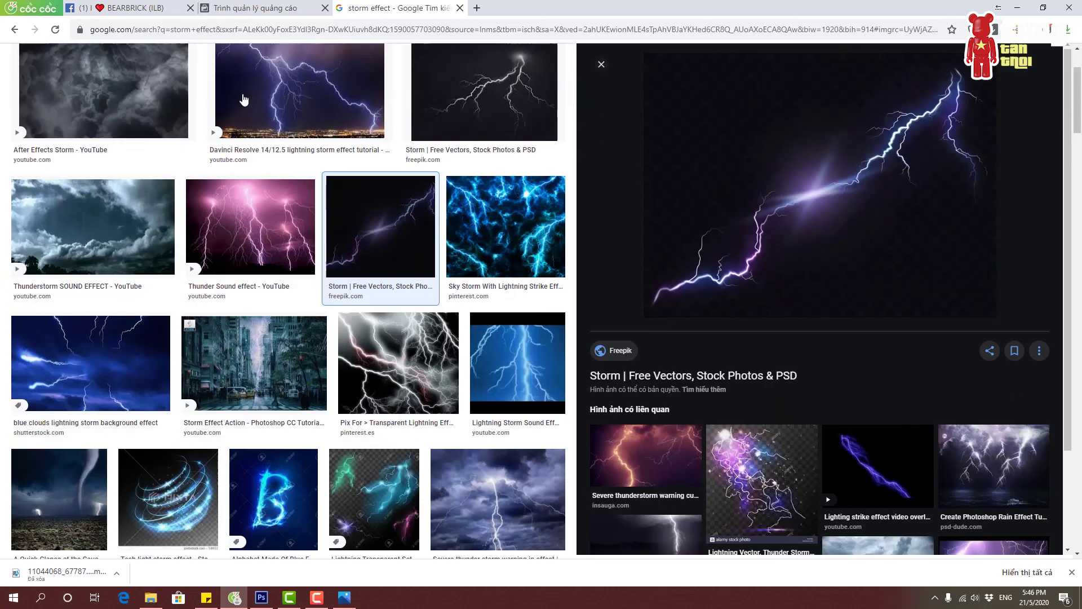
{"action": "scroll", "coordinate": [226, 141], "scroll_direction": "up", "scroll_amount": 2}
{"action": "left_click", "coordinate": [187, 71]}
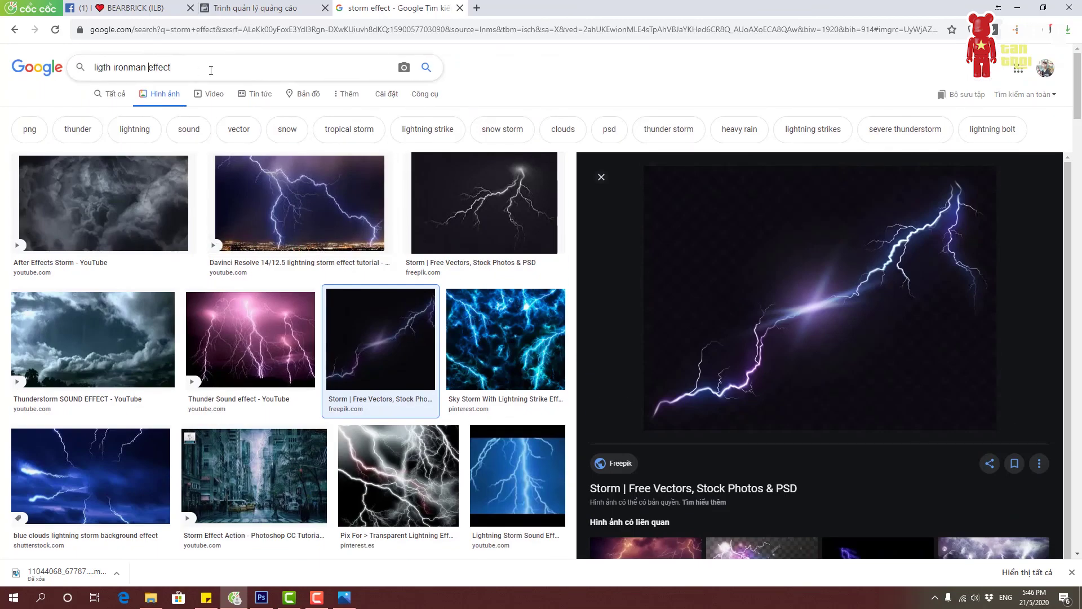
{"action": "left_click", "coordinate": [601, 177]}
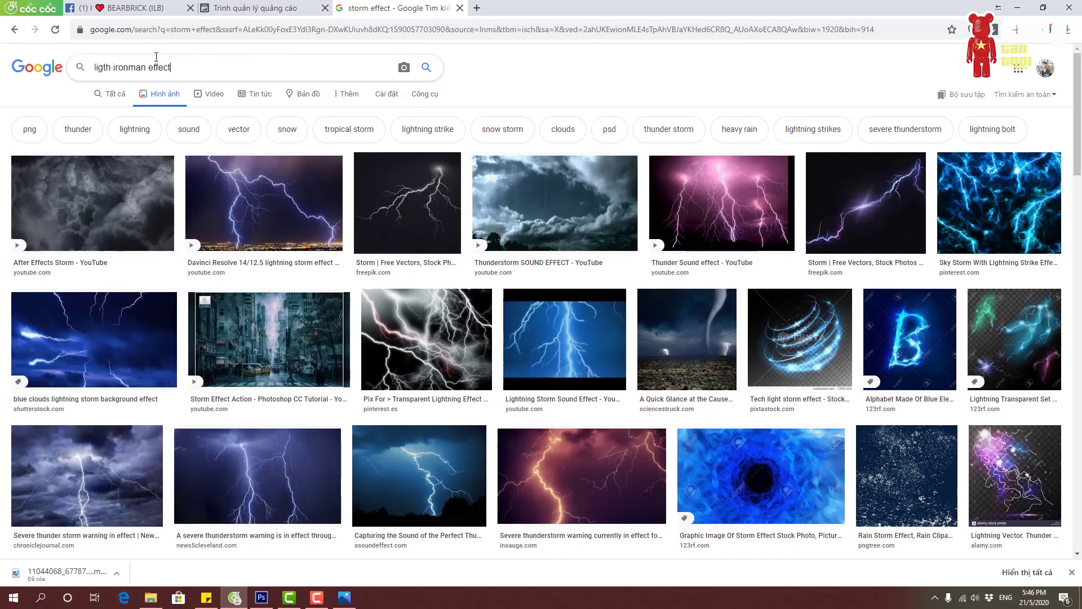
{"action": "left_click", "coordinate": [55, 29]}
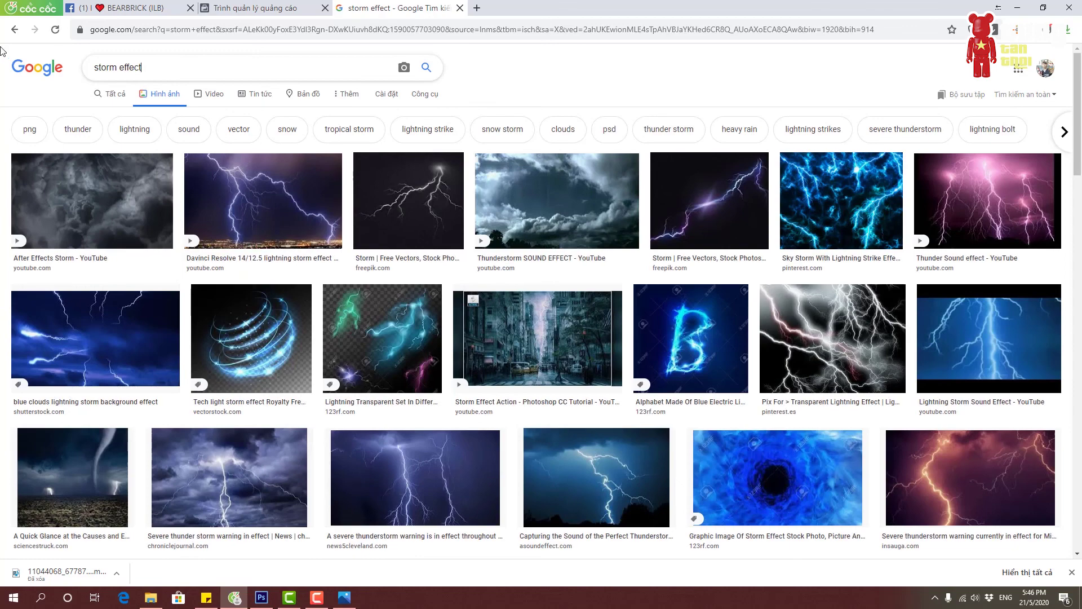
Search Google Images for "light ironman png" and look through the glow and arc reactor pictures.
{"action": "key", "text": "ctrl+a"}
{"action": "type", "text": "light"}
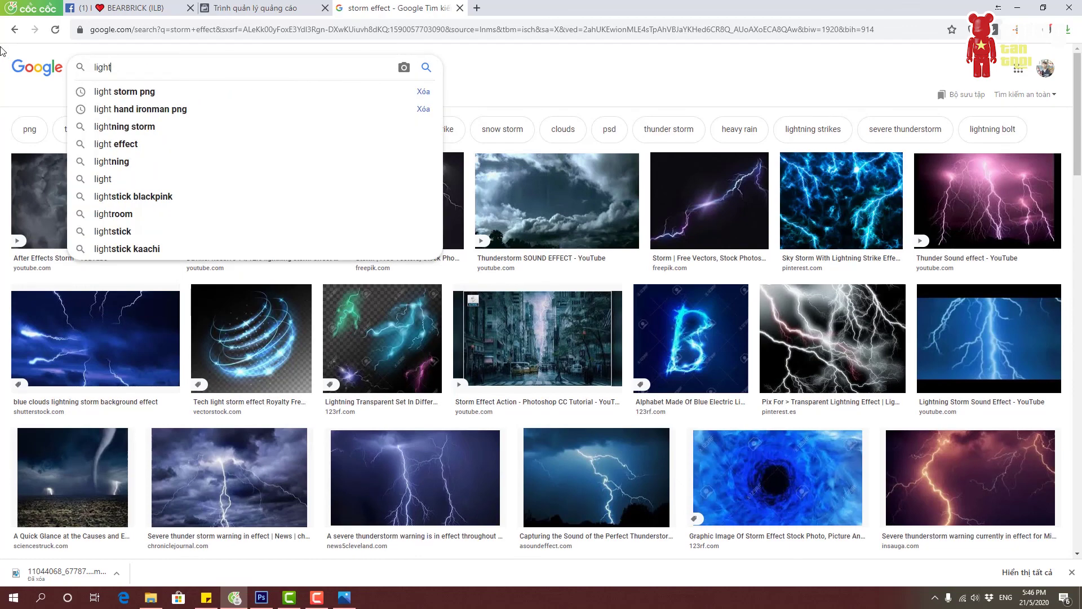
{"action": "type", "text": " iron,"}
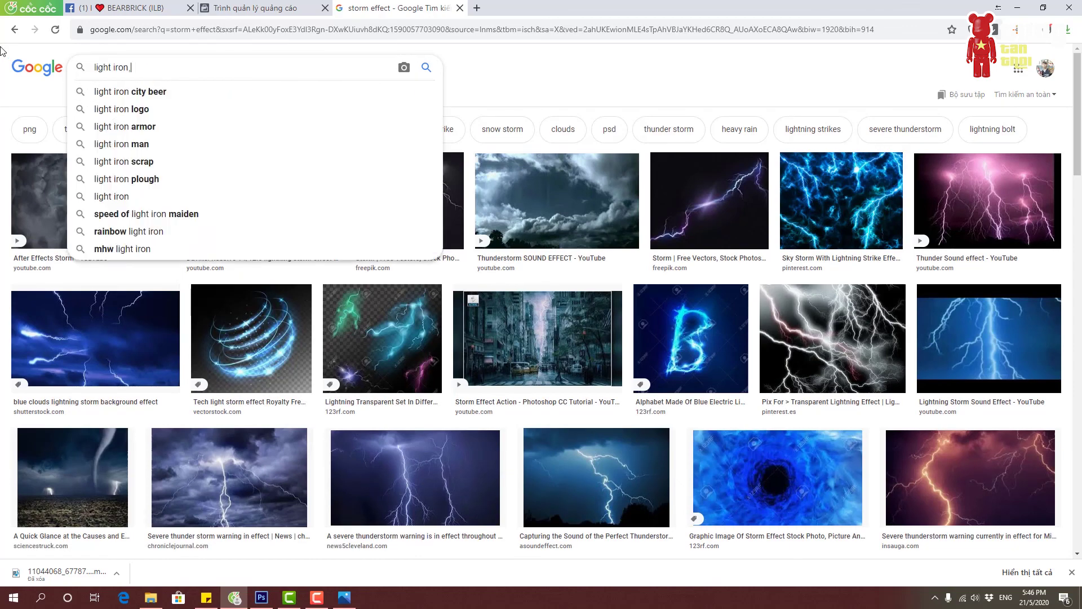
{"action": "key", "text": "BackSpace"}
{"action": "type", "text": "man png"}
{"action": "key", "text": "Return"}
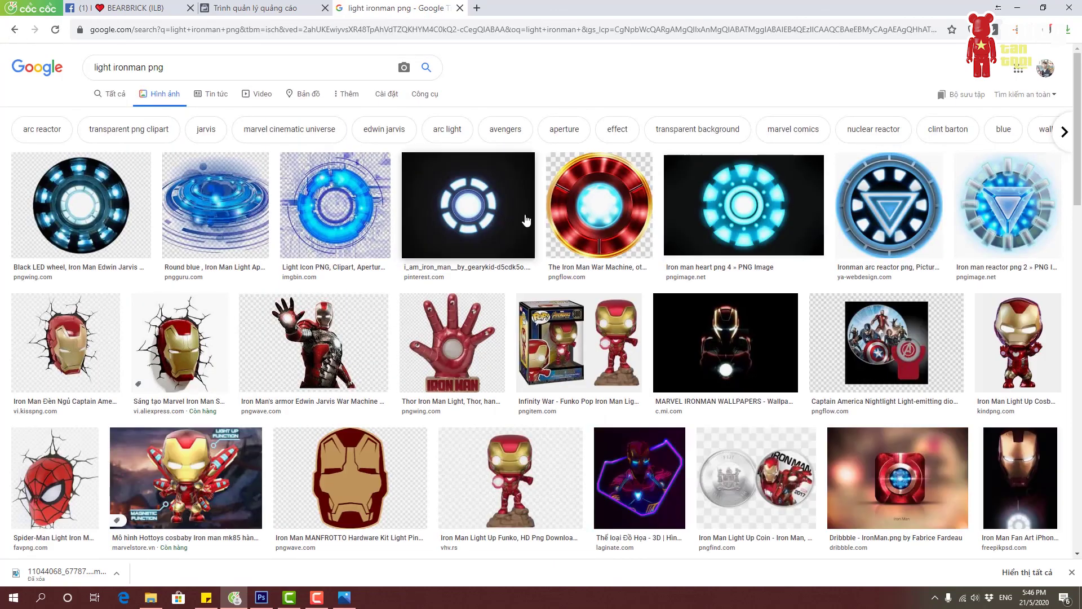
{"action": "scroll", "coordinate": [401, 199], "scroll_direction": "down", "scroll_amount": 4}
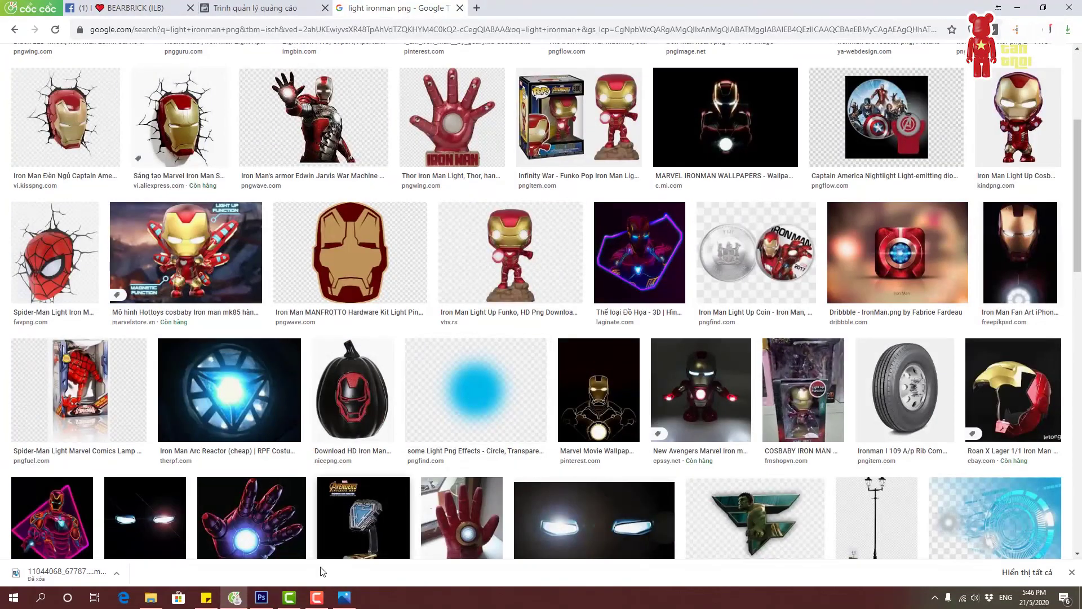
Return to Photoshop and show the blond figure's eye glows on Layer 9 copy 8 and Layer 9 copy 9.
{"action": "left_click", "coordinate": [261, 597]}
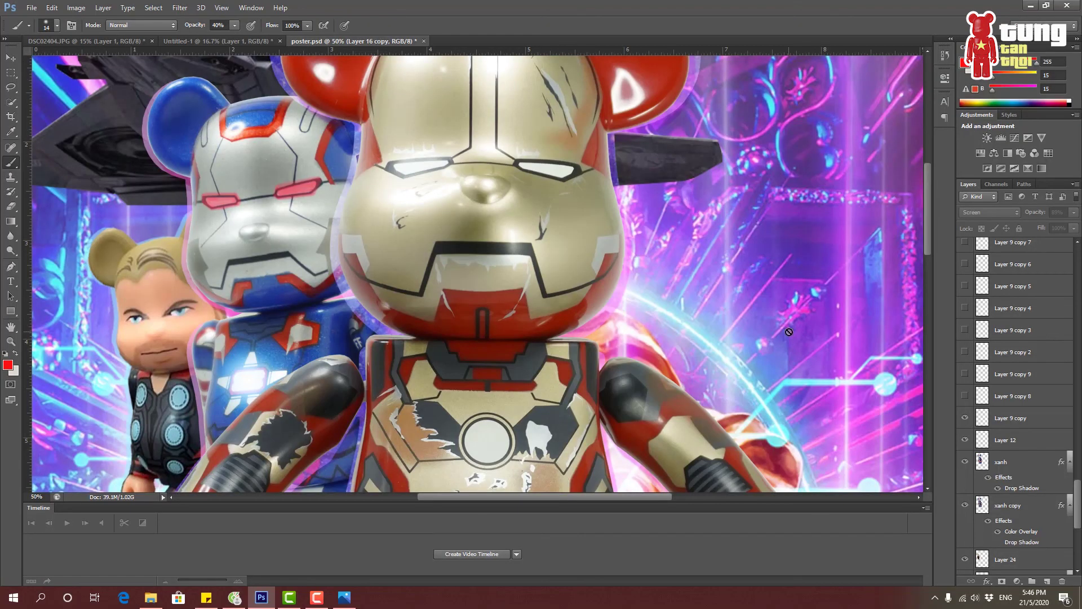
{"action": "left_click", "coordinate": [965, 396]}
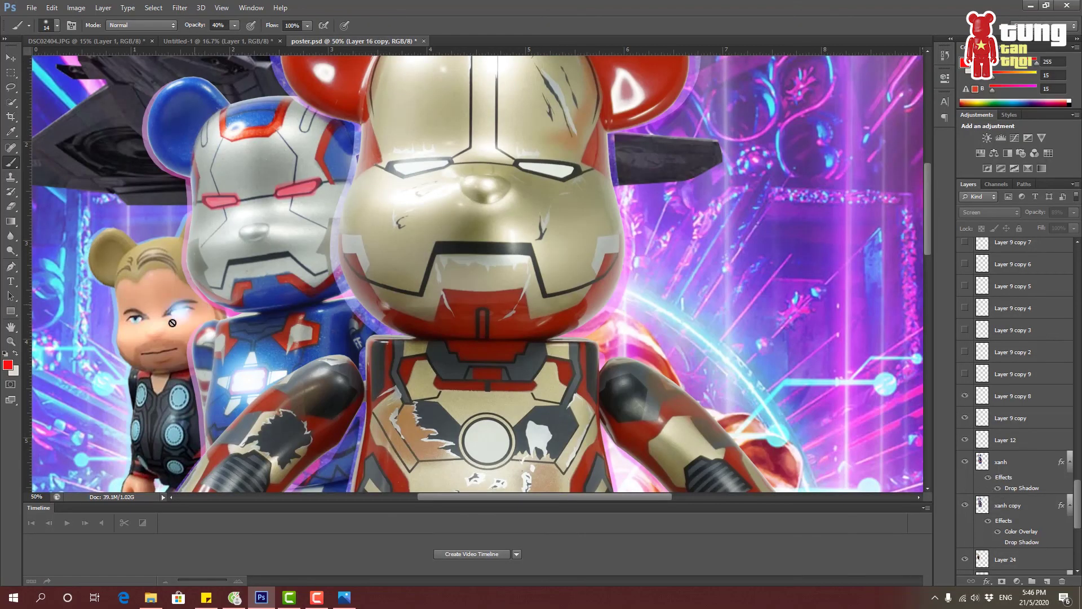
{"action": "left_click", "coordinate": [965, 374]}
Show the blond figure's chest-disc glows on Layer 9 copy 2 through Layer 9 copy 7.
{"action": "left_click", "coordinate": [965, 352]}
{"action": "scroll", "coordinate": [220, 374], "scroll_direction": "down", "scroll_amount": 1}
{"action": "scroll", "coordinate": [219, 375], "scroll_direction": "down", "scroll_amount": 1}
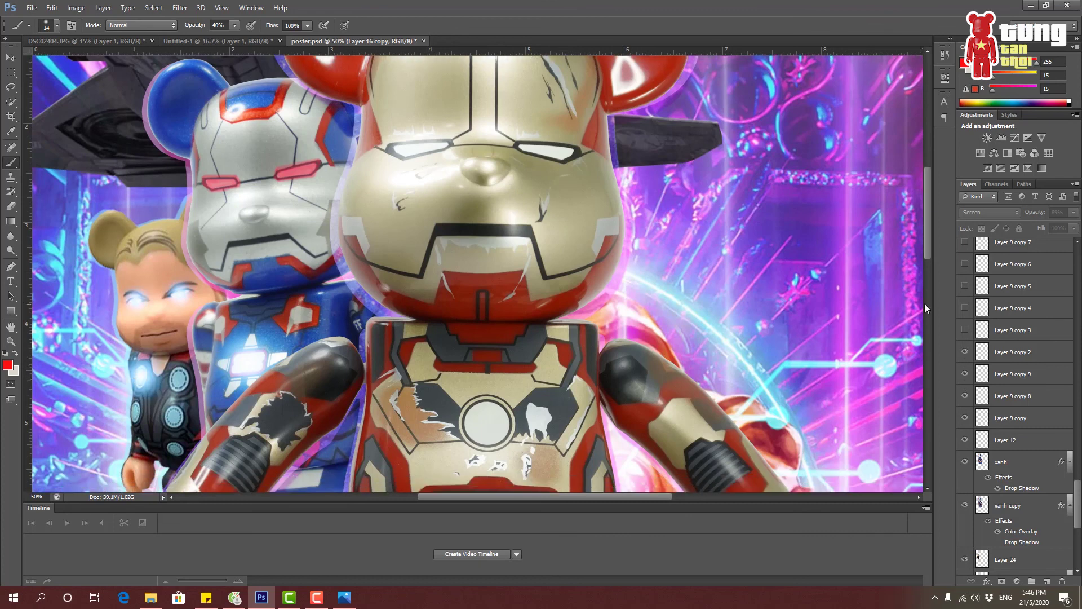
{"action": "left_click", "coordinate": [965, 330]}
{"action": "left_click", "coordinate": [965, 308]}
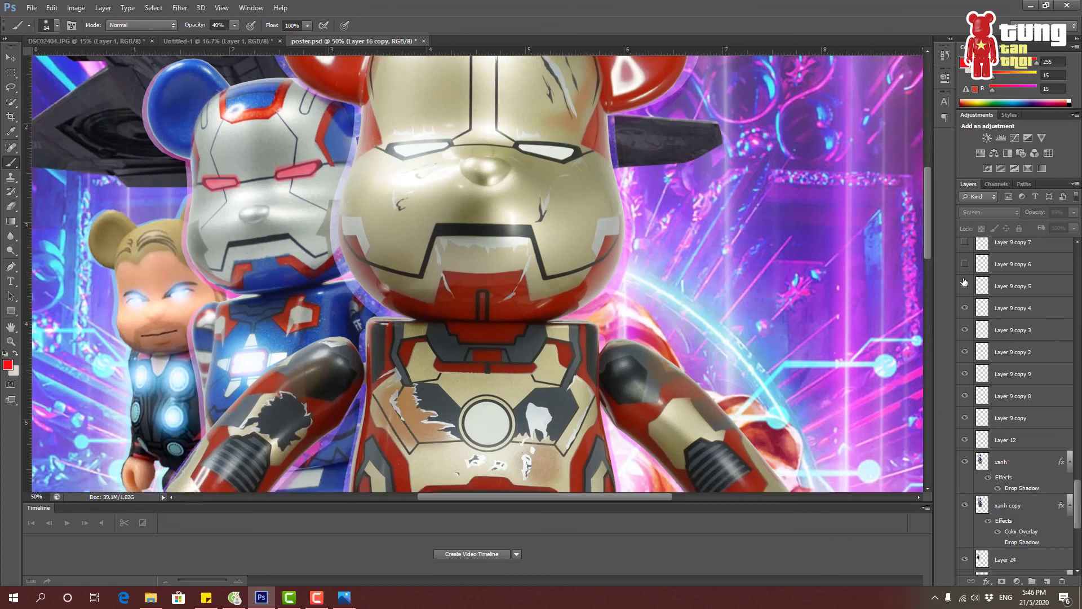
{"action": "left_click", "coordinate": [965, 286]}
{"action": "left_click", "coordinate": [965, 263]}
{"action": "left_click", "coordinate": [965, 243]}
Show Layer 25 with the lightning over the blond figure's chest, keeping Layer 9 copy 7 visible.
{"action": "scroll", "coordinate": [967, 265], "scroll_direction": "up", "scroll_amount": 3}
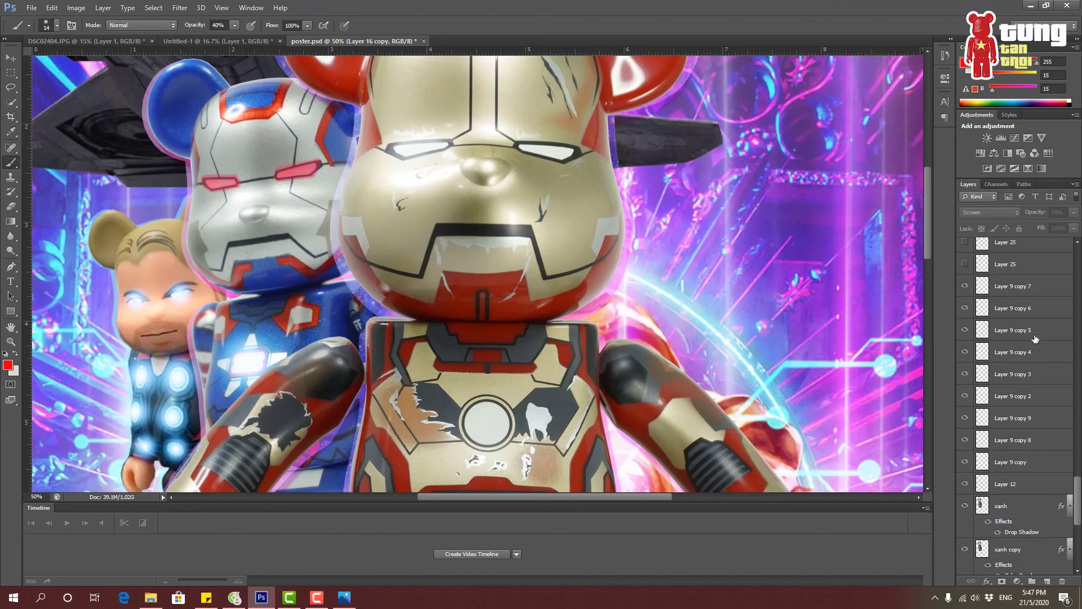
{"action": "left_click", "coordinate": [965, 286]}
{"action": "left_click", "coordinate": [965, 286]}
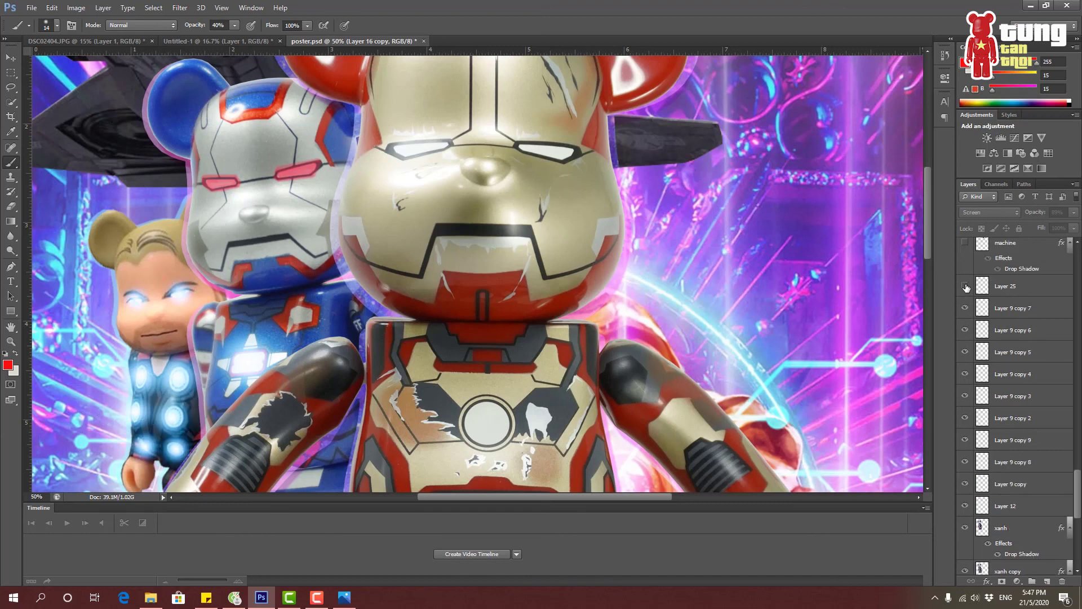
{"action": "left_click", "coordinate": [965, 285]}
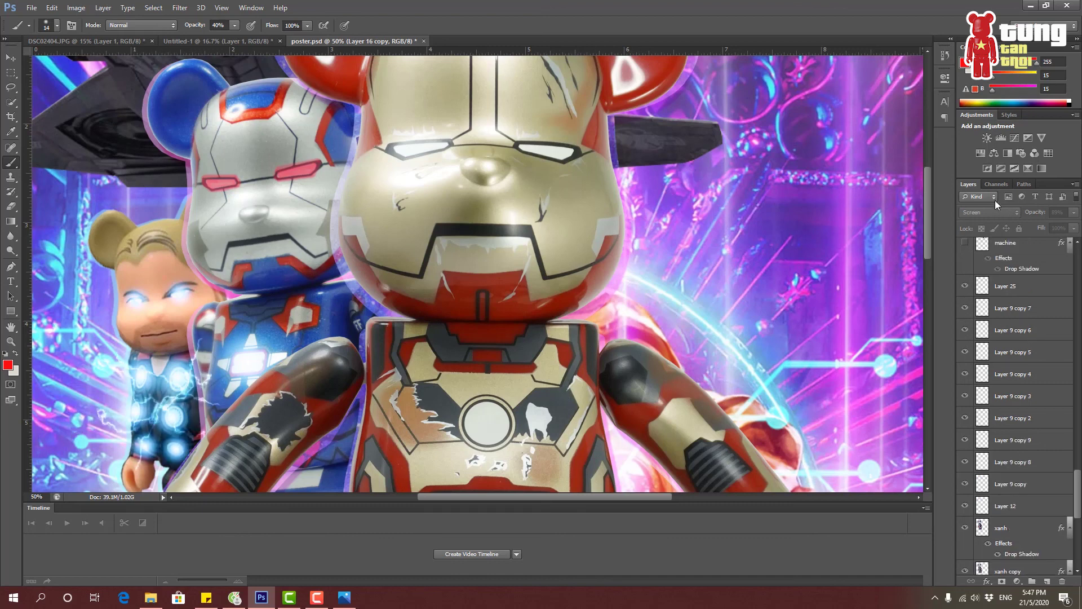
Try the Normal blending mode on the lightning in Layer 25, and set it back to Overlay.
{"action": "left_click", "coordinate": [1008, 285]}
{"action": "left_click", "coordinate": [985, 213]}
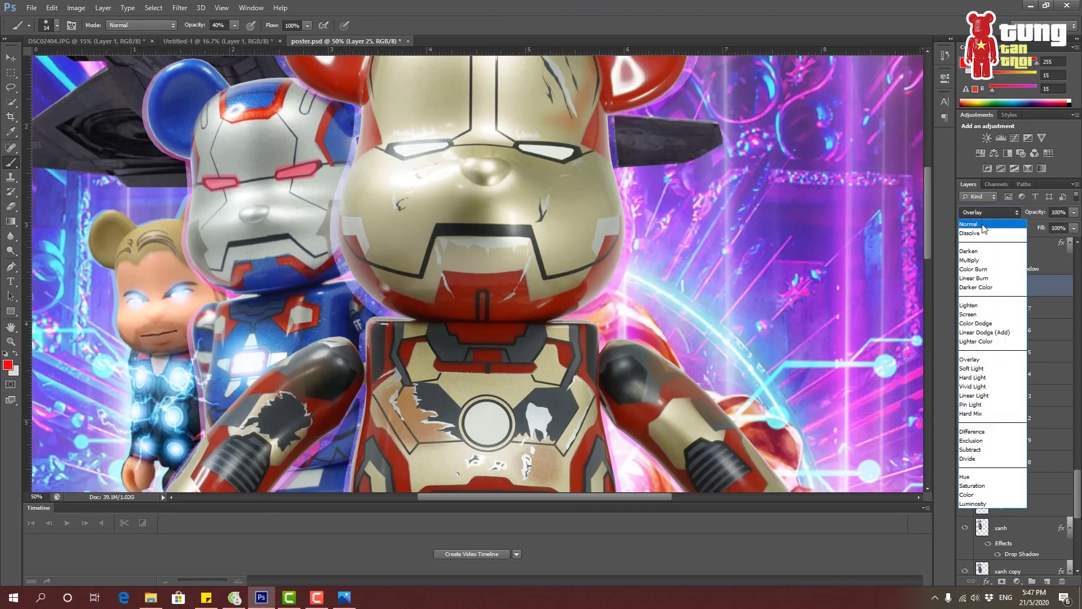
{"action": "left_click", "coordinate": [984, 224]}
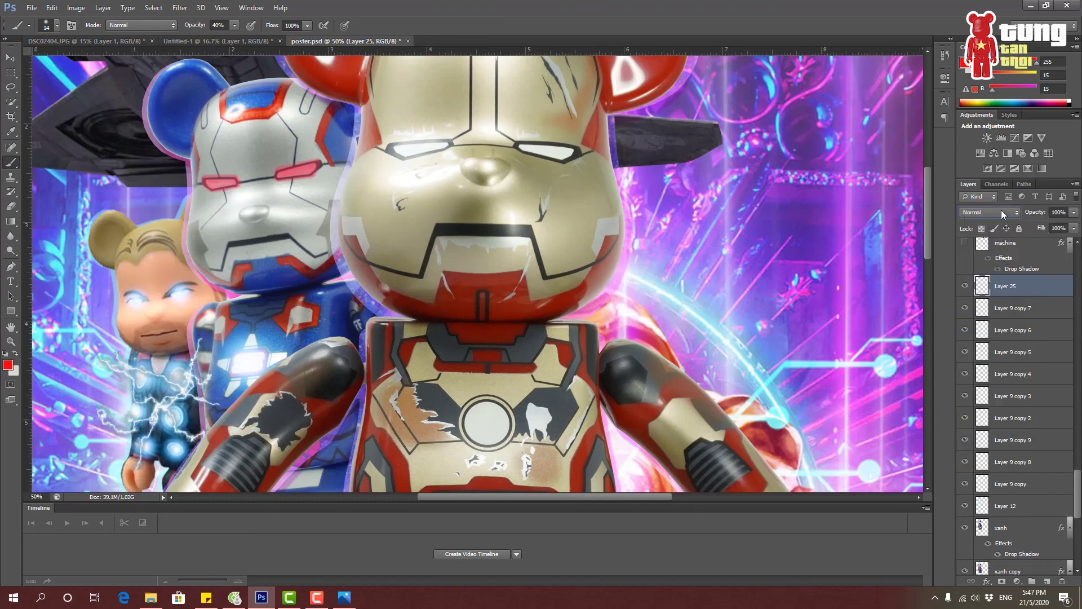
{"action": "left_click", "coordinate": [1001, 211]}
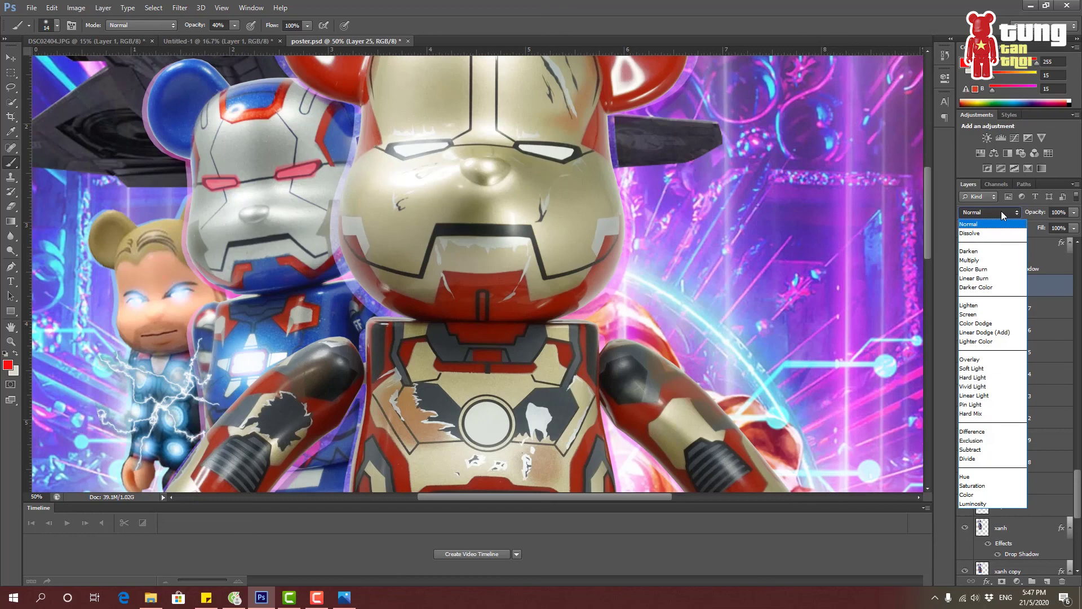
{"action": "left_click", "coordinate": [999, 360]}
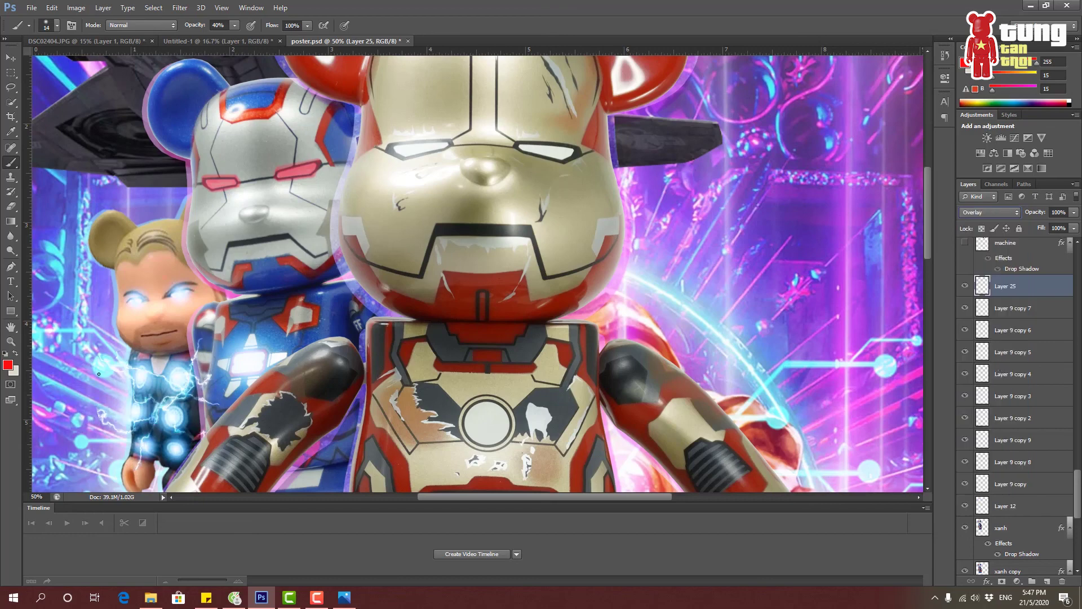
View the whole poster at 15% and show the machine figure with Layer 9 and its Hue/Saturation adjustment.
{"action": "scroll", "coordinate": [984, 381], "scroll_direction": "up", "scroll_amount": 4}
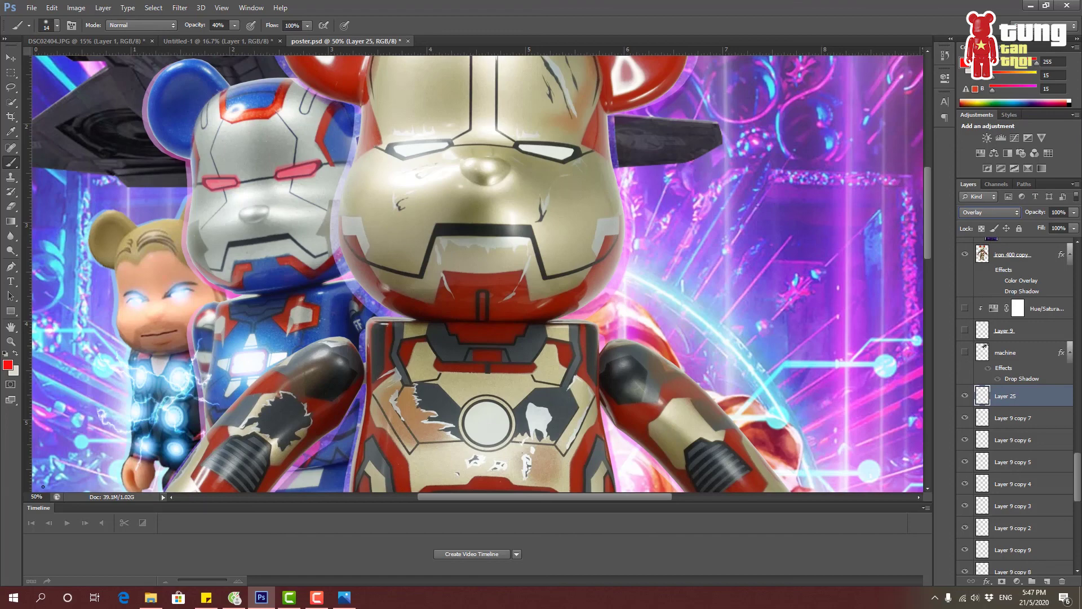
{"action": "left_click", "coordinate": [36, 496]}
{"action": "type", "text": "15"}
{"action": "key", "text": "Return"}
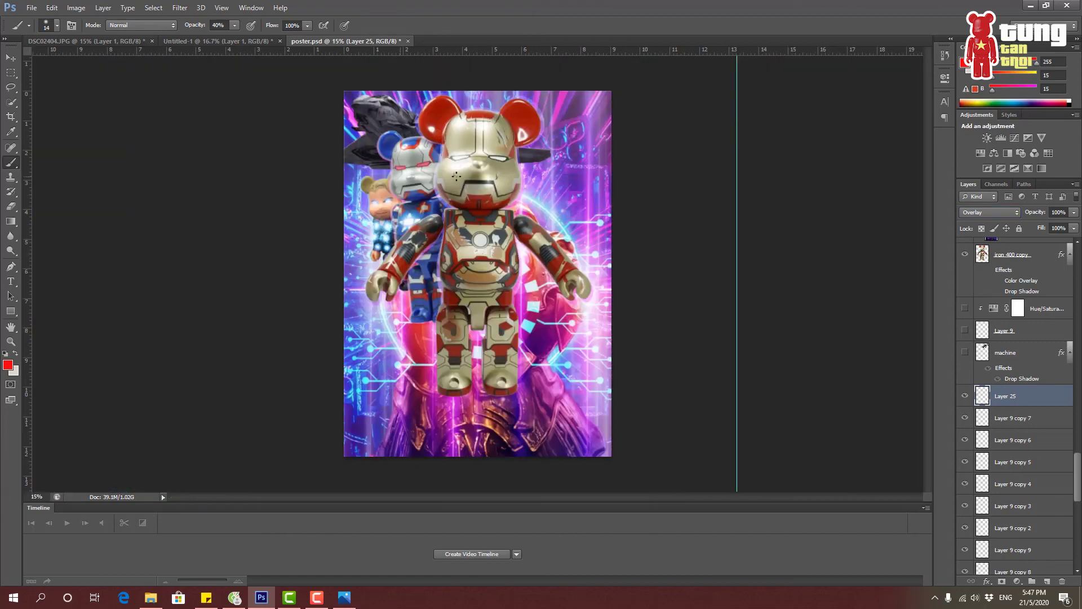
{"action": "left_click", "coordinate": [964, 353]}
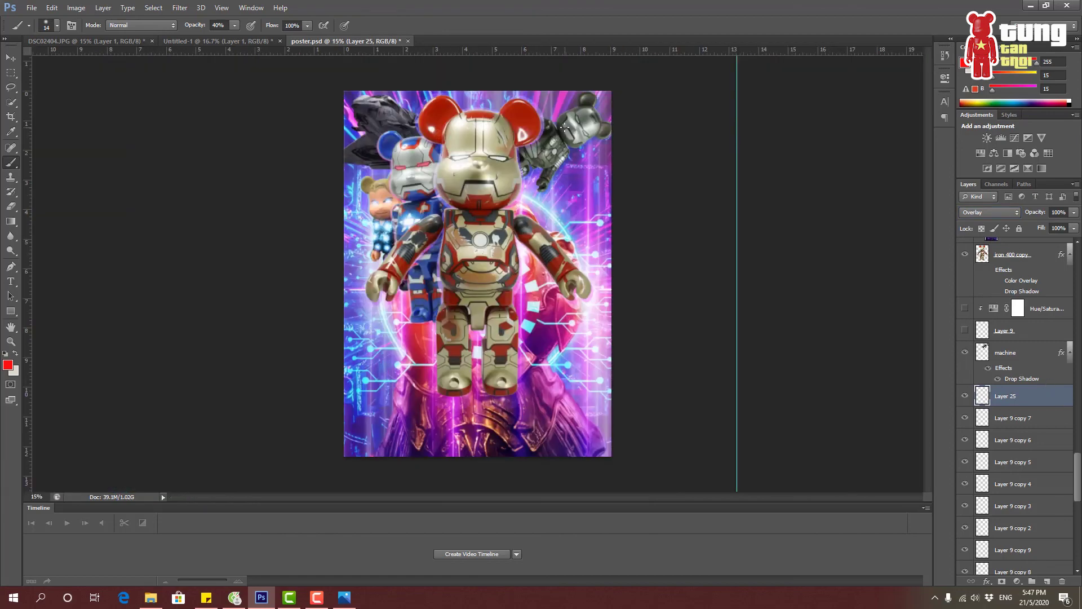
{"action": "left_click", "coordinate": [964, 330]}
{"action": "left_click", "coordinate": [965, 309]}
Show the eyepatch figure on Layer 21 together with the Color Overlay outline on Layer 21 copy.
{"action": "scroll", "coordinate": [1003, 366], "scroll_direction": "up", "scroll_amount": 3}
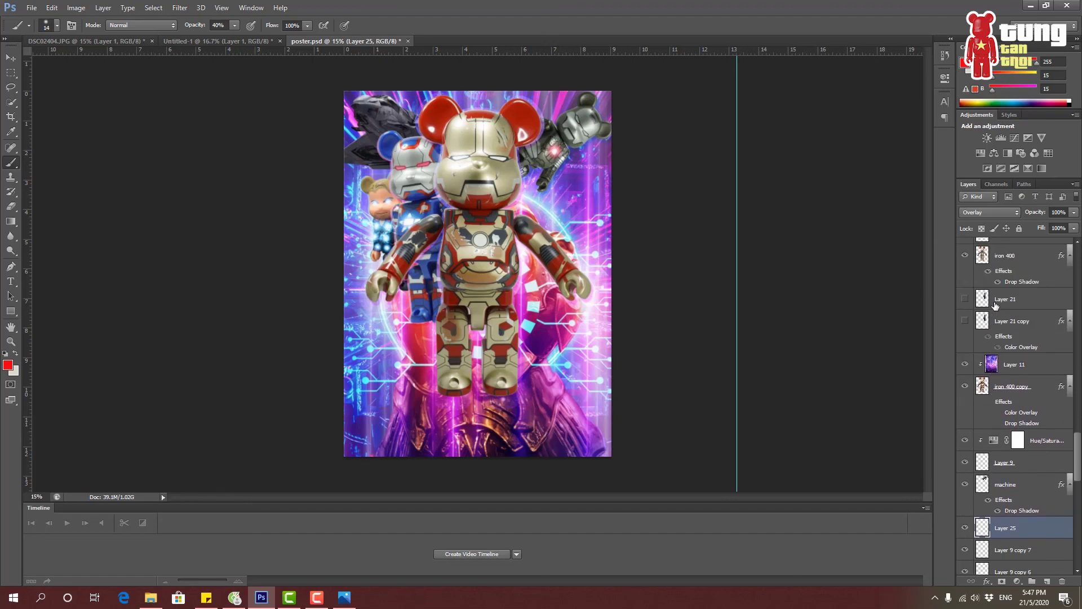
{"action": "left_click", "coordinate": [965, 321]}
{"action": "left_click", "coordinate": [965, 321]}
{"action": "left_click", "coordinate": [965, 299]}
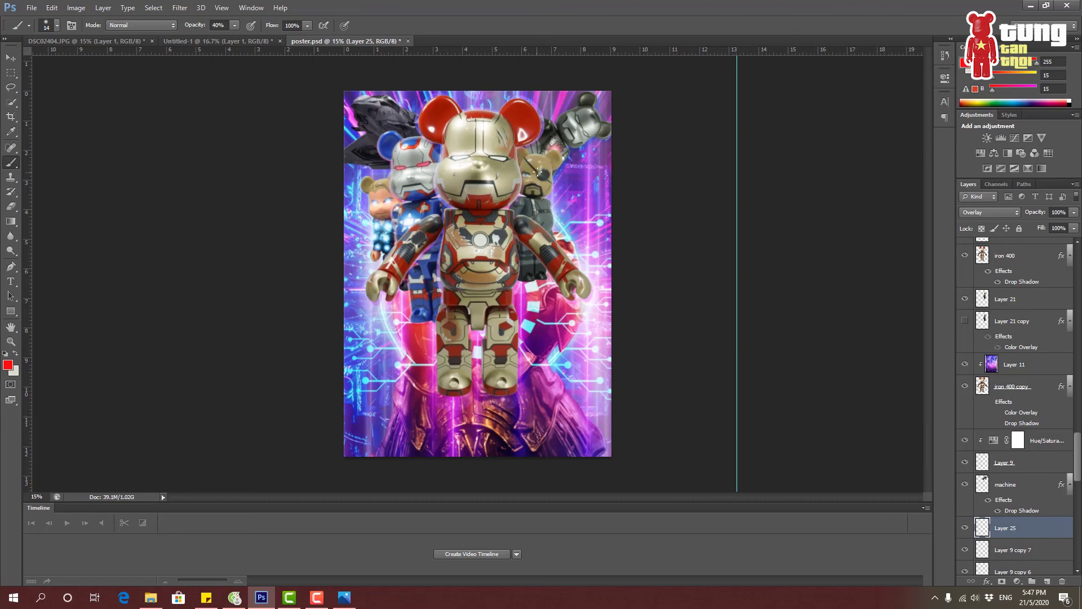
{"action": "left_click", "coordinate": [965, 321]}
Show the eye glow layers eye, eye copy 3 and eye copy 5 above the iron 400 figure.
{"action": "scroll", "coordinate": [966, 324], "scroll_direction": "up", "scroll_amount": 4}
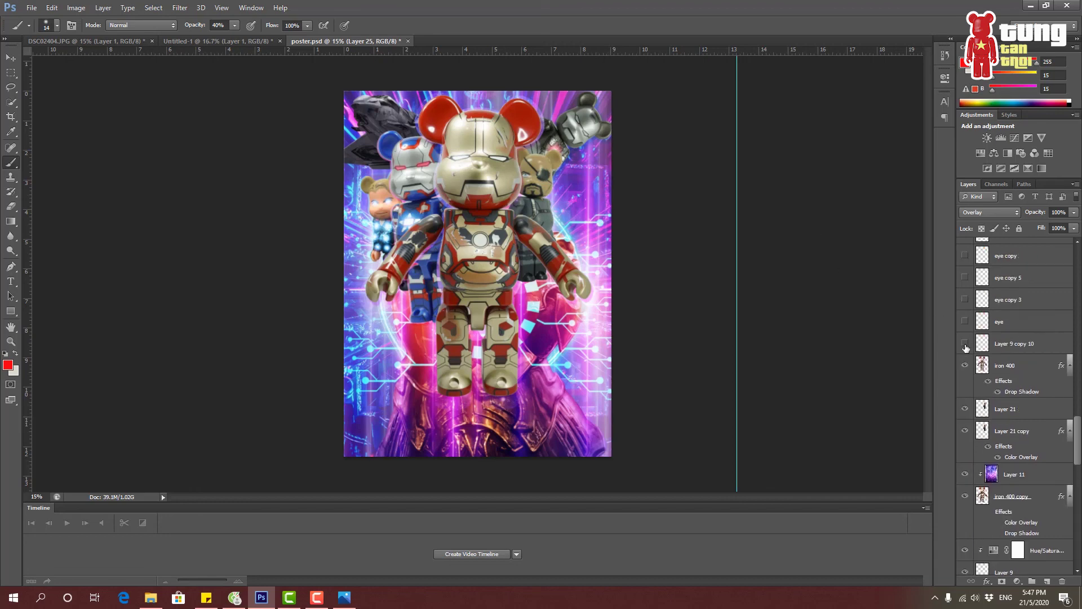
{"action": "left_click", "coordinate": [965, 321]}
{"action": "left_click", "coordinate": [965, 321]}
{"action": "left_click", "coordinate": [964, 300]}
{"action": "left_click", "coordinate": [964, 301]}
{"action": "left_click", "coordinate": [965, 300]}
{"action": "left_click", "coordinate": [965, 277]}
Show the remaining eye glows on eye copy, eye copy 2 and eye copy 4, along with Layer 10.
{"action": "scroll", "coordinate": [966, 282], "scroll_direction": "up", "scroll_amount": 1}
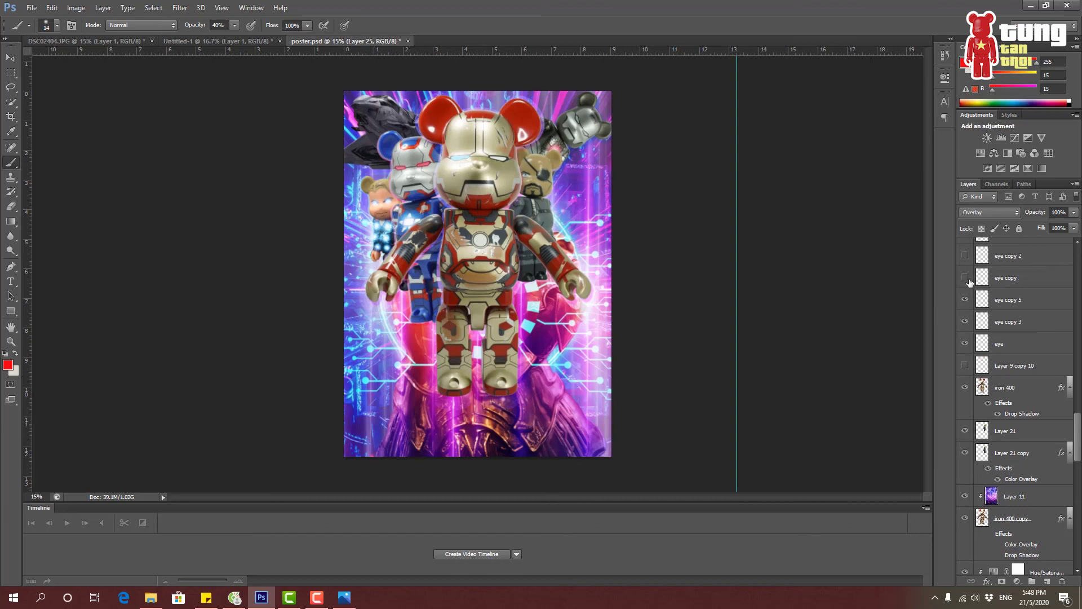
{"action": "left_click", "coordinate": [965, 278]}
{"action": "left_click", "coordinate": [965, 256]}
{"action": "scroll", "coordinate": [966, 257], "scroll_direction": "up", "scroll_amount": 2}
{"action": "left_click", "coordinate": [965, 277]}
Show the blue hand glow on Layer 16 copy, switching it on and off to compare.
{"action": "scroll", "coordinate": [965, 282], "scroll_direction": "up", "scroll_amount": 2}
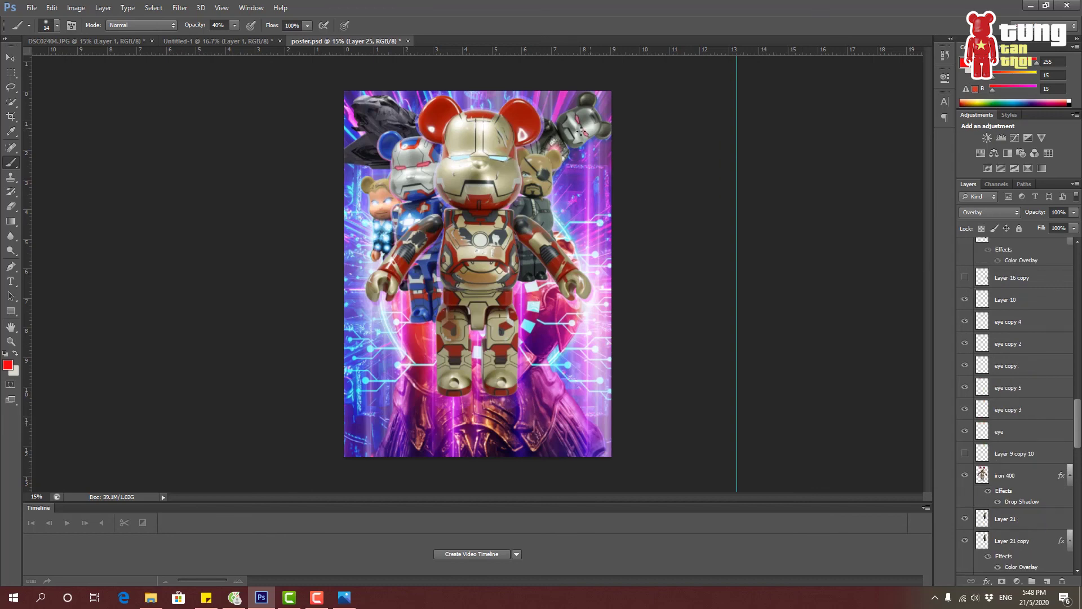
{"action": "left_click", "coordinate": [965, 277]}
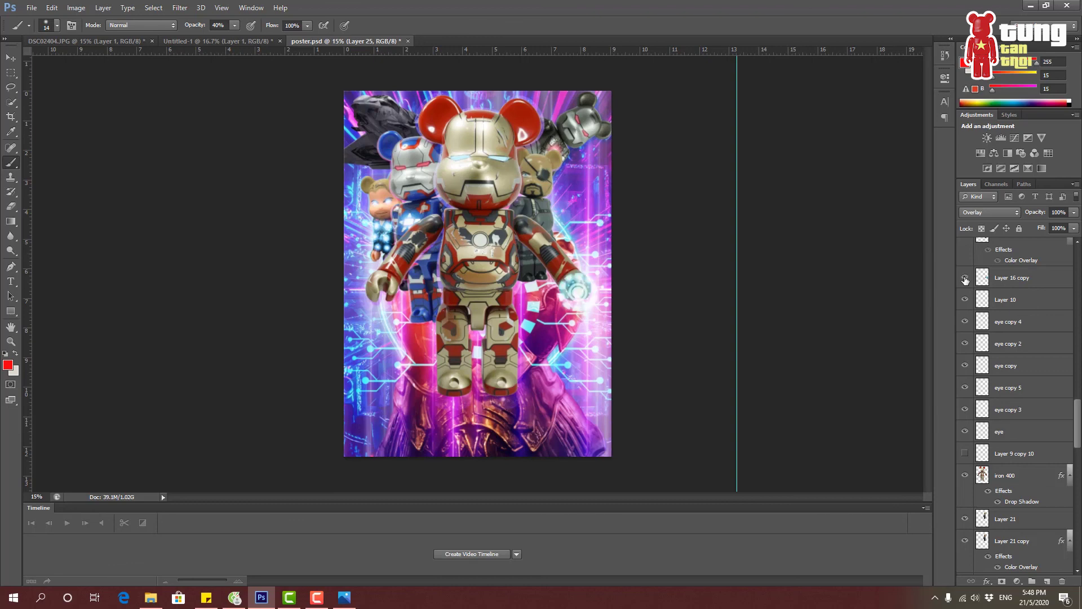
{"action": "left_click", "coordinate": [965, 279]}
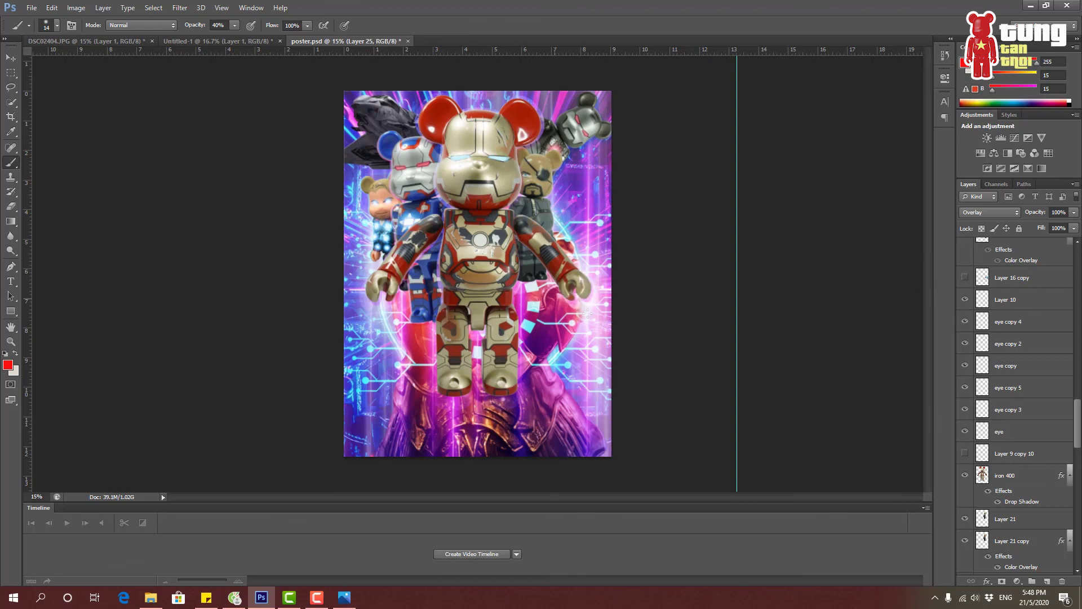
Switch to the browser and preview the i_am_iron_man arc reactor picture in the Google Images results.
{"action": "left_click", "coordinate": [235, 597]}
{"action": "scroll", "coordinate": [329, 372], "scroll_direction": "up", "scroll_amount": 4}
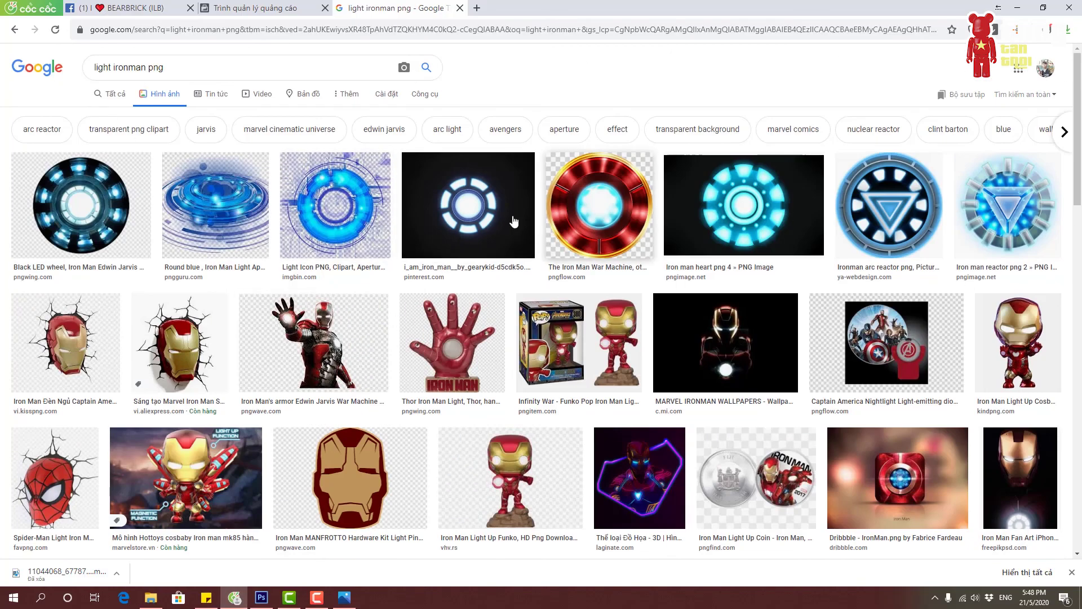
{"action": "left_click", "coordinate": [468, 204]}
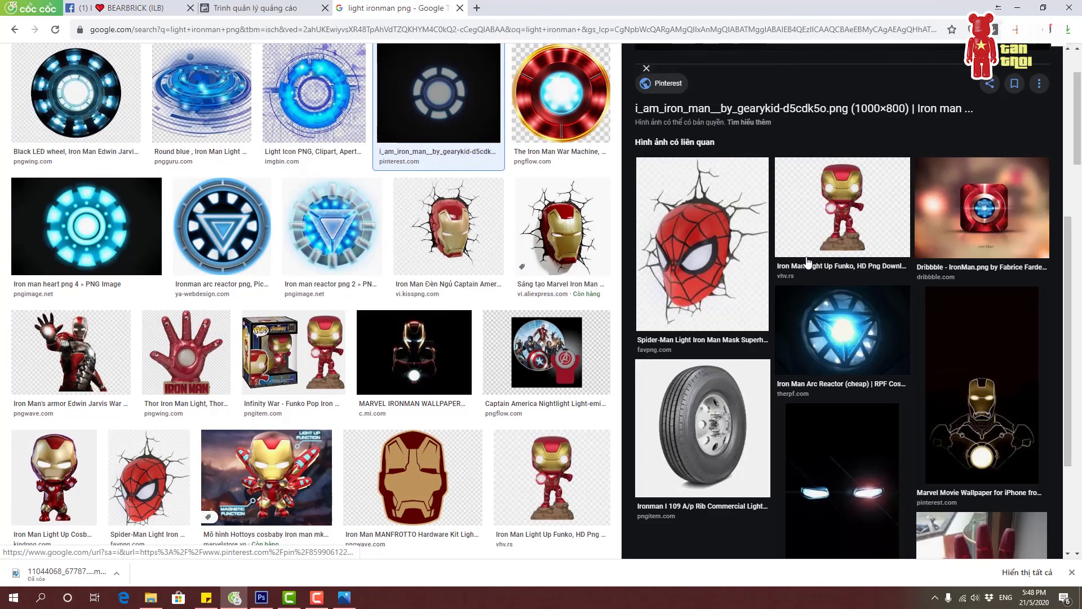
Return to Photoshop and set the blending mode of Layer 25 to Normal.
{"action": "left_click", "coordinate": [261, 598]}
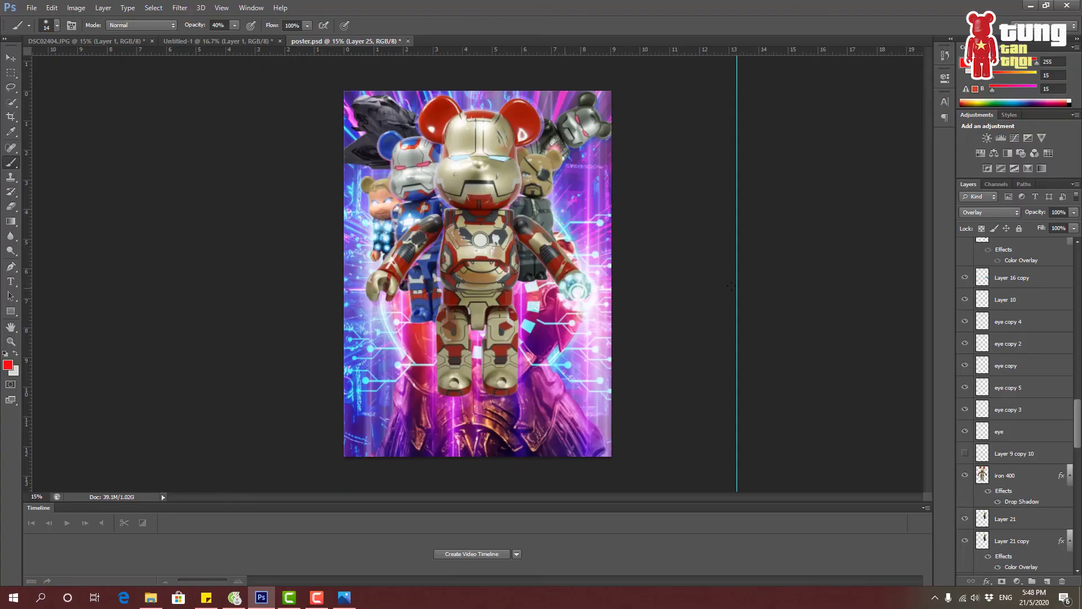
{"action": "left_click", "coordinate": [1002, 218]}
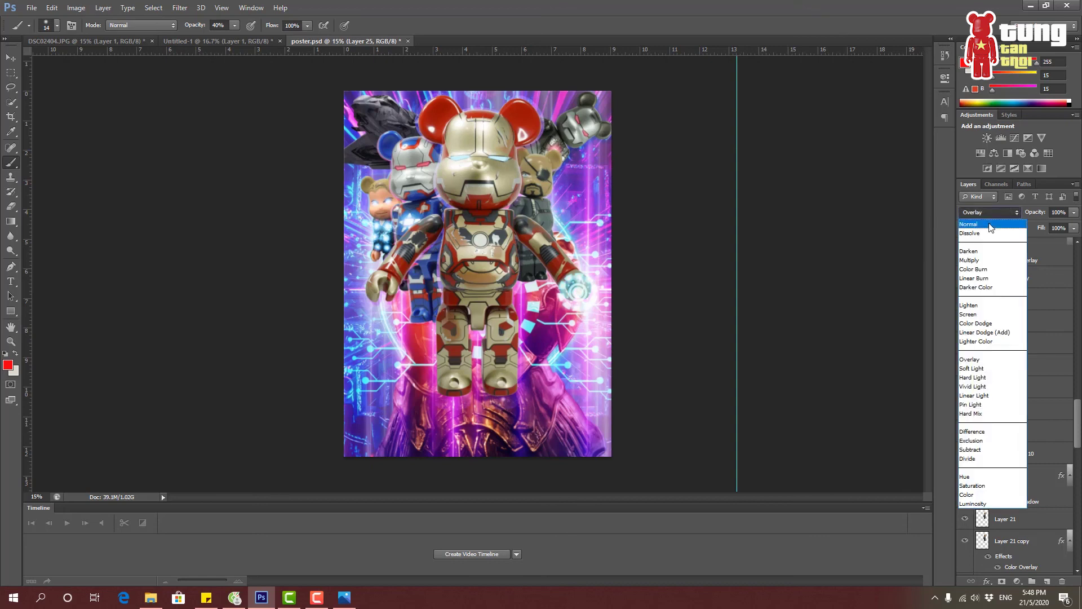
{"action": "left_click", "coordinate": [978, 213]}
{"action": "scroll", "coordinate": [1053, 341], "scroll_direction": "down", "scroll_amount": 3}
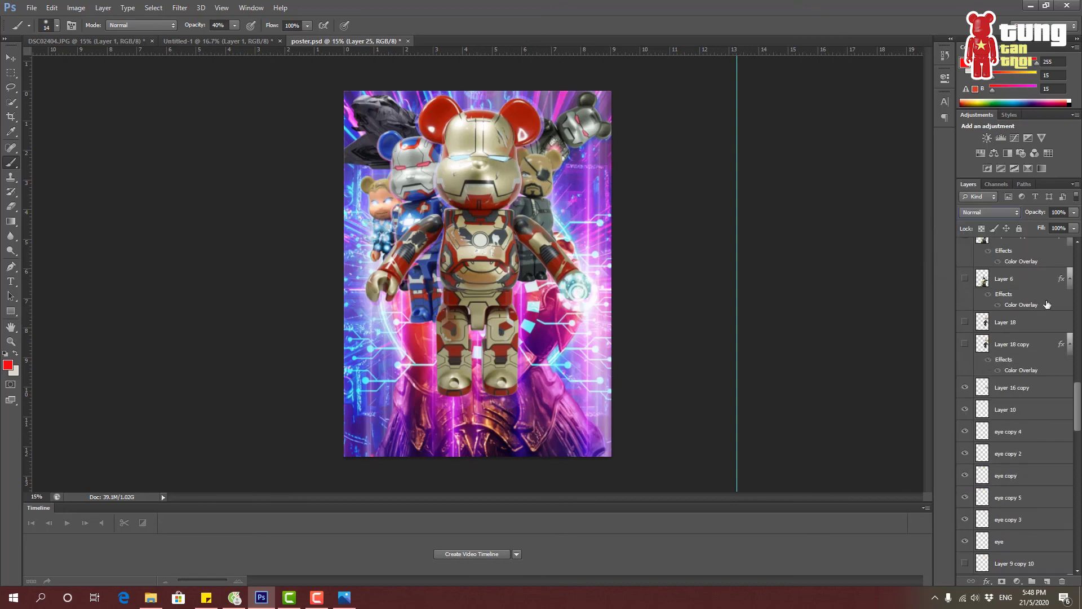
Select the hand glow's Layer 16 copy and show Layer 9 copy 10.
{"action": "scroll", "coordinate": [1053, 340], "scroll_direction": "up", "scroll_amount": 3}
{"action": "scroll", "coordinate": [1053, 340], "scroll_direction": "up", "scroll_amount": 2}
{"action": "left_click", "coordinate": [1043, 323]}
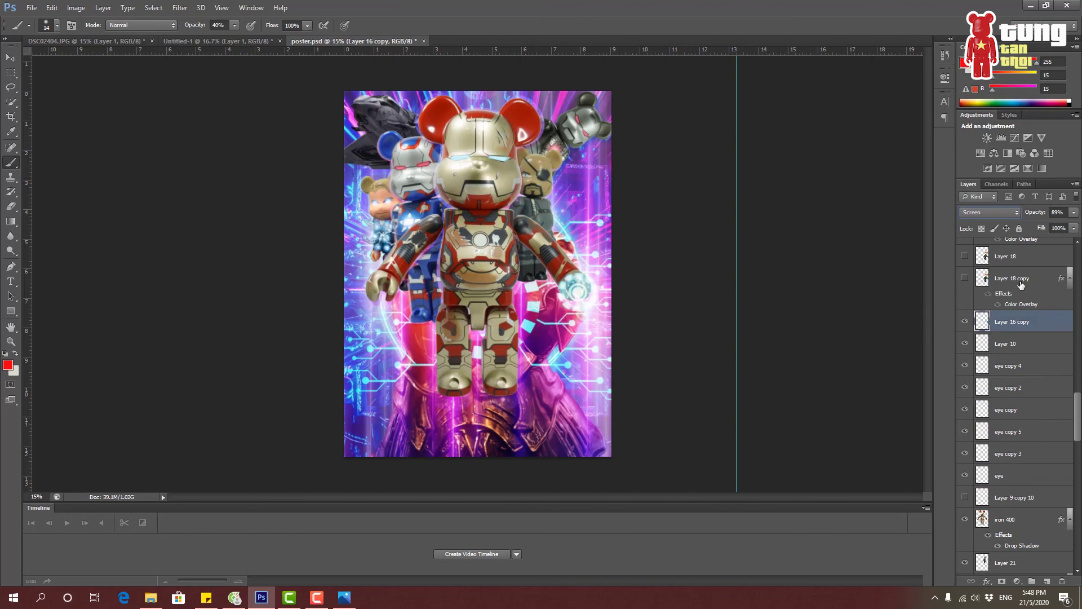
{"action": "type", "text": "65"}
{"action": "key", "text": "ctrl+z"}
{"action": "left_click", "coordinate": [966, 498]}
Show the red-haired figure on Layer 18 and its Color Overlay outline on Layer 18 copy.
{"action": "scroll", "coordinate": [967, 412], "scroll_direction": "up", "scroll_amount": 2}
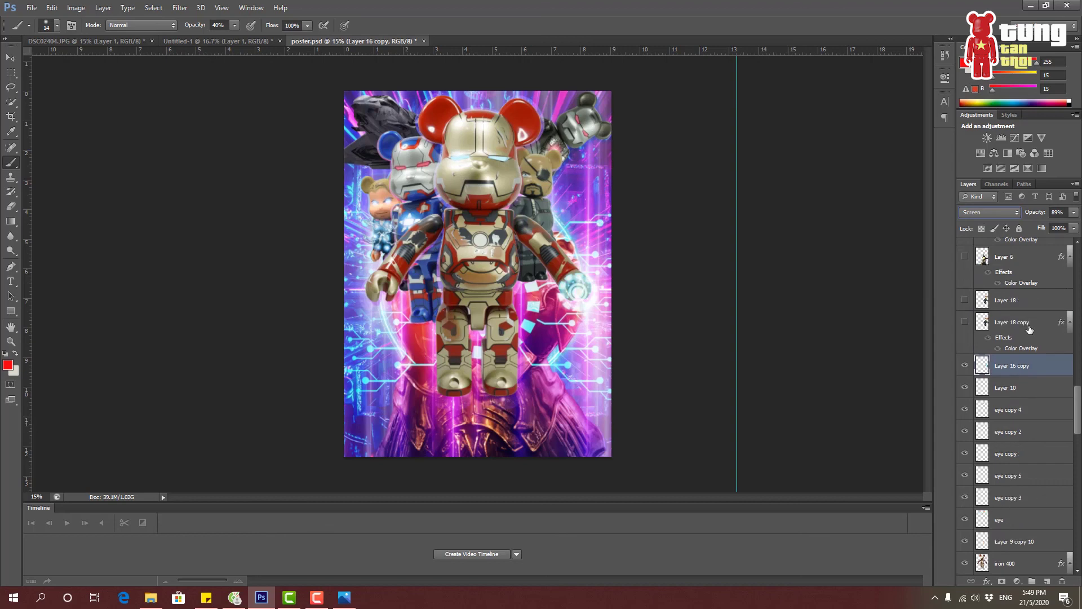
{"action": "left_click", "coordinate": [965, 322]}
{"action": "left_click", "coordinate": [965, 322]}
{"action": "left_click", "coordinate": [965, 300]}
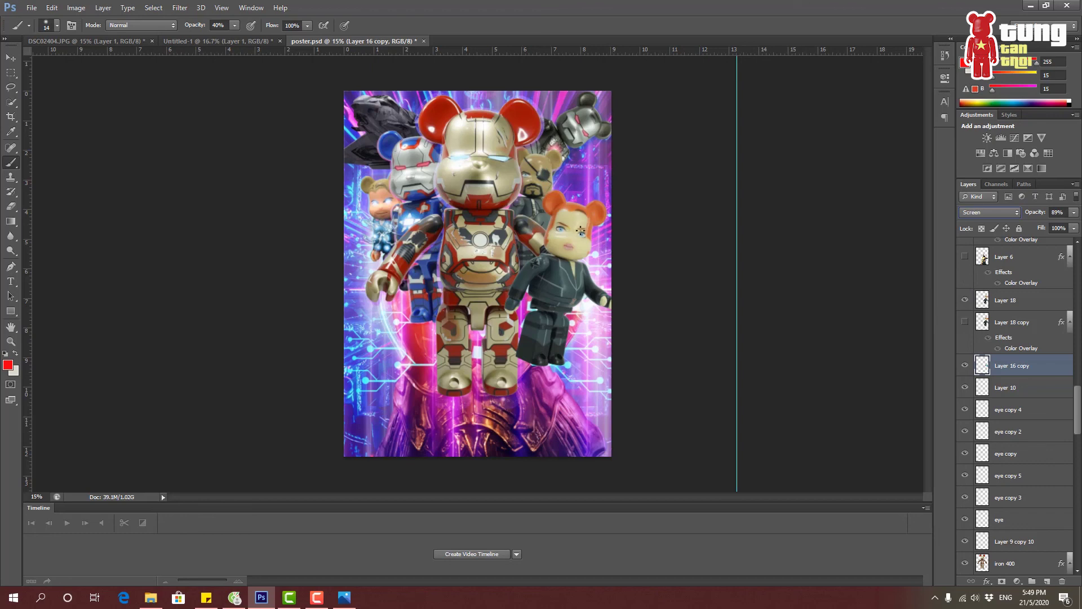
{"action": "left_click", "coordinate": [965, 323]}
Show the Avengers tower on Layer 6 copy 2 with the purple overlay of Layer 6 copy.
{"action": "scroll", "coordinate": [968, 315], "scroll_direction": "up", "scroll_amount": 4}
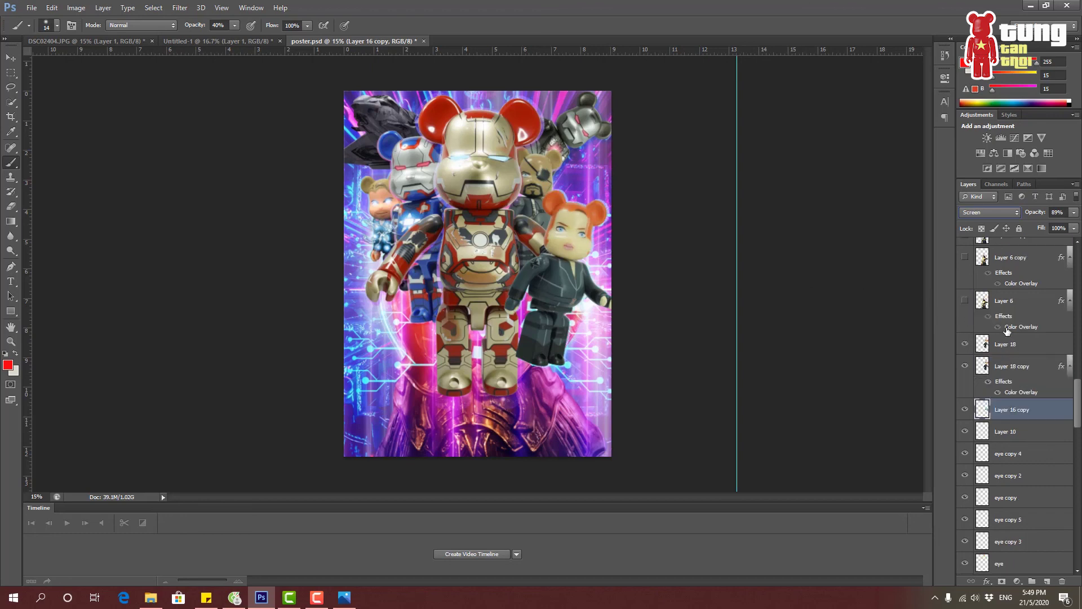
{"action": "scroll", "coordinate": [973, 309], "scroll_direction": "up", "scroll_amount": 1}
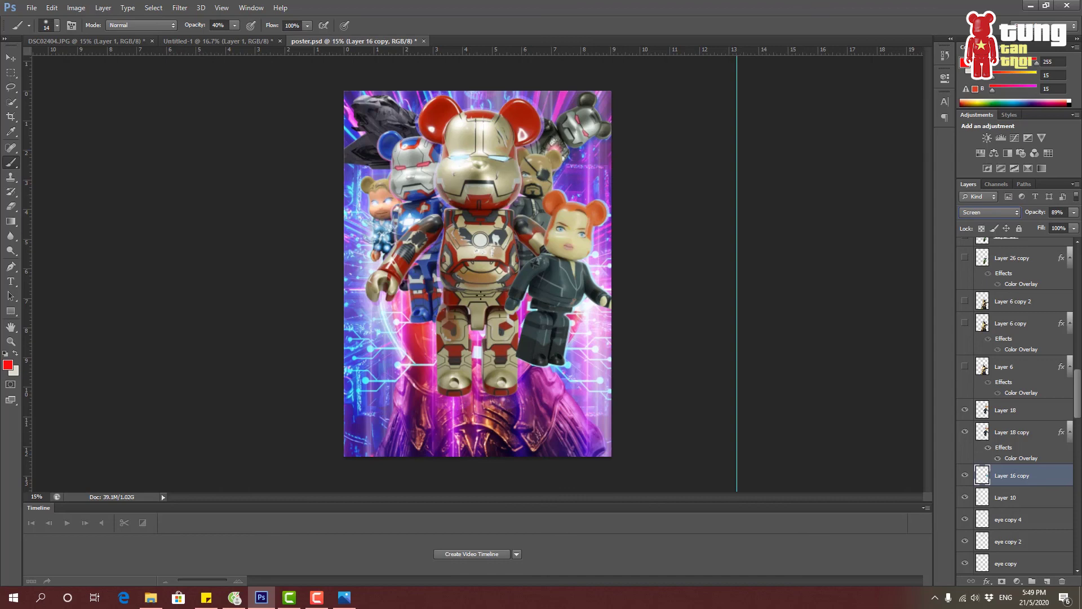
{"action": "left_click_drag", "start_coordinate": [410, 184], "coordinate": [418, 190]}
{"action": "scroll", "coordinate": [971, 355], "scroll_direction": "up", "scroll_amount": 1}
{"action": "left_click", "coordinate": [965, 345]}
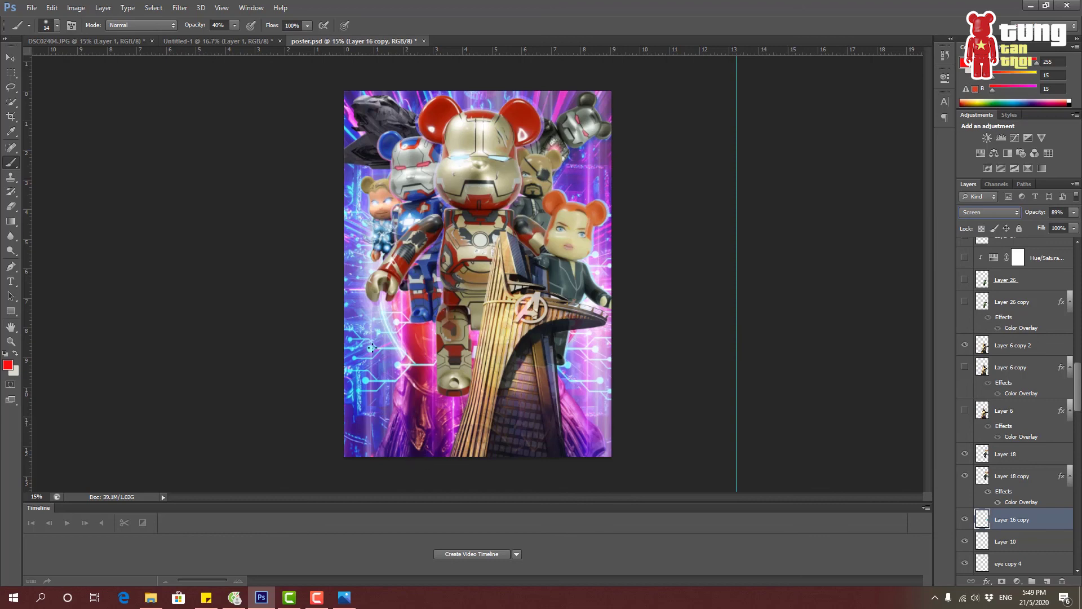
{"action": "left_click", "coordinate": [965, 367]}
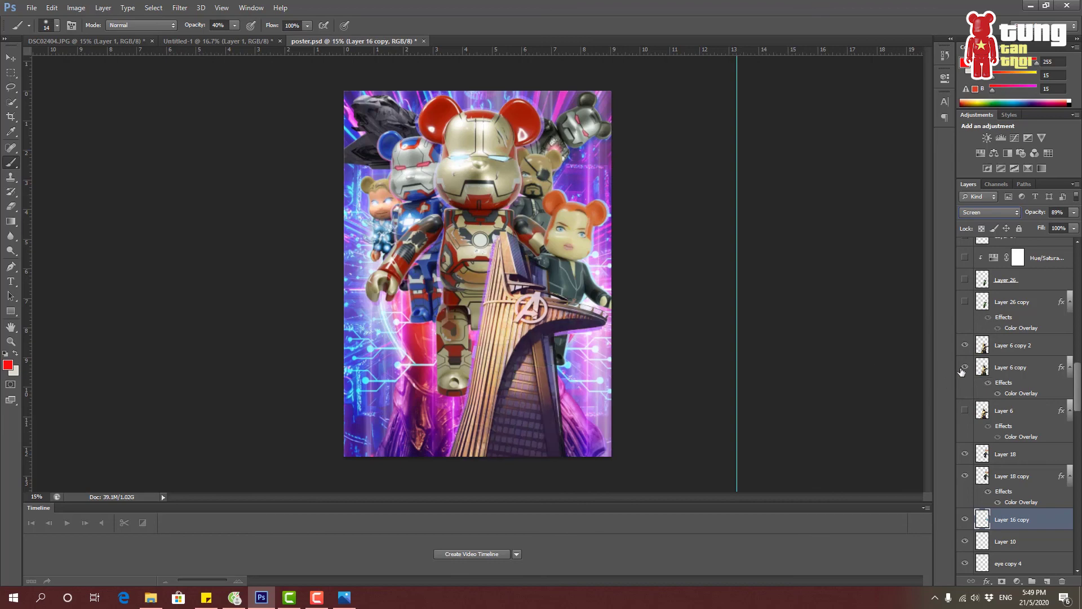
Hide the effects of Layer 6 copy, and show Layer 6 with its effects also hidden.
{"action": "left_click", "coordinate": [988, 384]}
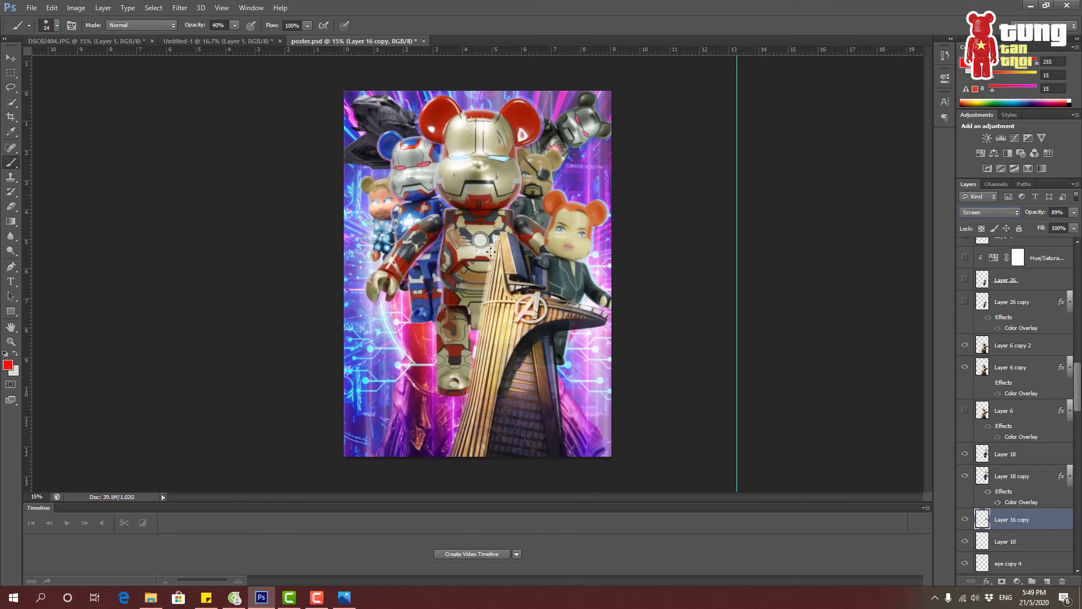
{"action": "left_click", "coordinate": [965, 411]}
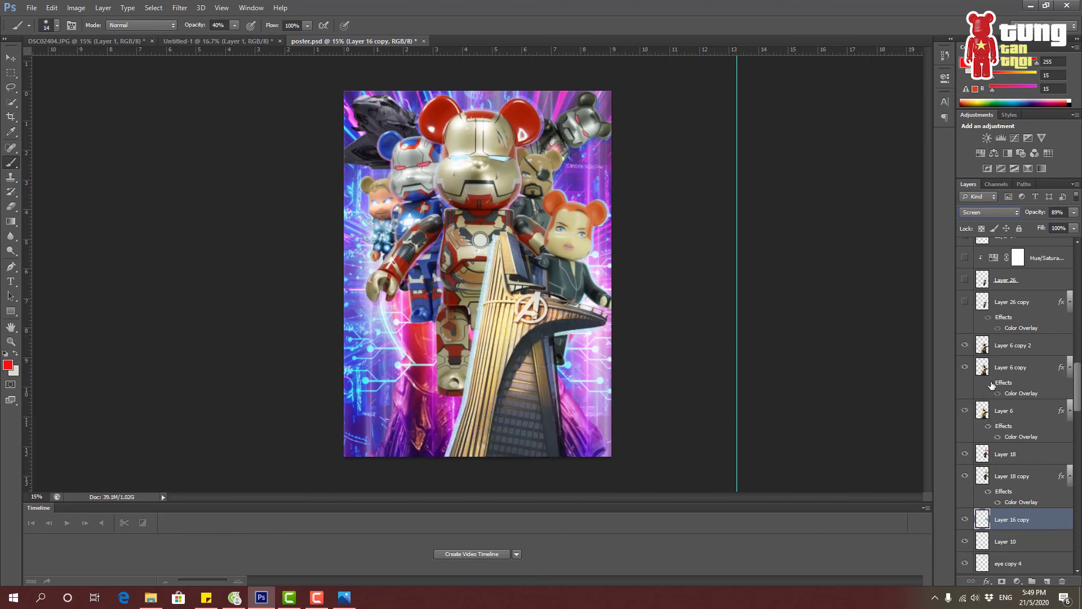
{"action": "left_click", "coordinate": [988, 426]}
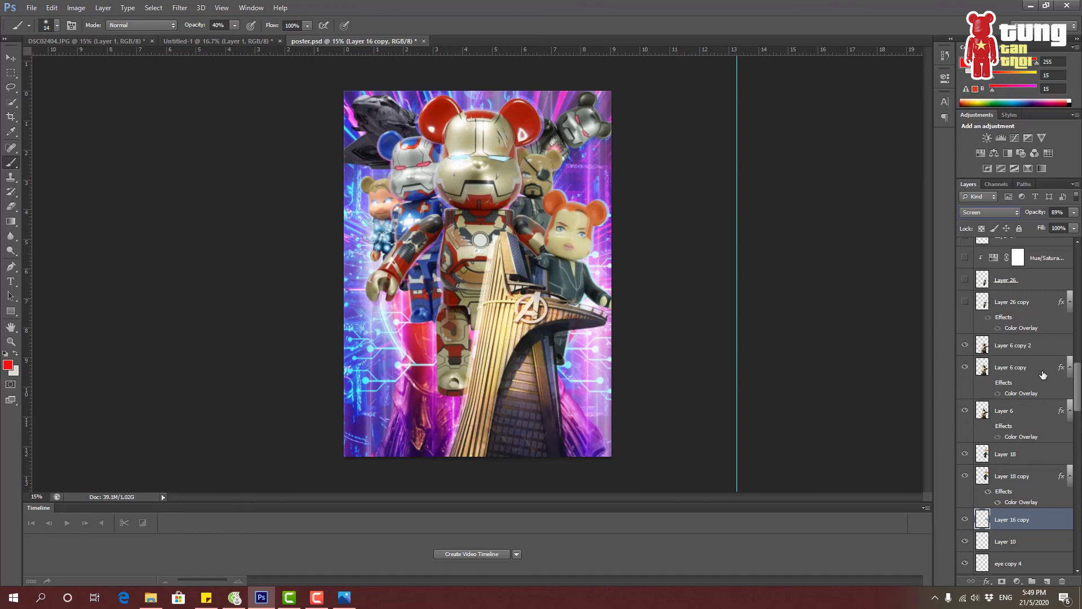
Inspect the Color Overlay colour of Layer 6 copy, and hide and reshow Layer 6 copy 2 to compare.
{"action": "double_click", "coordinate": [1046, 395]}
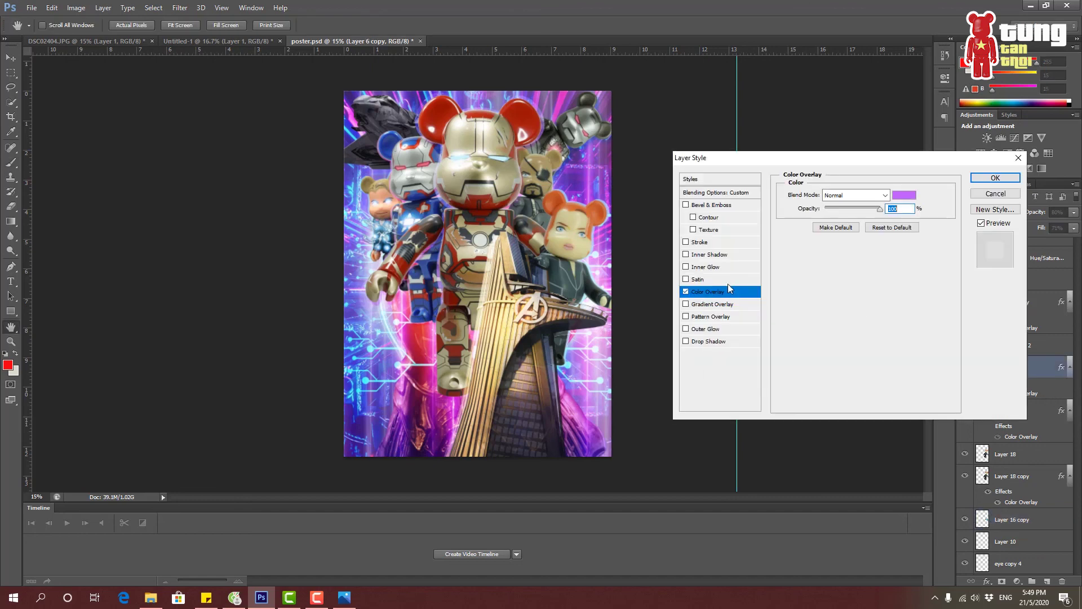
{"action": "left_click", "coordinate": [904, 195]}
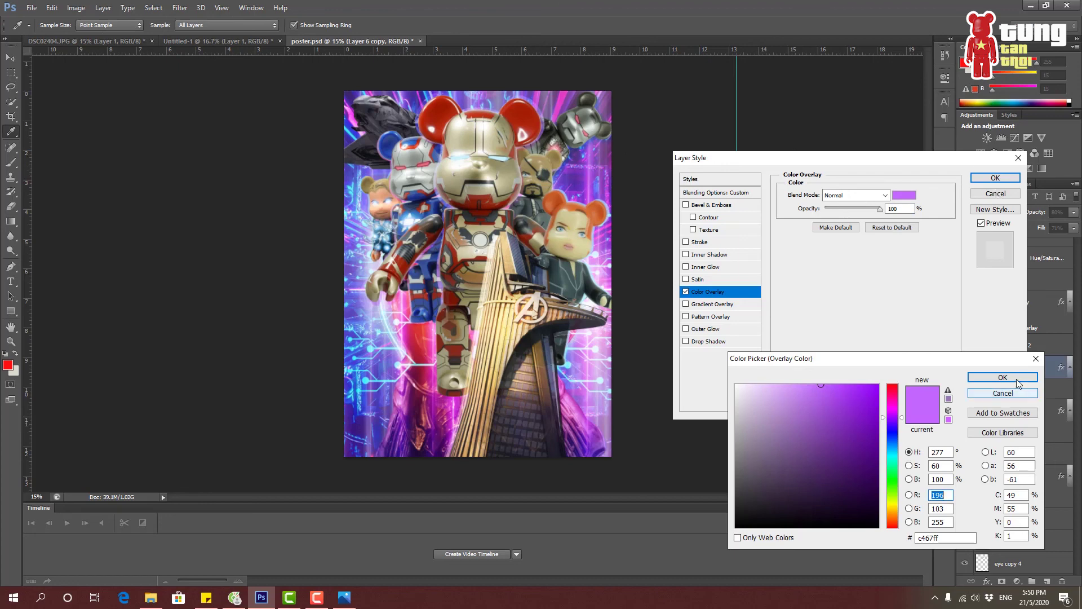
{"action": "key", "text": "Return"}
{"action": "left_click", "coordinate": [1014, 162]}
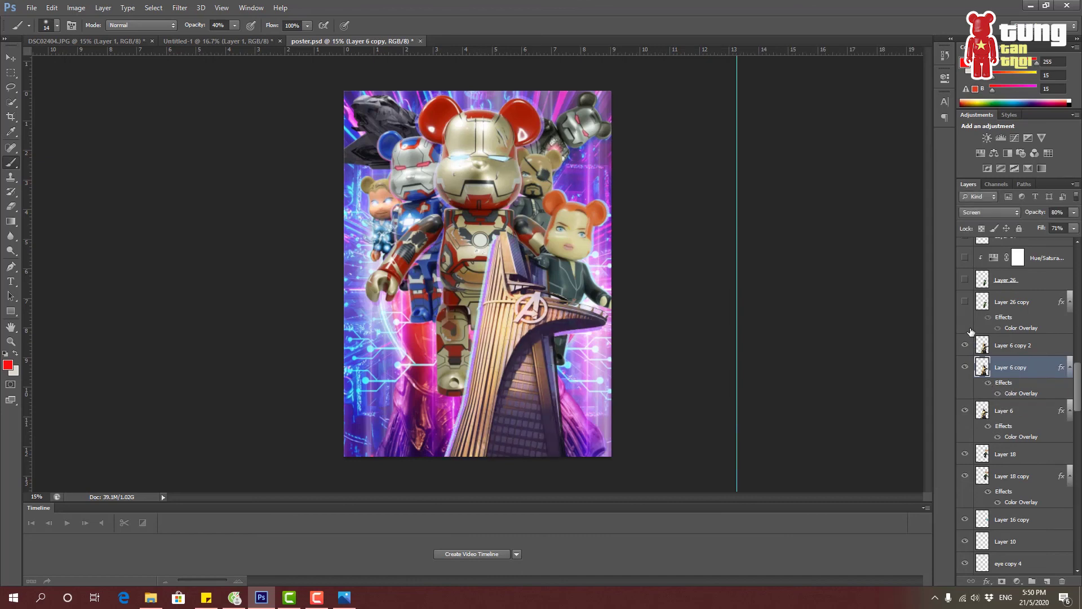
{"action": "left_click", "coordinate": [965, 346]}
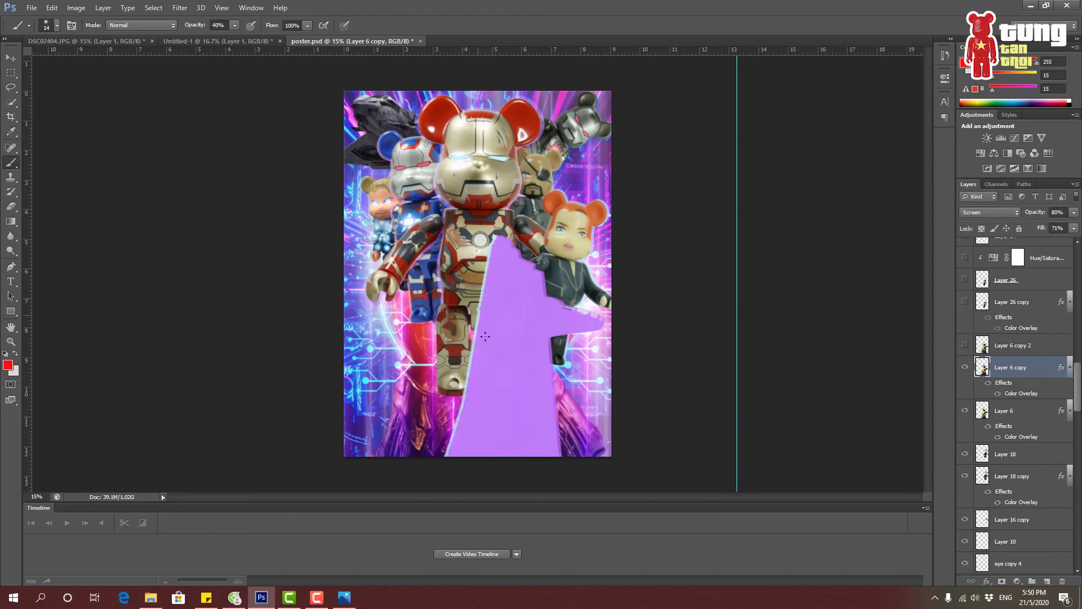
{"action": "left_click", "coordinate": [965, 346]}
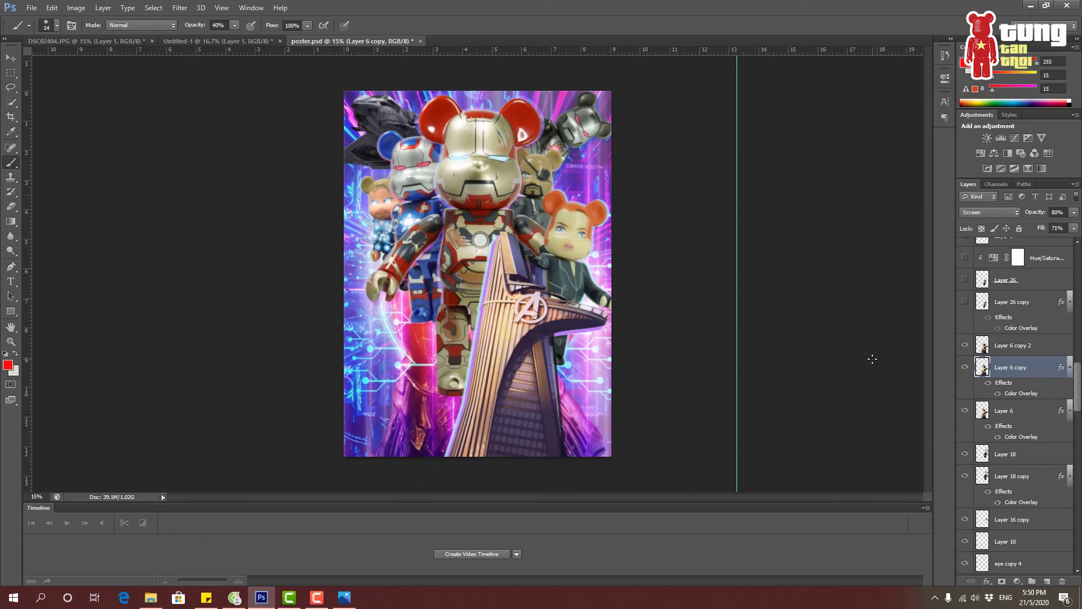
Show the green figure on Layer 26 and Layer 26 copy, and the yellow-eared figure on Layer 20 and Layer 20 copy.
{"action": "left_click", "coordinate": [965, 279]}
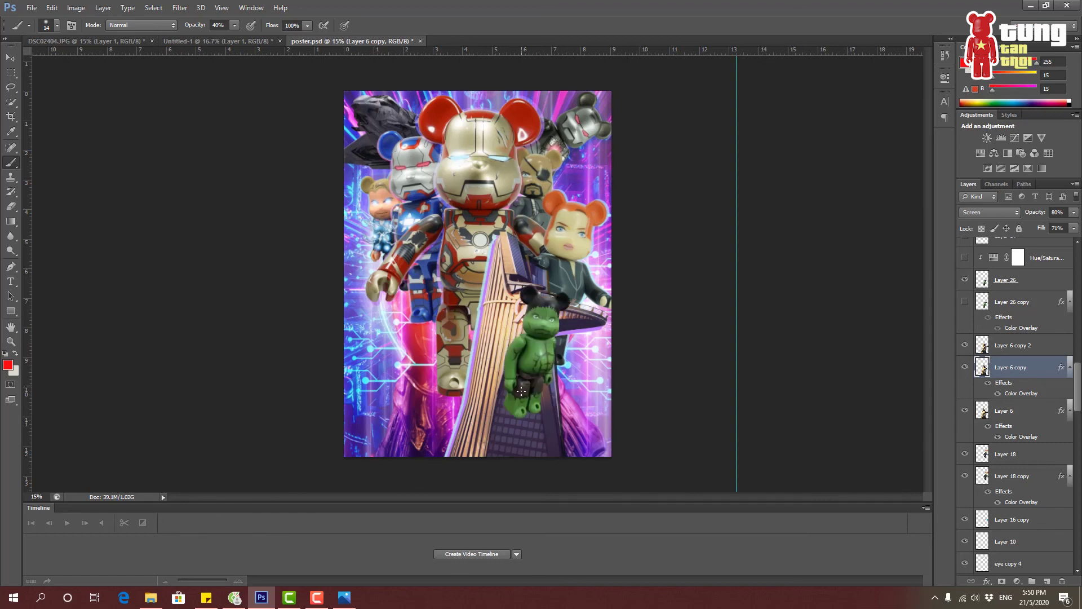
{"action": "left_click", "coordinate": [965, 302]}
{"action": "scroll", "coordinate": [1013, 403], "scroll_direction": "up", "scroll_amount": 2}
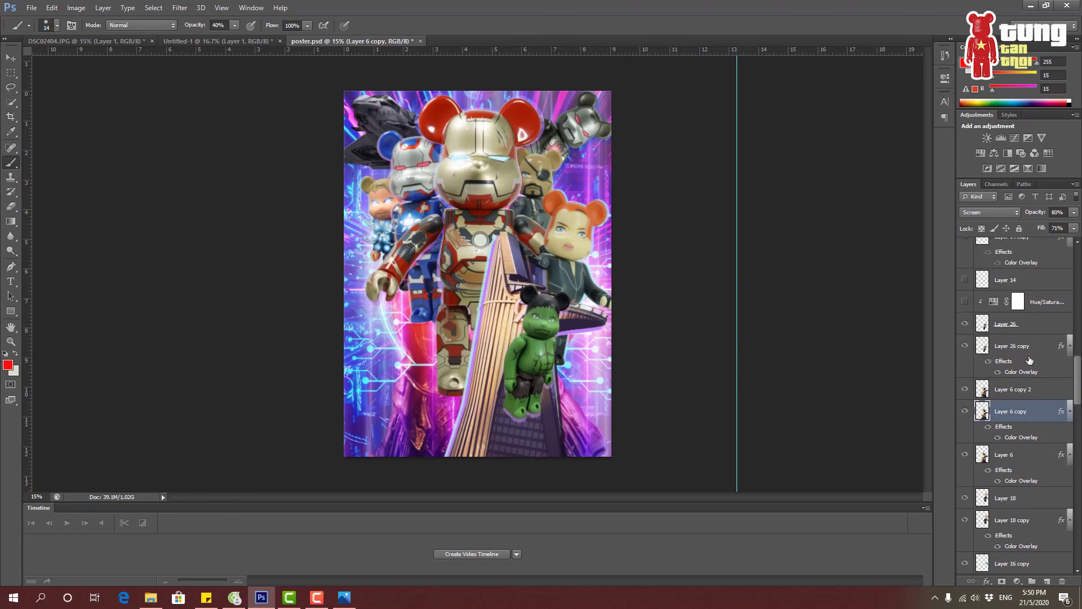
{"action": "scroll", "coordinate": [1029, 361], "scroll_direction": "up", "scroll_amount": 6}
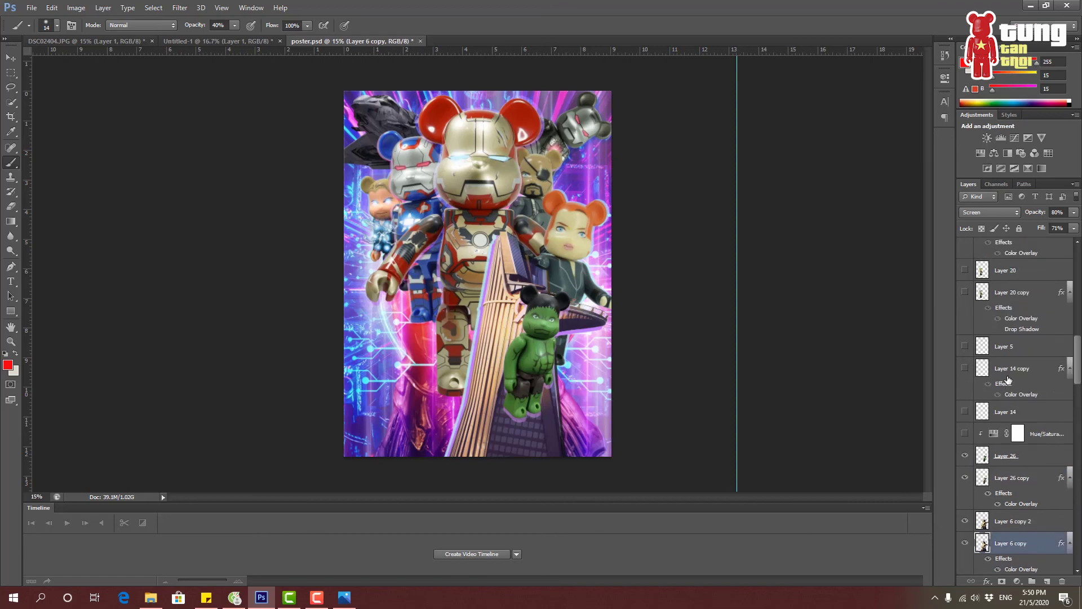
{"action": "left_click", "coordinate": [965, 270]}
{"action": "left_click", "coordinate": [965, 271]}
{"action": "left_click", "coordinate": [965, 270]}
{"action": "left_click", "coordinate": [965, 292]}
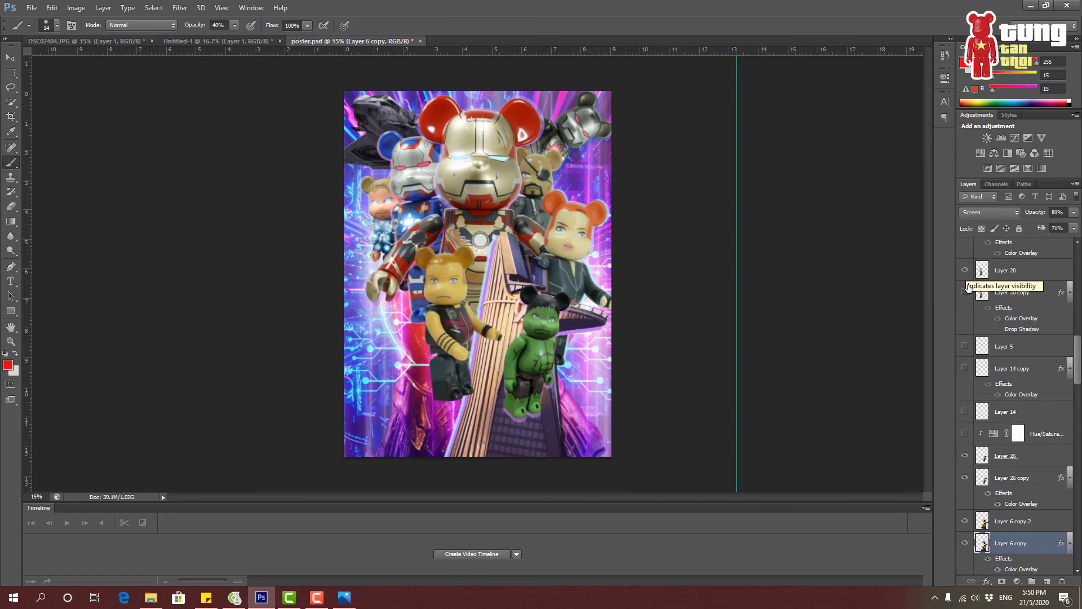
Show the chest glow on Layer 5 and the Hue/Saturation adjustment clipped to Layer 26, keeping Layer 14 copy and Layer 14 hidden.
{"action": "left_click", "coordinate": [965, 347]}
{"action": "left_click", "coordinate": [965, 347]}
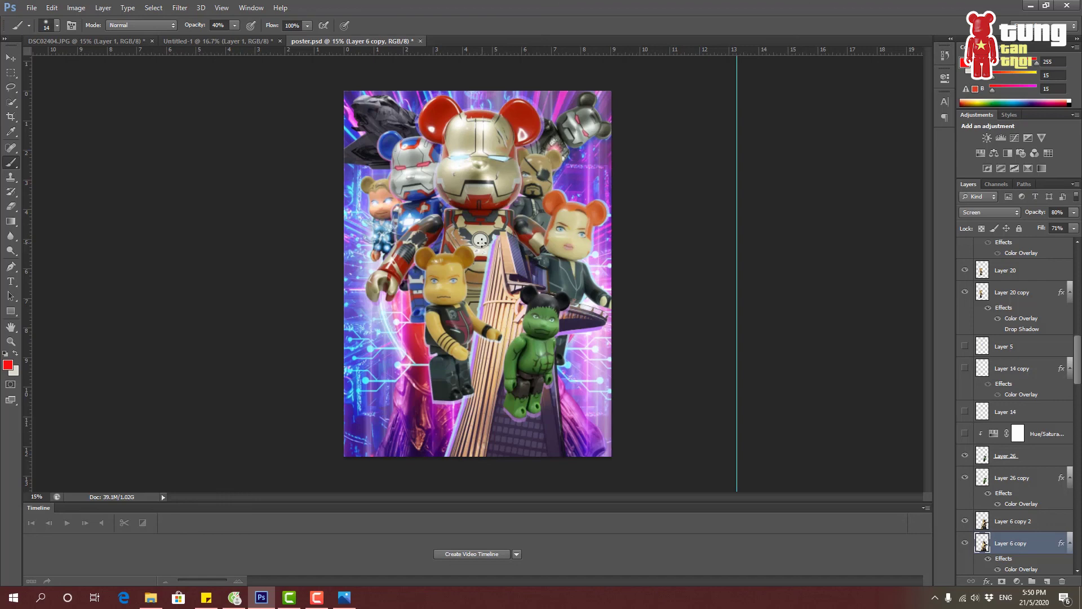
{"action": "left_click", "coordinate": [965, 346]}
{"action": "left_click", "coordinate": [965, 369]}
{"action": "left_click", "coordinate": [965, 369]}
{"action": "left_click", "coordinate": [965, 369]}
{"action": "left_click", "coordinate": [966, 412]}
{"action": "left_click", "coordinate": [966, 433]}
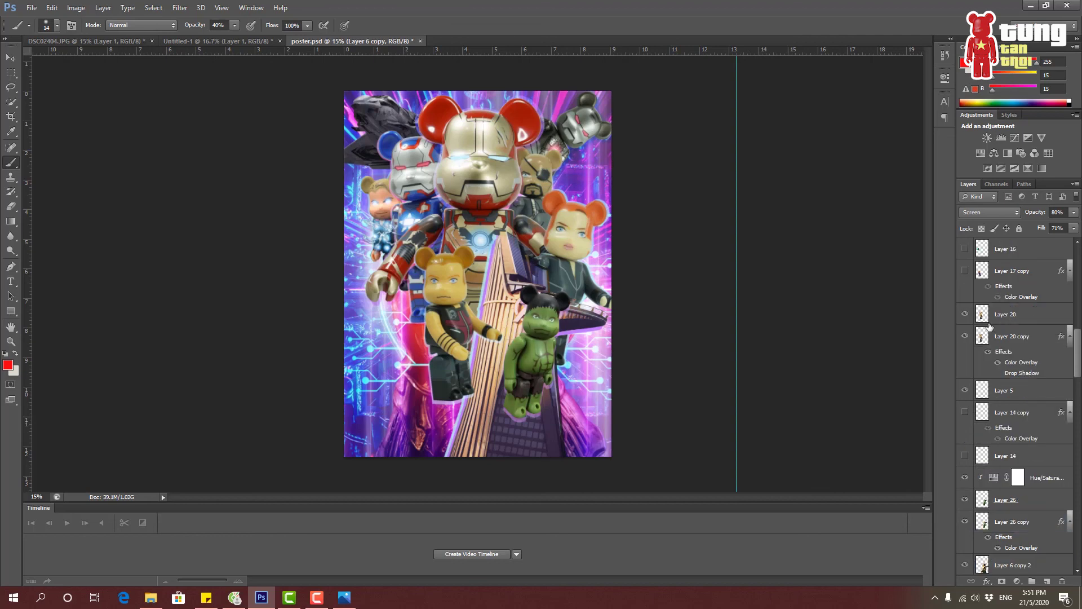
Show the glow at the large Iron Man's hand on Layer 16, switching it off and on to compare.
{"action": "scroll", "coordinate": [987, 328], "scroll_direction": "up", "scroll_amount": 3}
{"action": "left_click", "coordinate": [965, 293]}
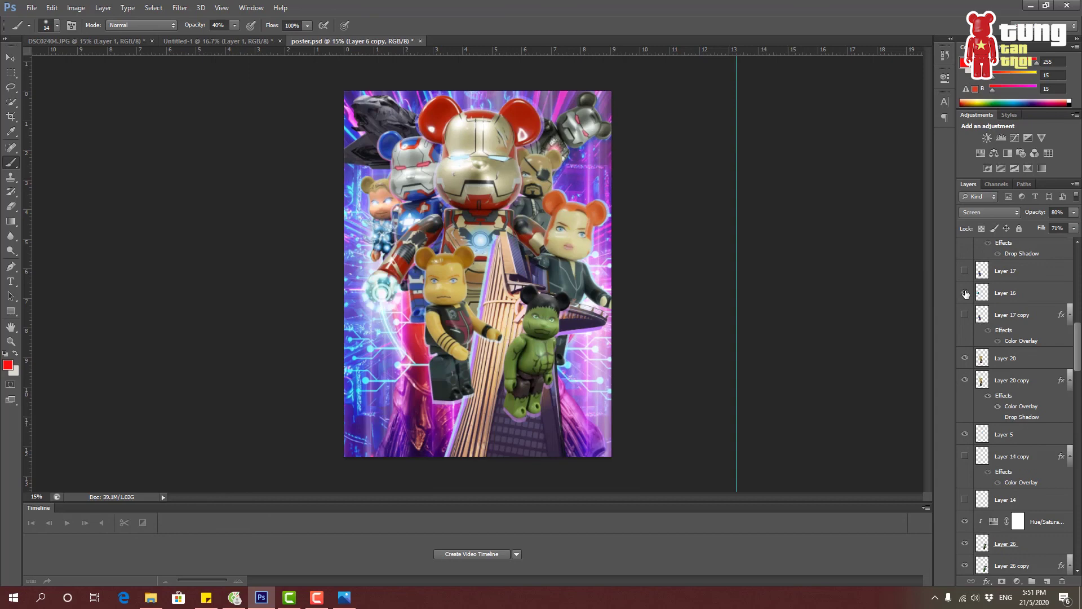
{"action": "left_click", "coordinate": [965, 293]}
{"action": "left_click", "coordinate": [965, 293]}
Show the raccoon figure on Layer 17 with its Layer 17 copy outline, and the small Iron Man on Layer 13.
{"action": "left_click", "coordinate": [965, 271]}
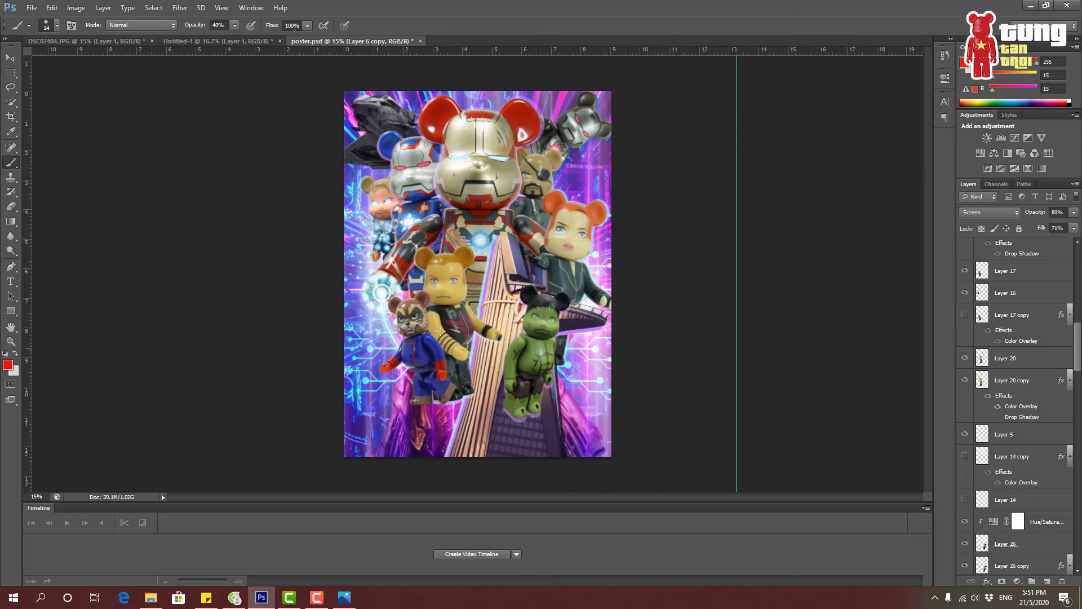
{"action": "left_click", "coordinate": [964, 316]}
{"action": "scroll", "coordinate": [998, 344], "scroll_direction": "up", "scroll_amount": 3}
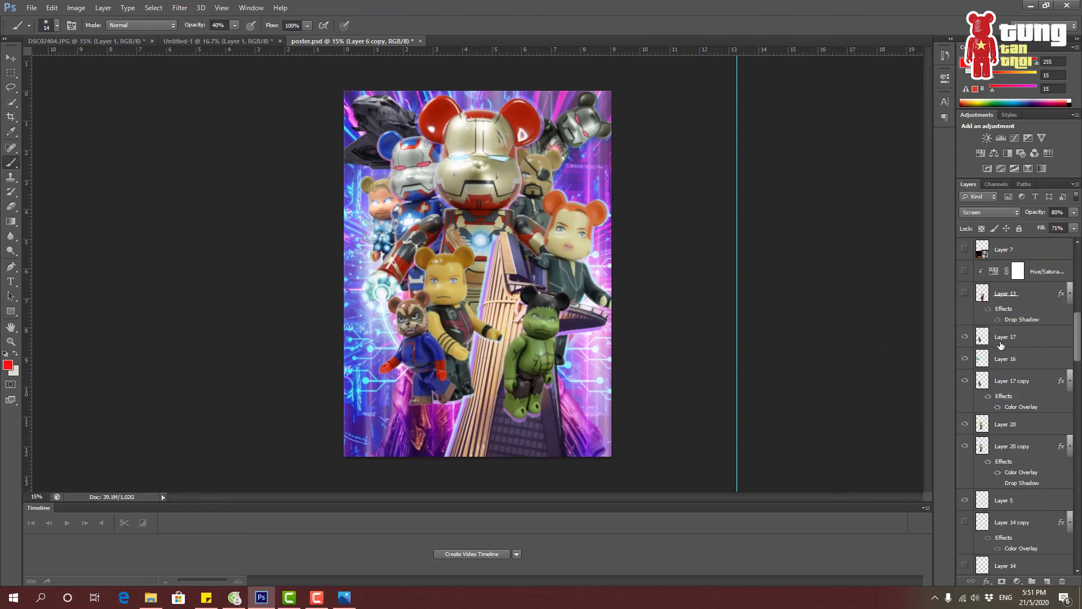
{"action": "left_click", "coordinate": [965, 293]}
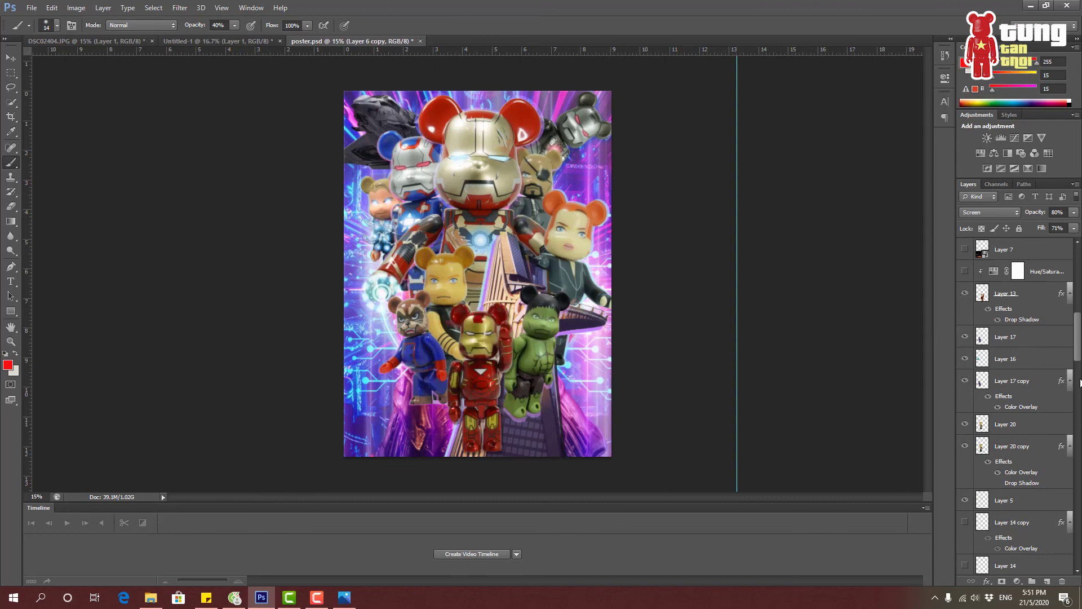
Examine Layer 14 copy and Layer 14 by toggling their visibility, leaving both hidden.
{"action": "scroll", "coordinate": [964, 428], "scroll_direction": "down", "scroll_amount": 3}
{"action": "left_click", "coordinate": [965, 435]}
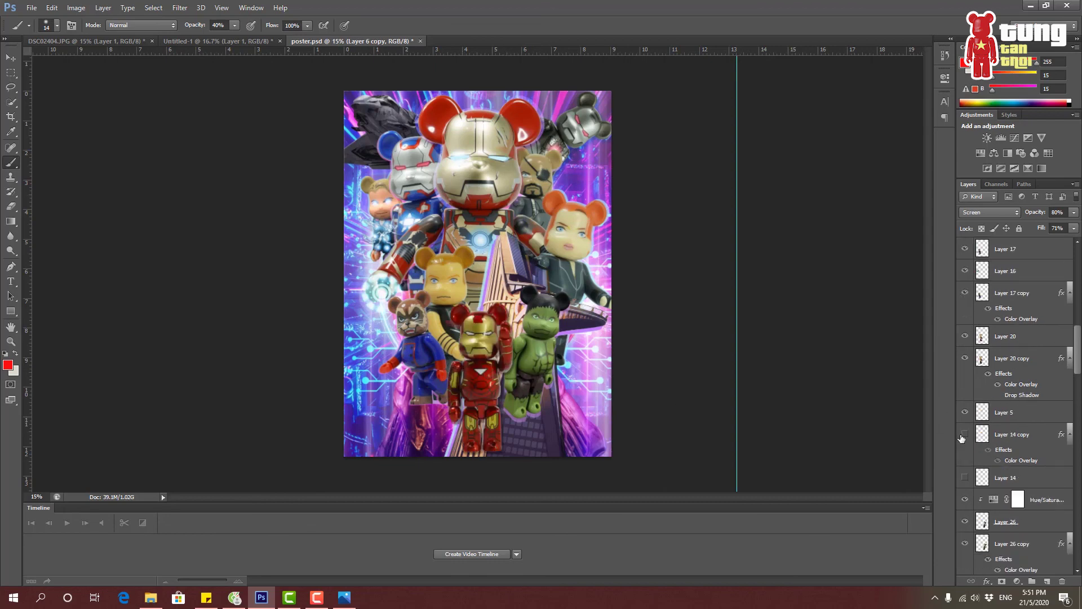
{"action": "left_click", "coordinate": [964, 435]}
{"action": "left_click", "coordinate": [965, 477]}
{"action": "scroll", "coordinate": [1003, 473], "scroll_direction": "up", "scroll_amount": 5}
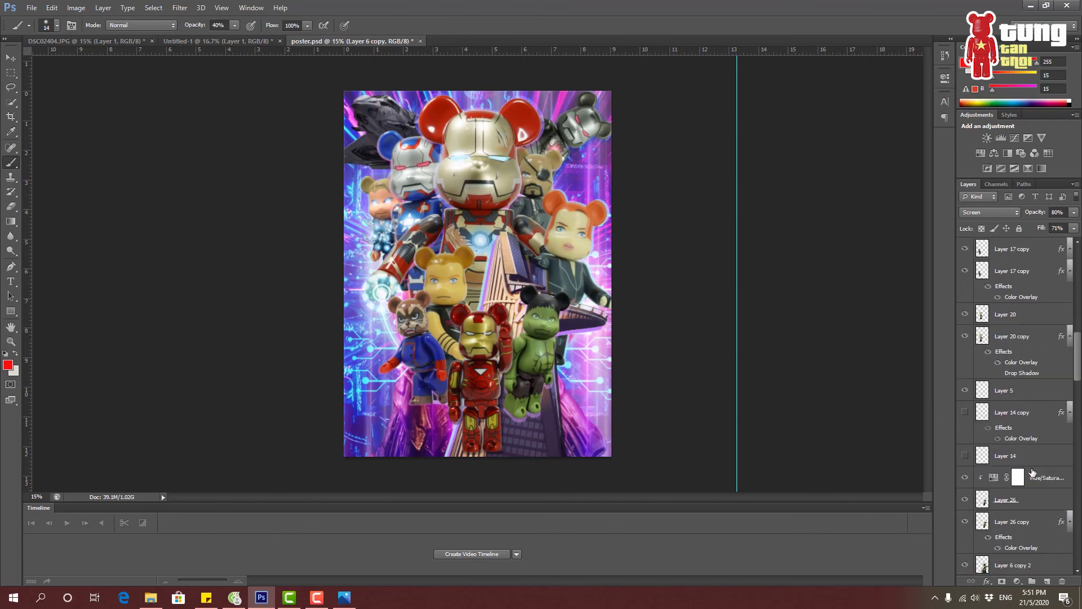
{"action": "scroll", "coordinate": [1033, 472], "scroll_direction": "down", "scroll_amount": 5}
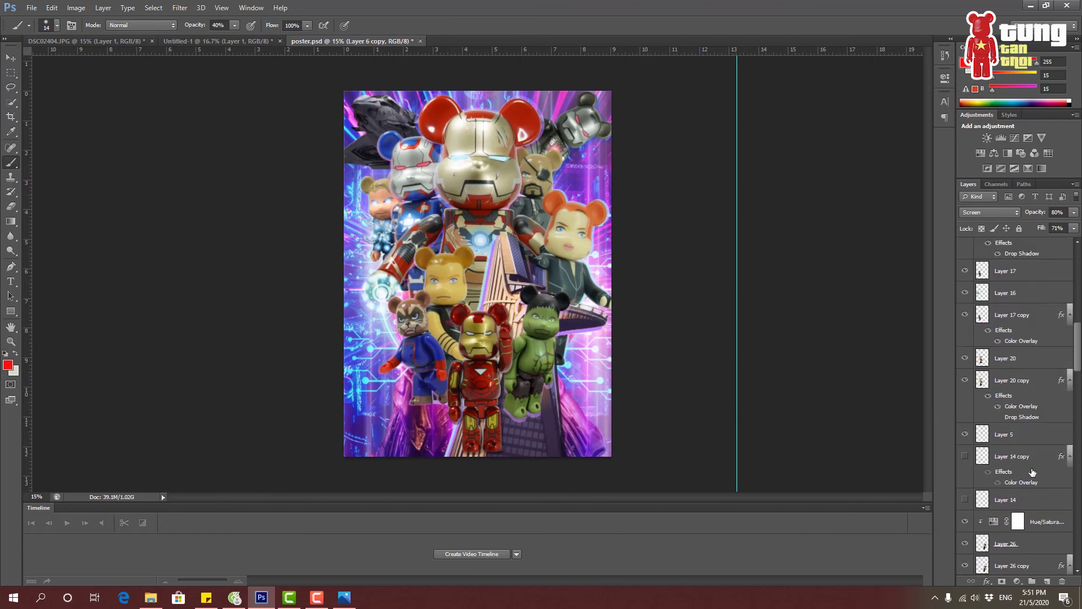
{"action": "left_click", "coordinate": [965, 458]}
{"action": "left_click", "coordinate": [965, 500]}
{"action": "left_click", "coordinate": [965, 499]}
{"action": "scroll", "coordinate": [1009, 497], "scroll_direction": "down", "scroll_amount": 1}
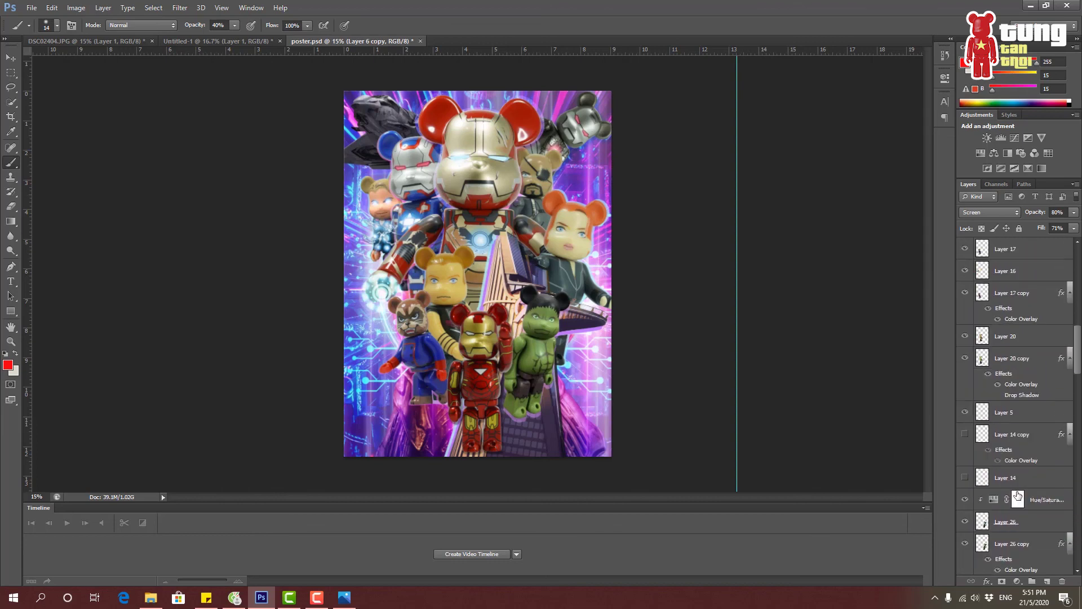
Show the flames along the poster's lower edge on Layer 7 copy 2, Layer 7 copy and Layer 7.
{"action": "scroll", "coordinate": [1018, 496], "scroll_direction": "up", "scroll_amount": 9}
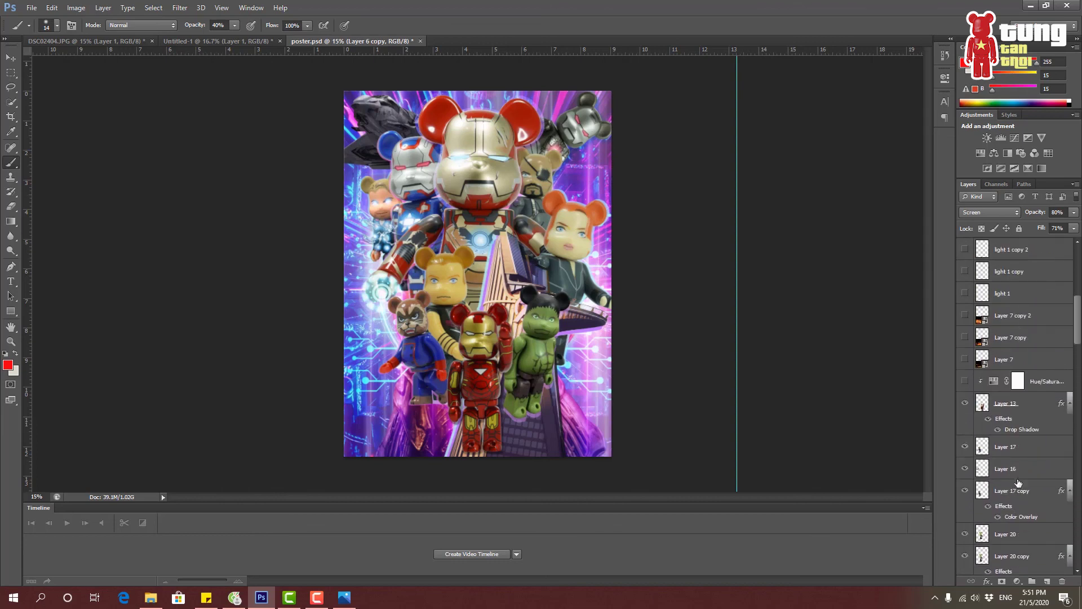
{"action": "scroll", "coordinate": [1019, 480], "scroll_direction": "up", "scroll_amount": 4}
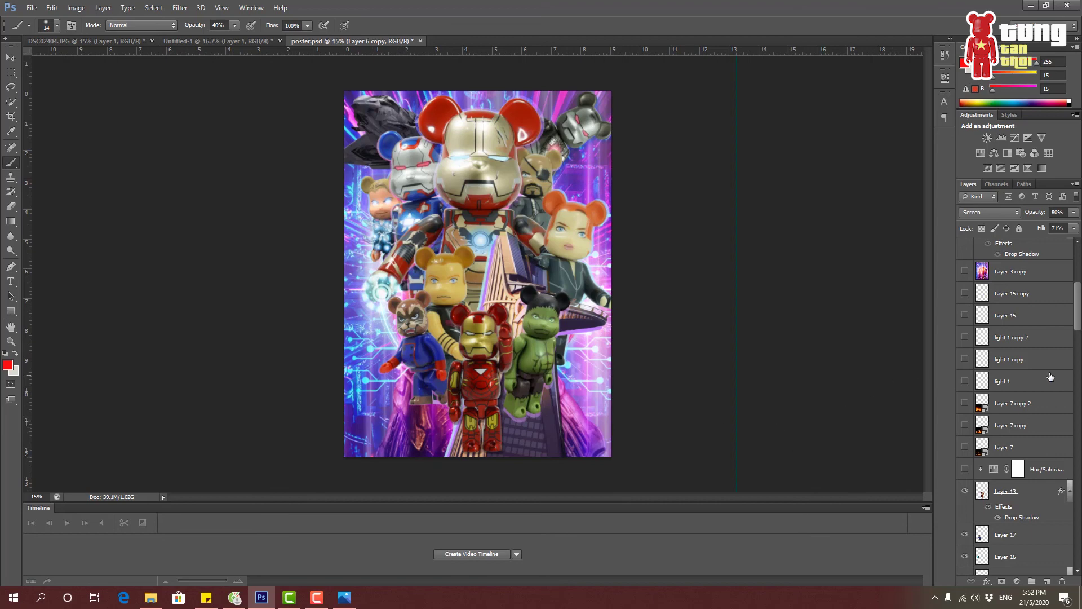
{"action": "left_click", "coordinate": [964, 403]}
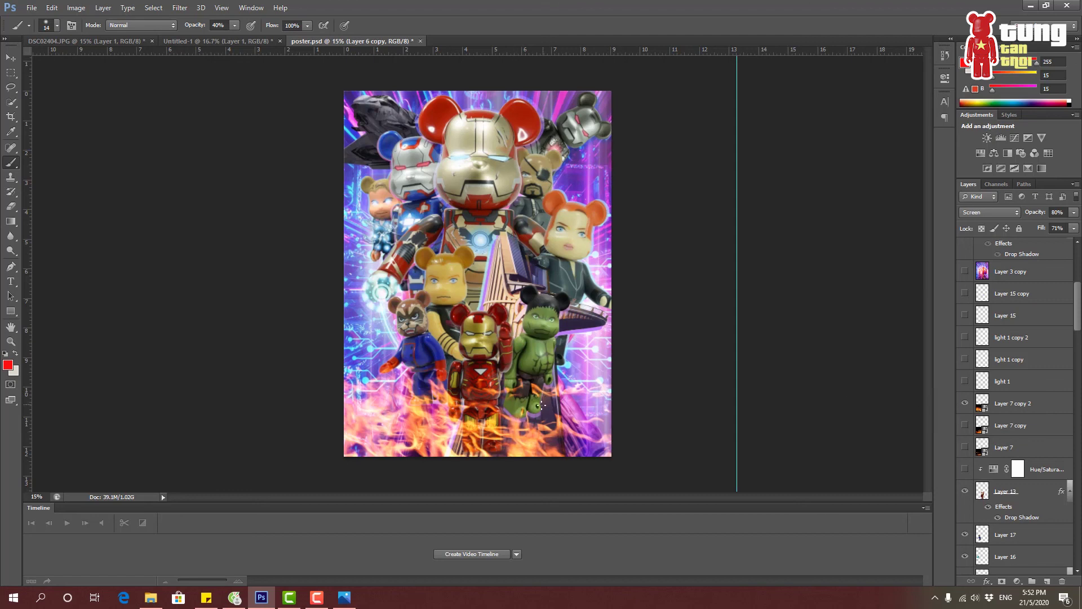
{"action": "left_click", "coordinate": [965, 425]}
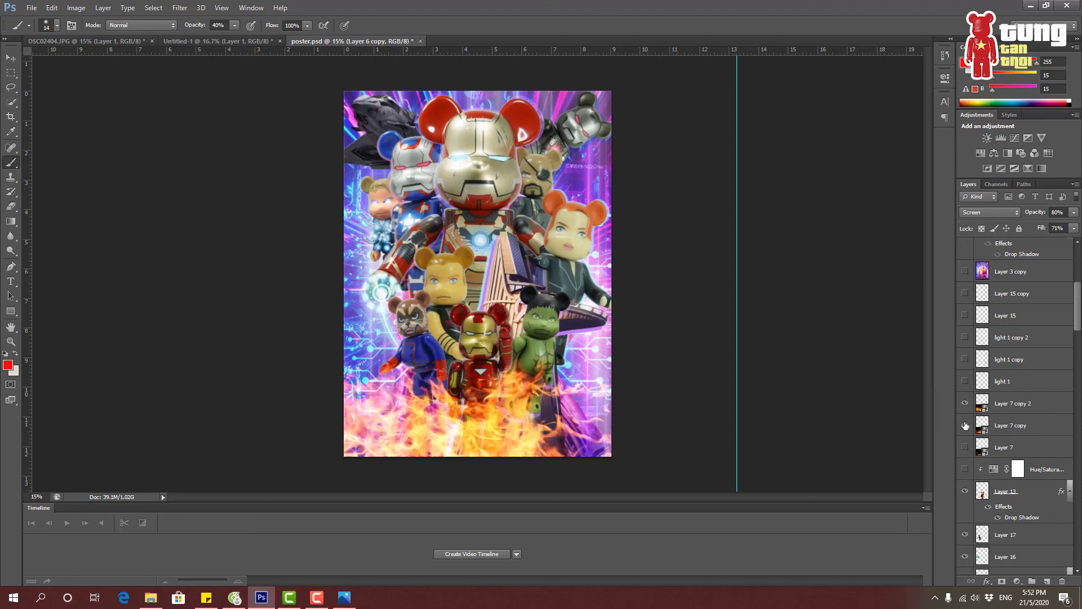
{"action": "left_click", "coordinate": [965, 447]}
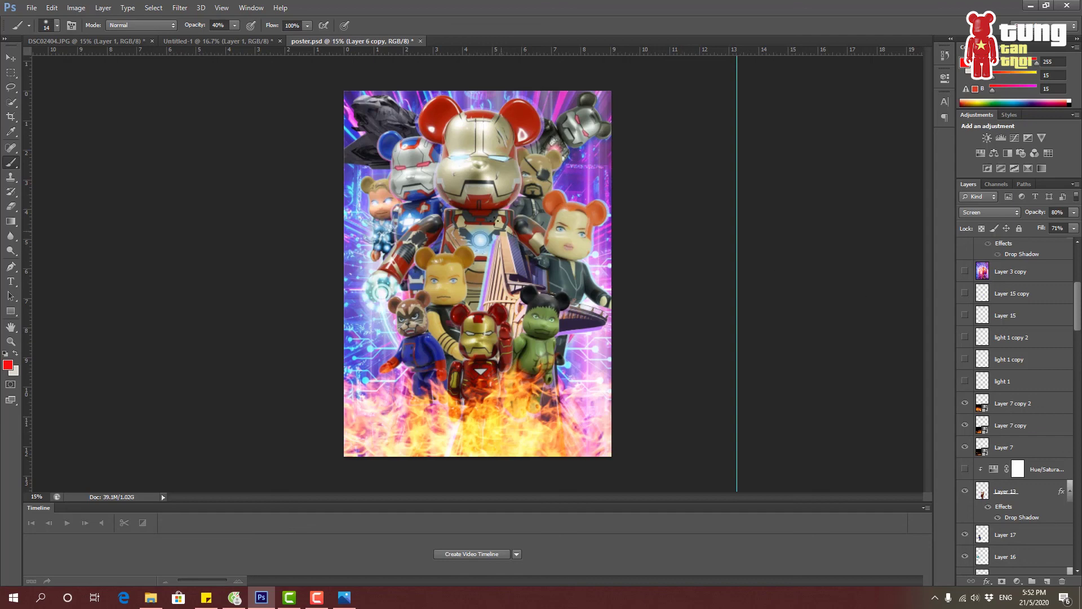
Show the small Iron Man's glow layers: light 1, light 1 copy, light 1 copy 2, Layer 15 and Layer 15 copy.
{"action": "left_click", "coordinate": [234, 597]}
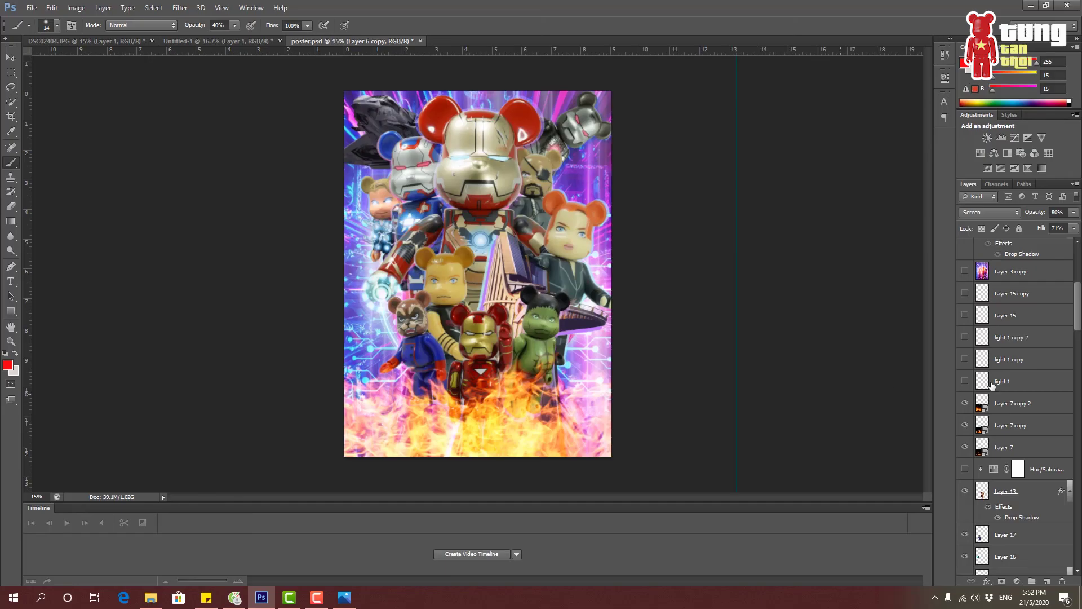
{"action": "left_click", "coordinate": [261, 597]}
{"action": "left_click", "coordinate": [966, 382]}
{"action": "left_click_drag", "start_coordinate": [965, 361], "coordinate": [966, 297]}
{"action": "left_click", "coordinate": [966, 294]}
{"action": "left_click", "coordinate": [966, 294]}
{"action": "left_click", "coordinate": [966, 294]}
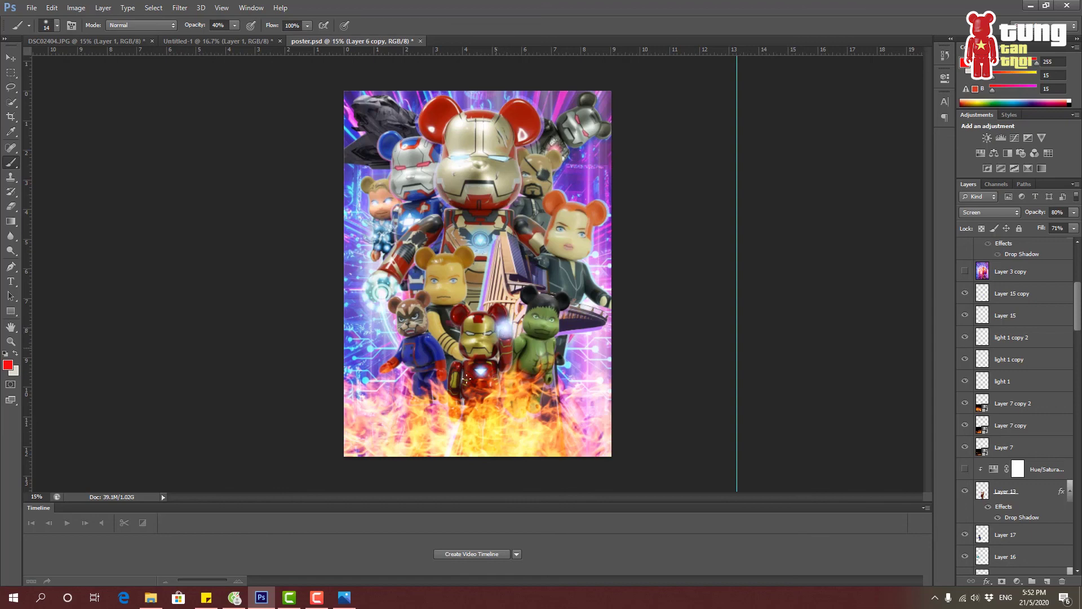
Show the avengers logo layer over the flames, toggling it to compare.
{"action": "scroll", "coordinate": [984, 366], "scroll_direction": "up", "scroll_amount": 3}
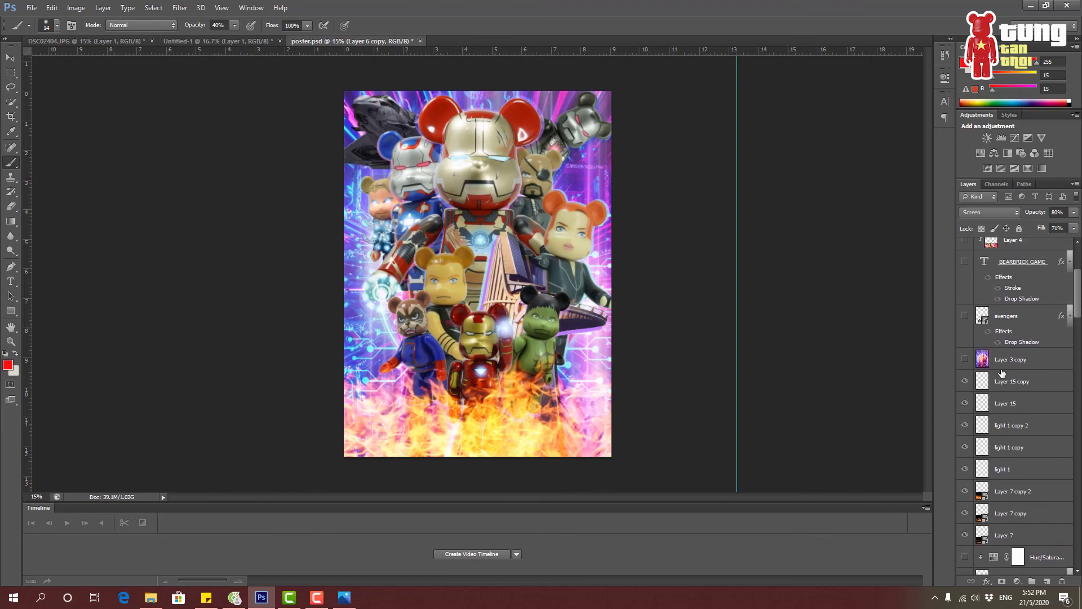
{"action": "scroll", "coordinate": [993, 369], "scroll_direction": "up", "scroll_amount": 3}
{"action": "left_click", "coordinate": [966, 361]}
{"action": "left_click", "coordinate": [966, 361]}
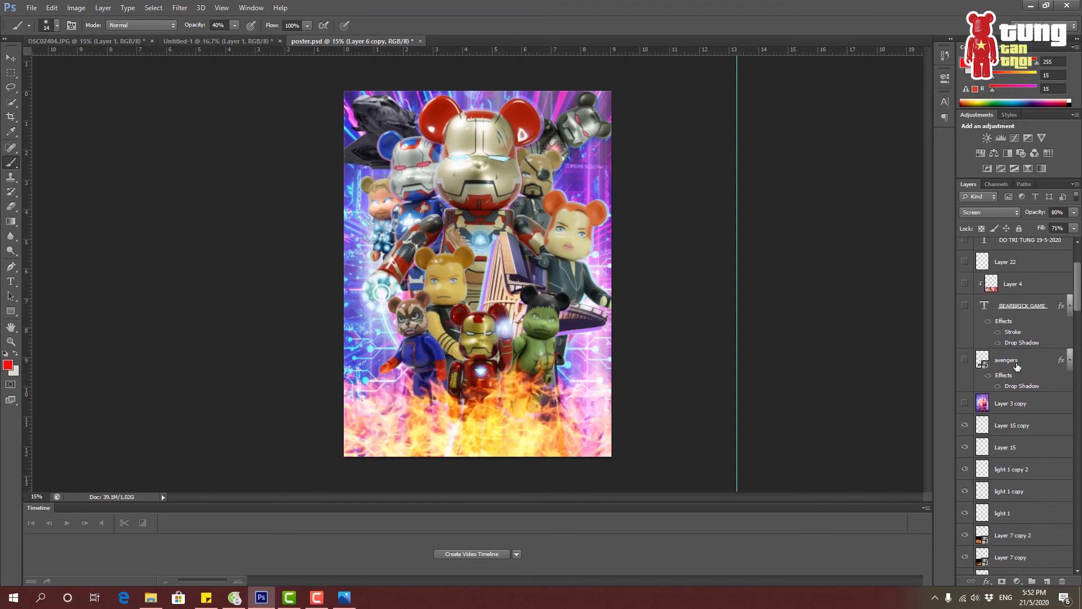
{"action": "left_click", "coordinate": [966, 360]}
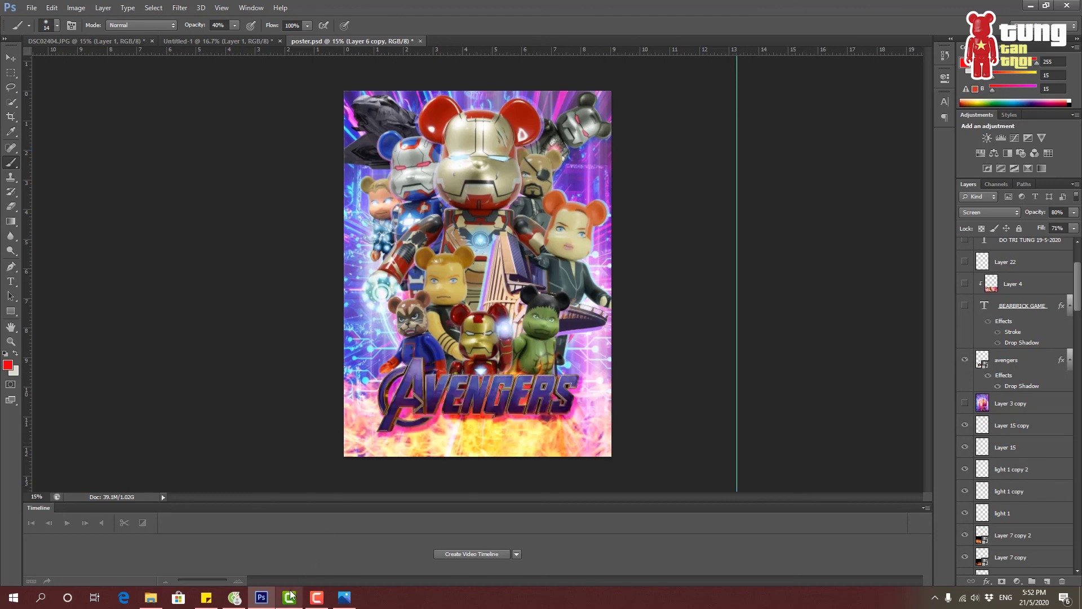
Switch to the browser and search Google Images for "logo avengers end game png".
{"action": "left_click", "coordinate": [234, 597]}
{"action": "triple_click", "coordinate": [202, 66]}
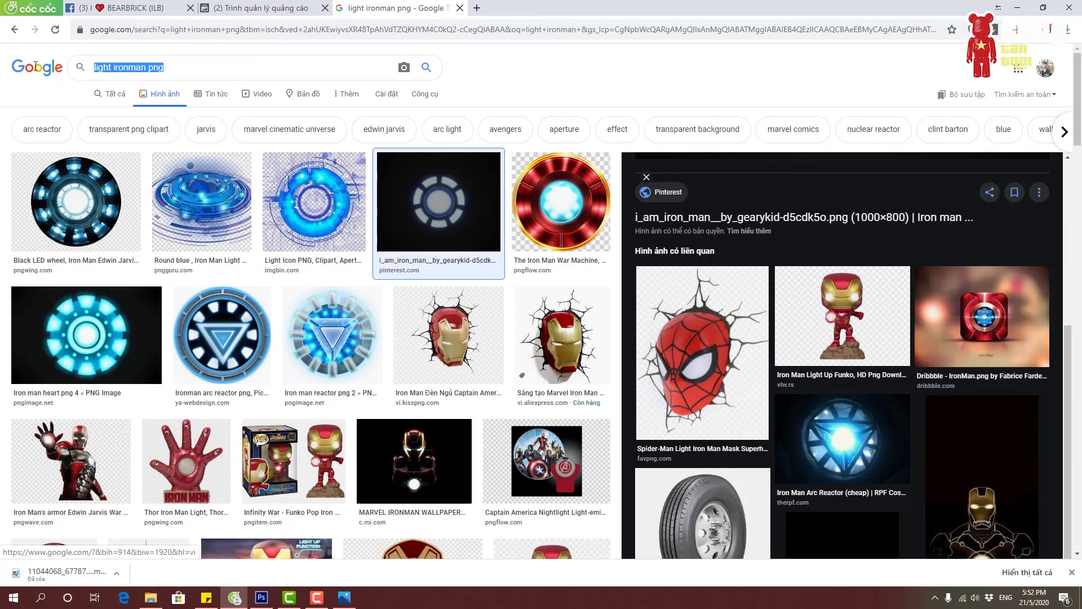
{"action": "type", "text": "logo ab"}
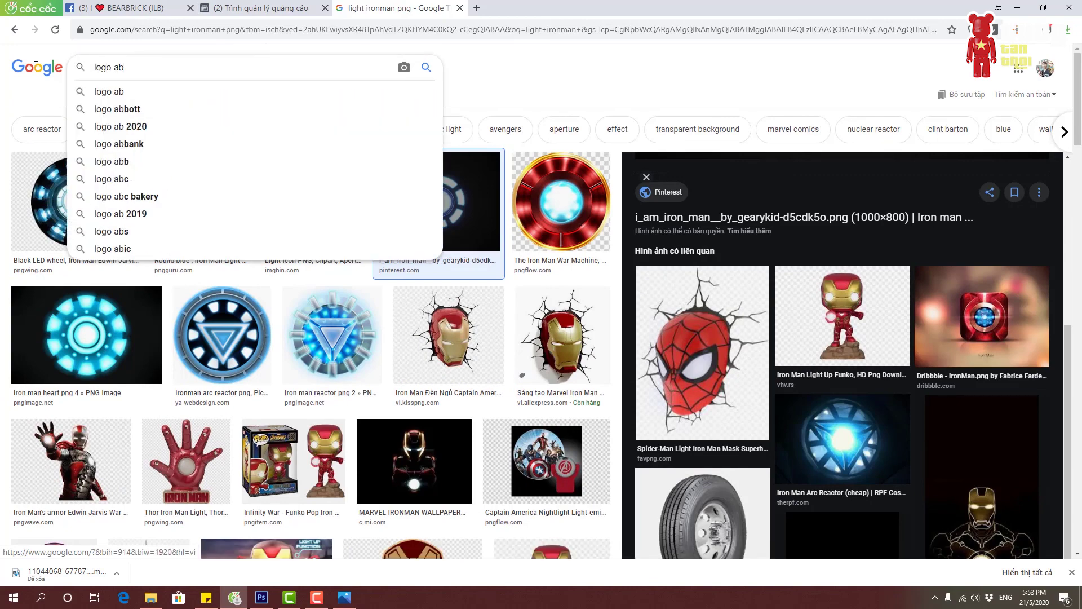
{"action": "key", "text": "BackSpace"}
{"action": "type", "text": "vengers end game png"}
{"action": "key", "text": "Return"}
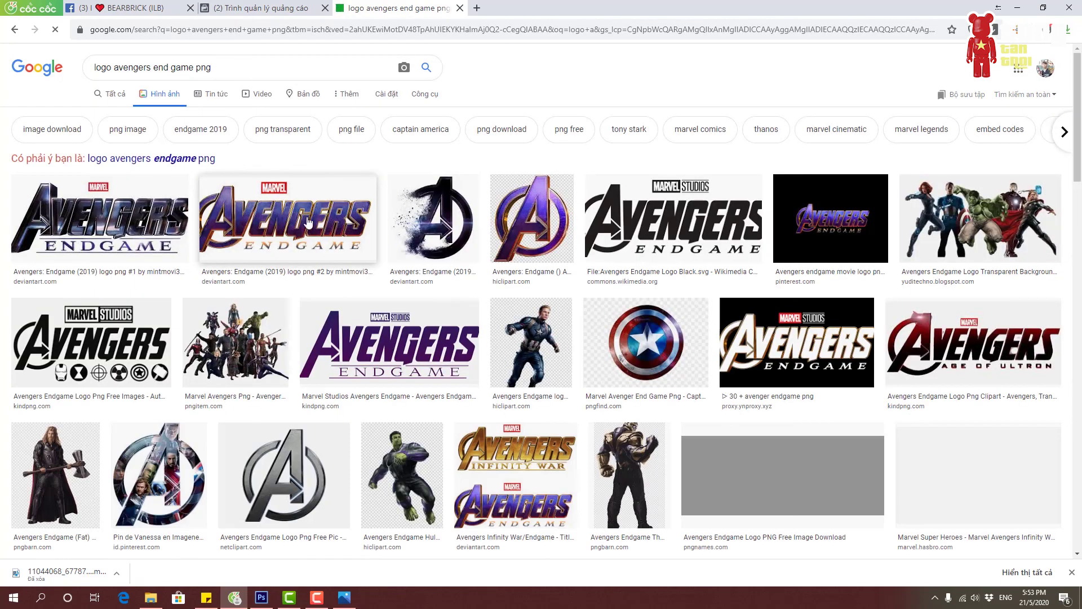
Return to Photoshop and show the BEARBRICK GAME text layer beneath the Avengers logo.
{"action": "left_click", "coordinate": [261, 597]}
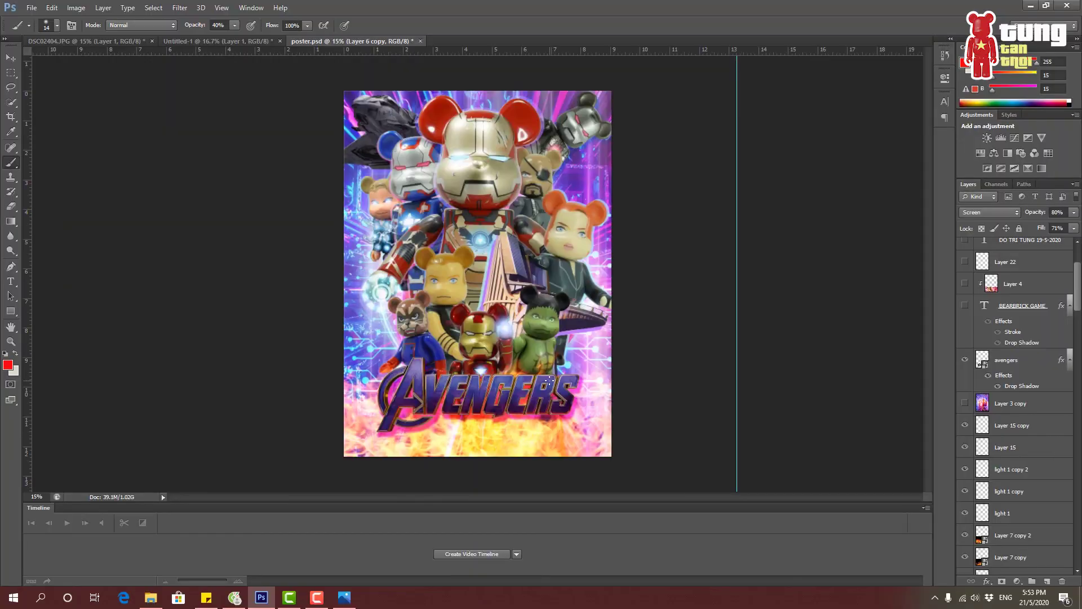
{"action": "left_click", "coordinate": [965, 305]}
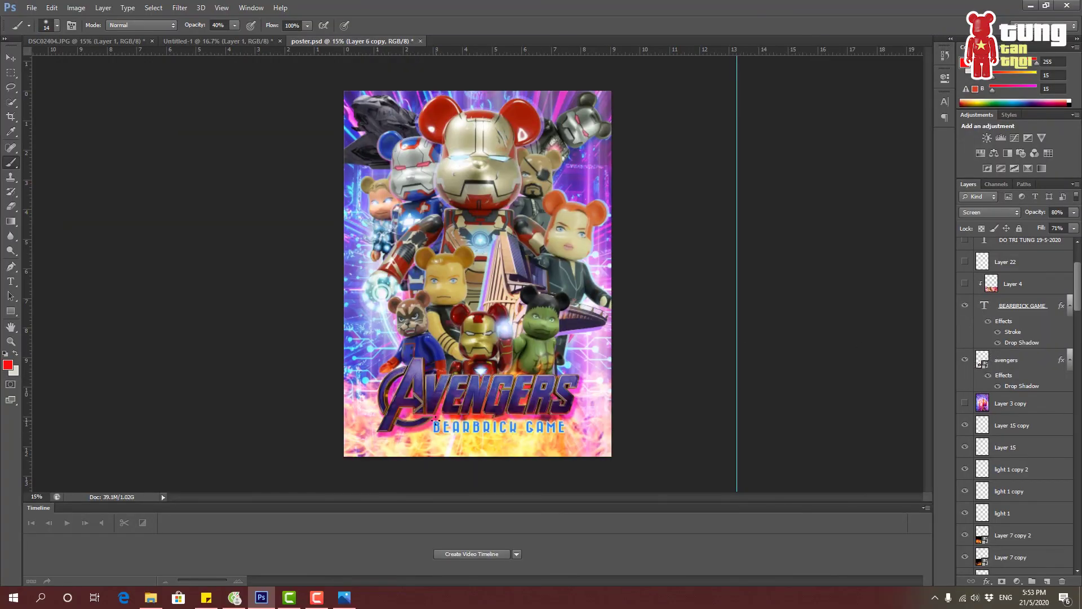
{"action": "left_click", "coordinate": [10, 281]}
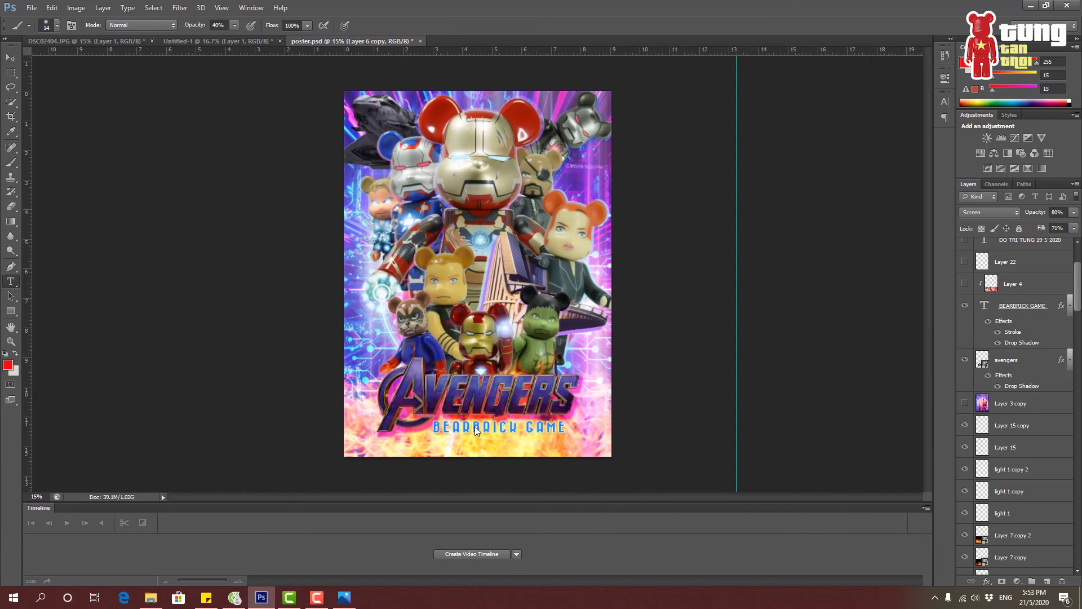
{"action": "left_click", "coordinate": [440, 444]}
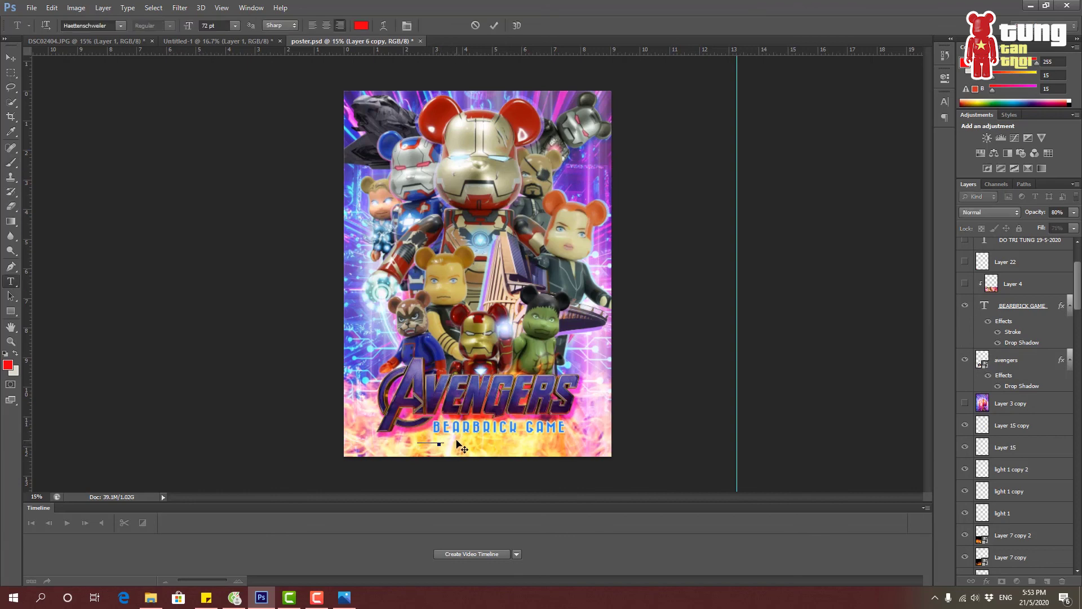
{"action": "left_click", "coordinate": [11, 58]}
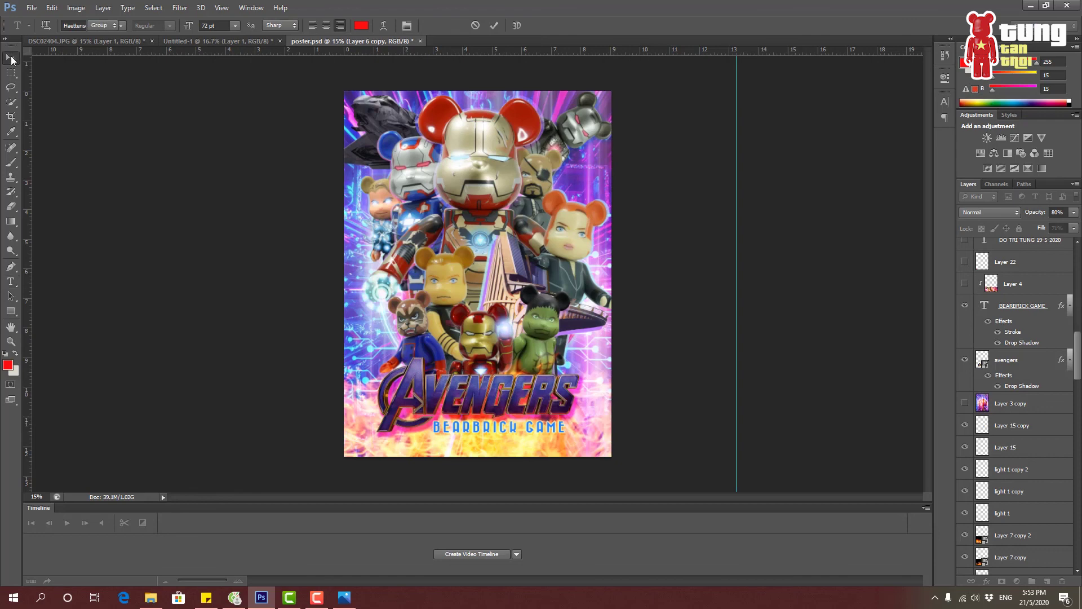
Show Layer 4, release its clipping mask, and clip it back to the BEARBRICK GAME text.
{"action": "scroll", "coordinate": [1042, 397], "scroll_direction": "down", "scroll_amount": 6}
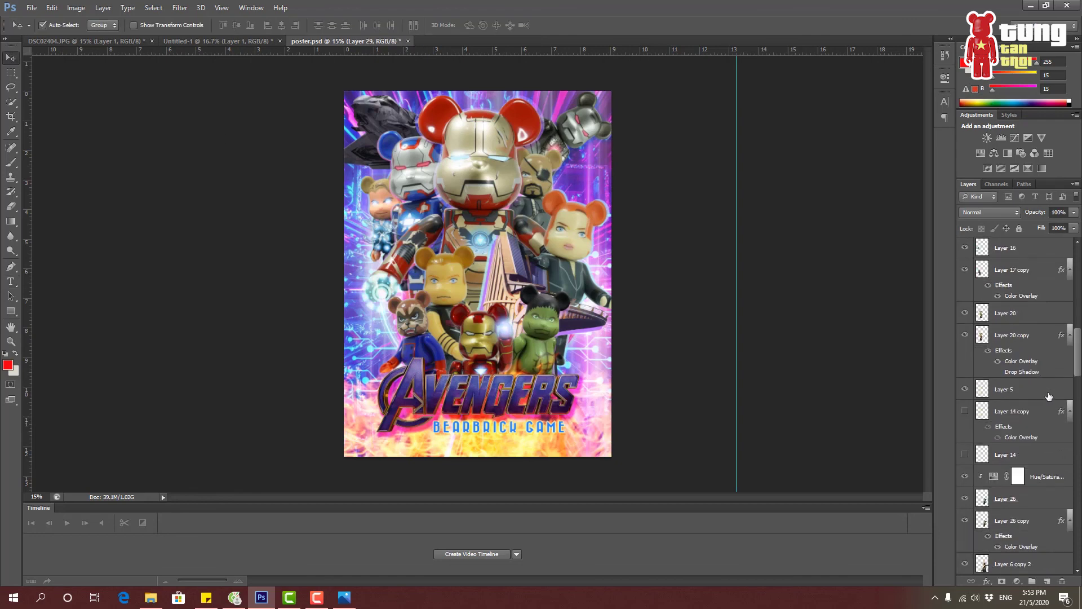
{"action": "scroll", "coordinate": [1048, 397], "scroll_direction": "up", "scroll_amount": 8}
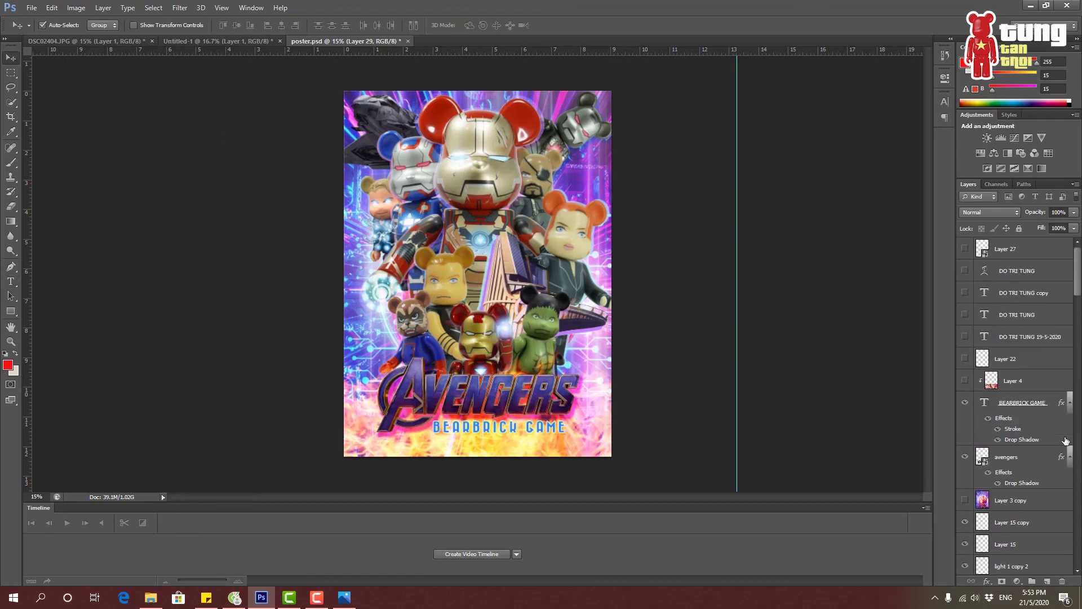
{"action": "left_click", "coordinate": [965, 381]}
{"action": "left_click", "coordinate": [965, 381]}
{"action": "left_click", "coordinate": [985, 391], "text": "alt"}
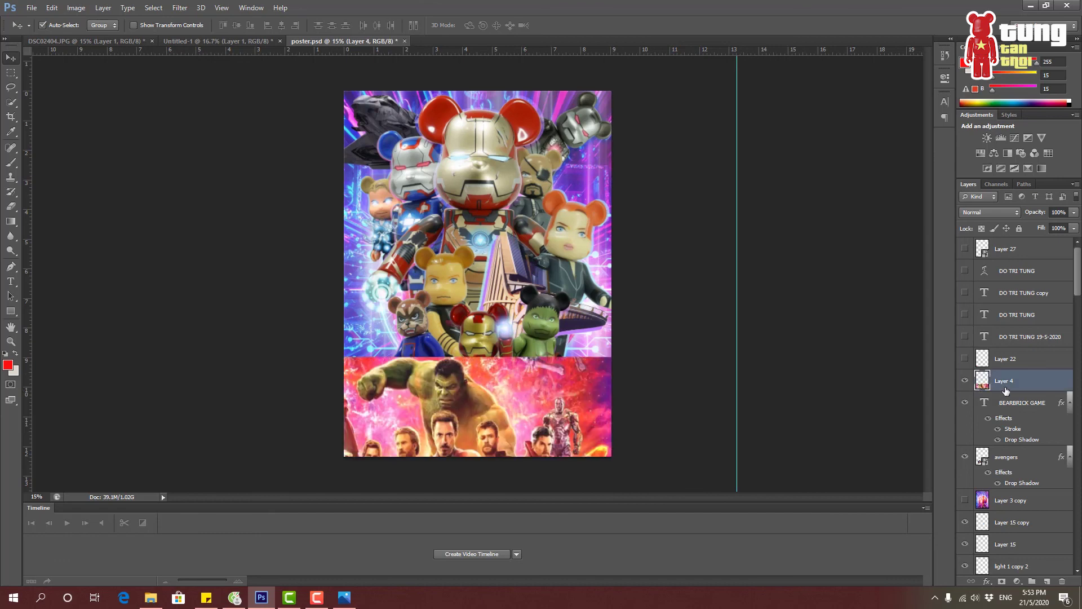
{"action": "key", "text": "alt"}
{"action": "left_click", "coordinate": [984, 389], "text": "alt"}
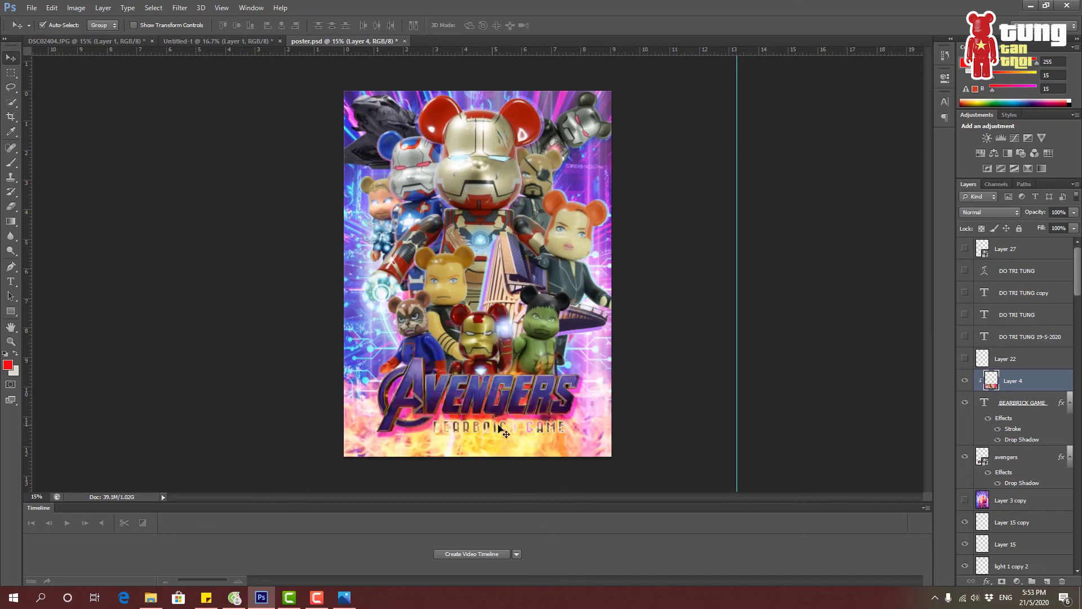
Show the small red bear logo on Layer 22 and the dated signature text layer above it, and select Layer 22.
{"action": "left_click", "coordinate": [966, 359]}
{"action": "left_click", "coordinate": [966, 359]}
{"action": "left_click", "coordinate": [965, 359]}
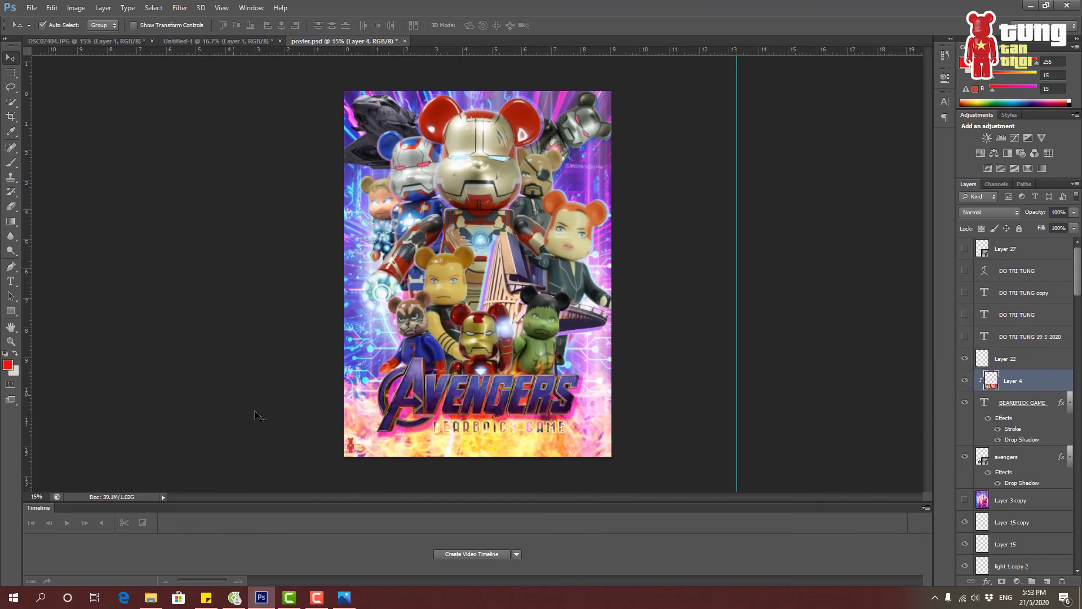
{"action": "left_click", "coordinate": [351, 446]}
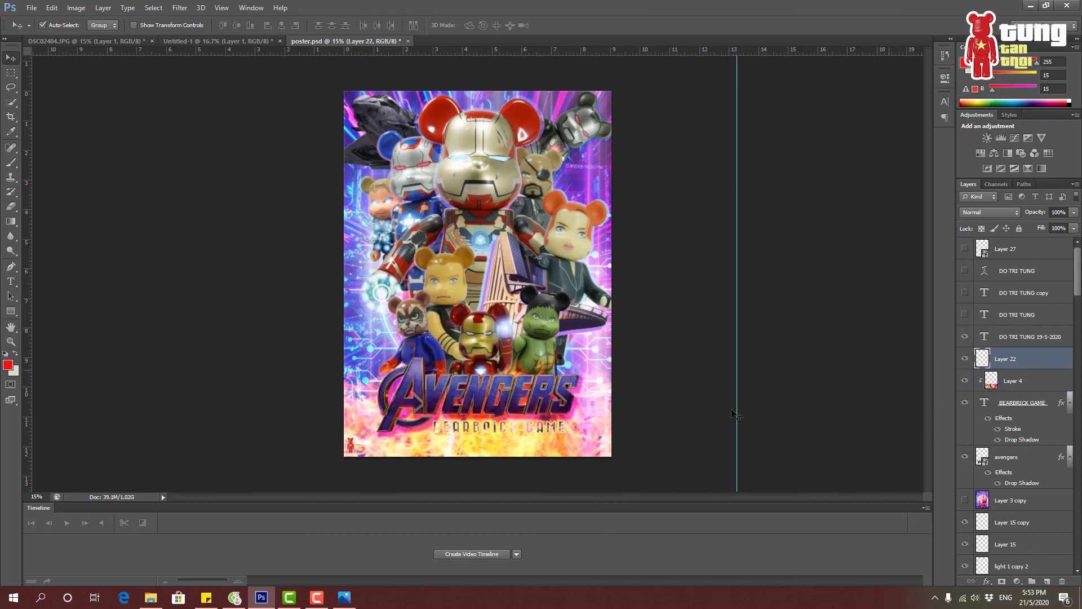
Show the three remaining signature text layers and Layer 27 at the top of the layer stack.
{"action": "left_click", "coordinate": [965, 314]}
{"action": "left_click", "coordinate": [966, 293]}
{"action": "left_click", "coordinate": [966, 271]}
{"action": "left_click", "coordinate": [966, 249]}
{"action": "scroll", "coordinate": [1033, 370], "scroll_direction": "down", "scroll_amount": 3}
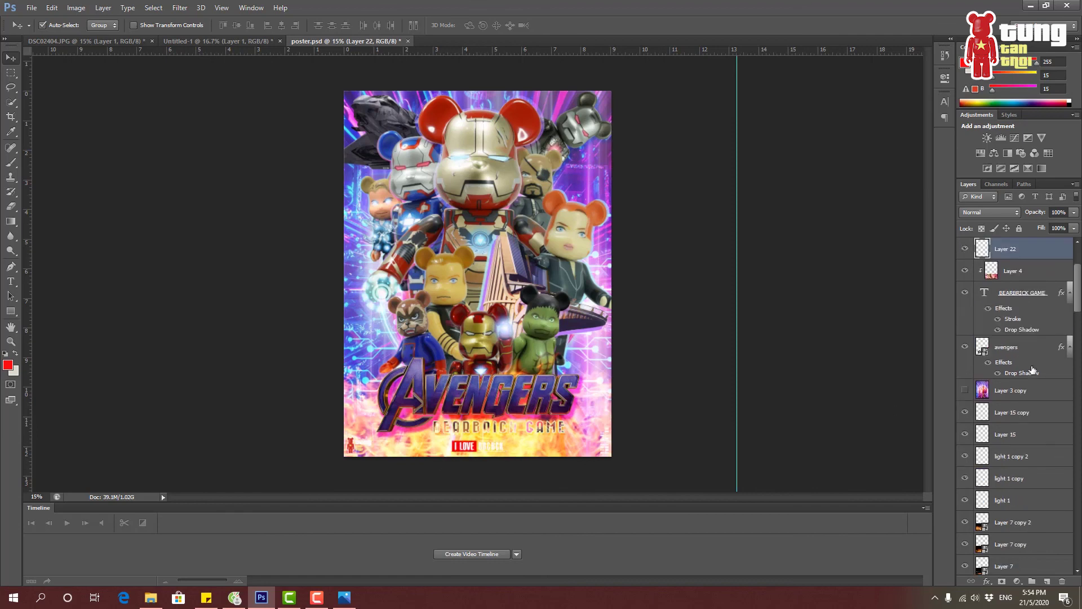